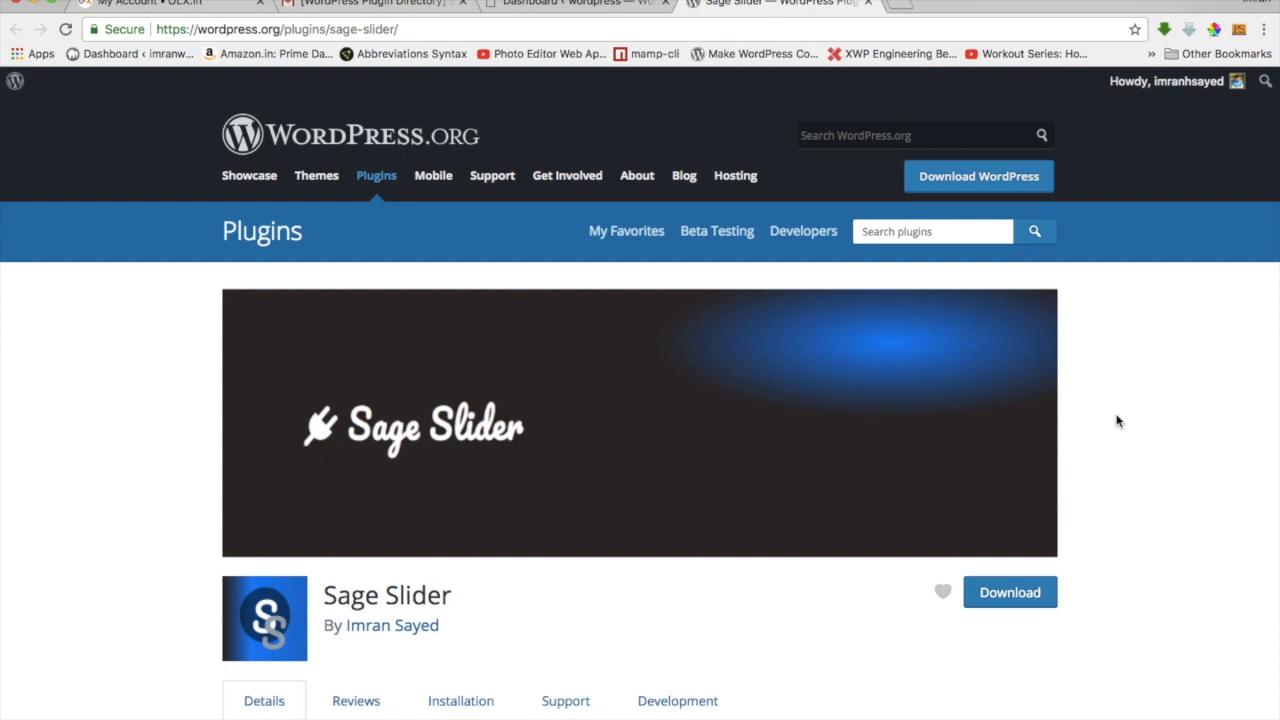
# - Read the Sage Slider description on its WordPress.org page and highlight the [sage-slider] shortcode
pyautogui.scroll(-5, 1118, 421)
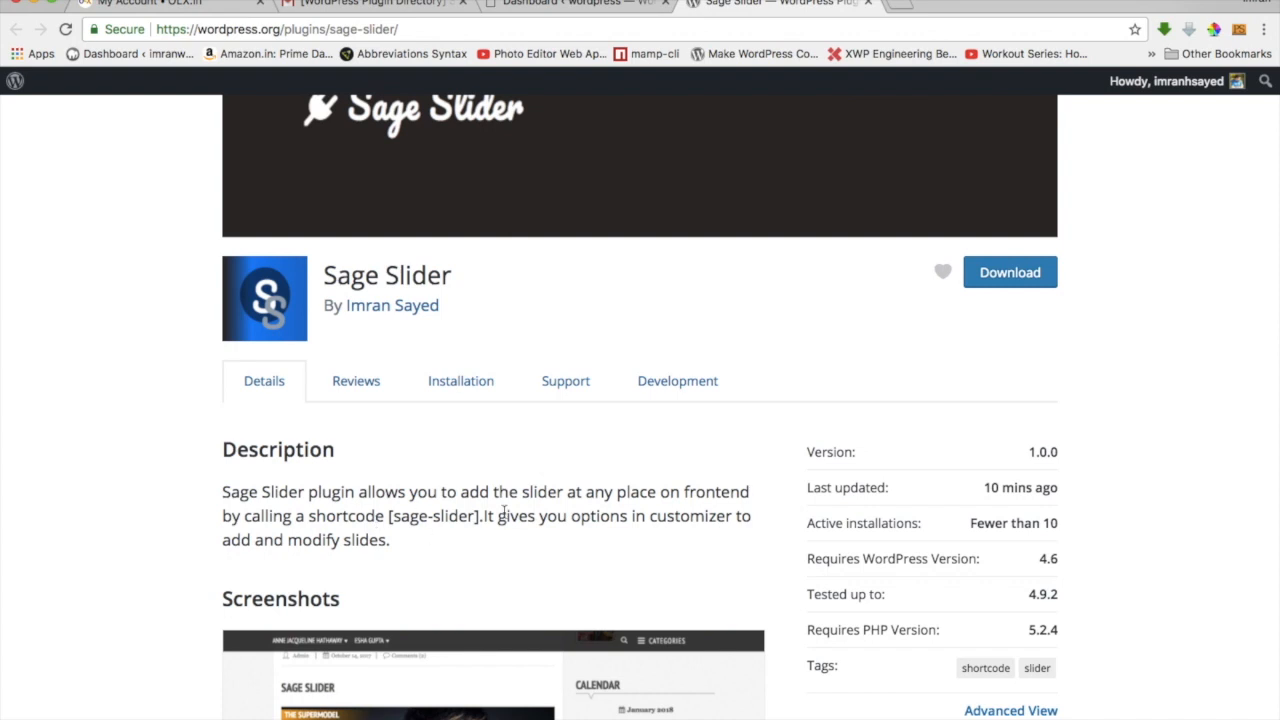
pyautogui.scroll(1, 503, 513)
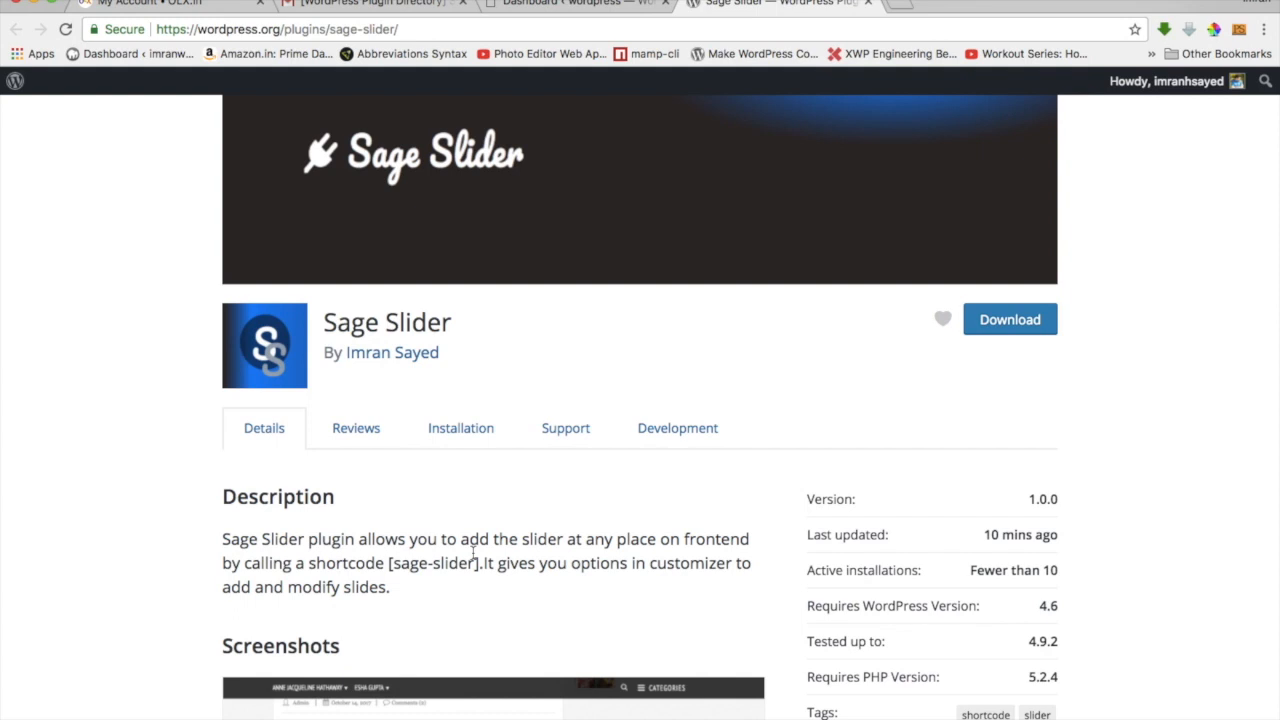
pyautogui.moveTo(480, 563); pyautogui.dragTo(389, 563)
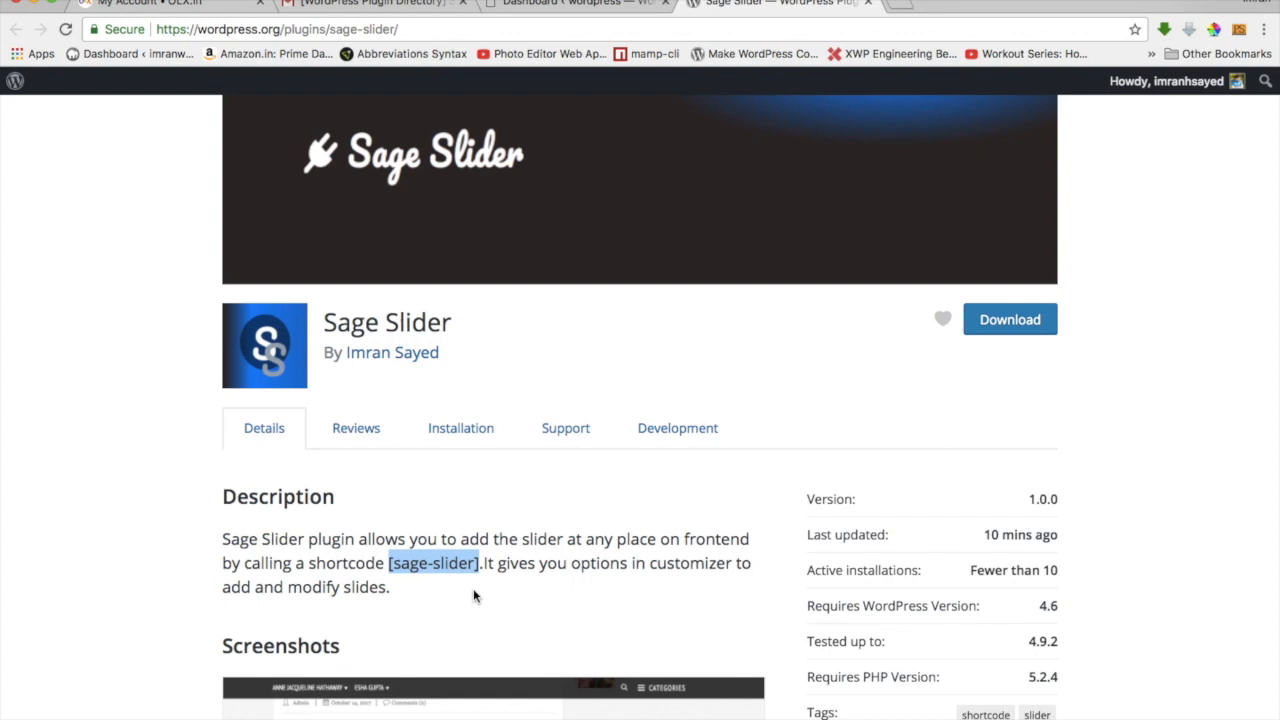
pyautogui.scroll(-1, 473, 596)
pyautogui.scroll(1, 473, 596)
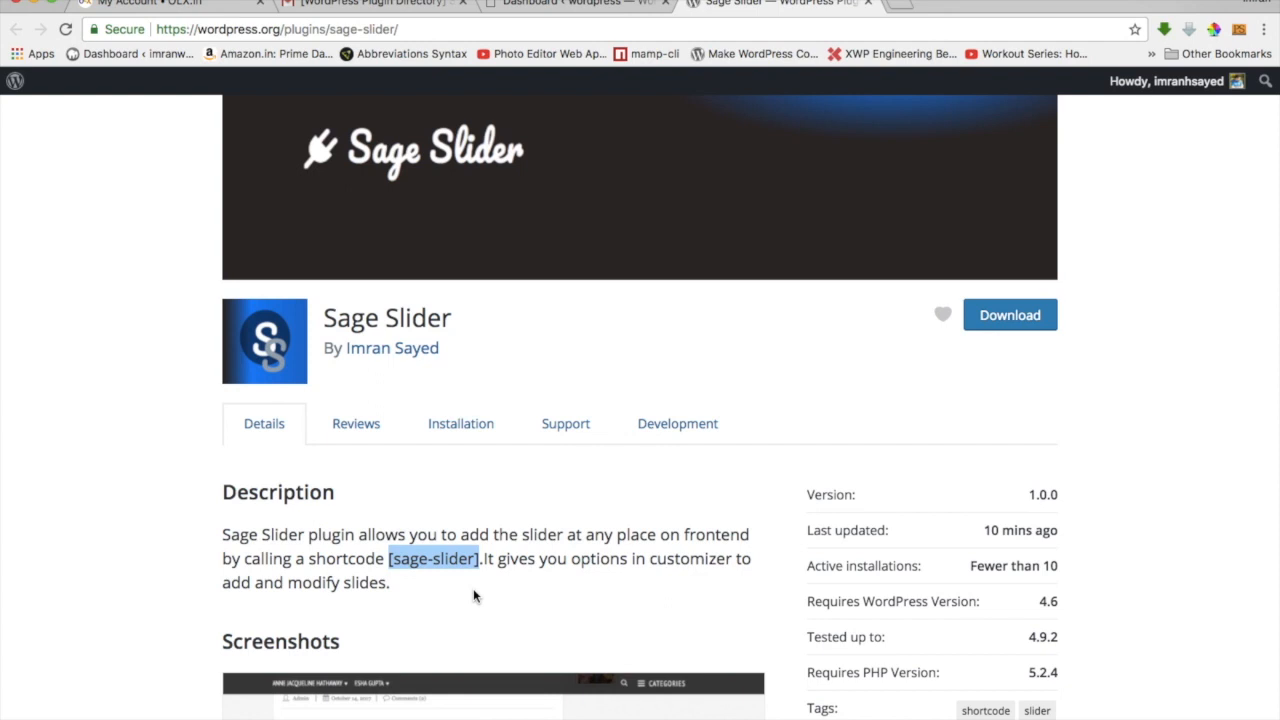
pyautogui.scroll(5, 473, 588)
# - Search for "sage slider" among the plugins that can be added to the wordpress.test site
pyautogui.click(566, 3)
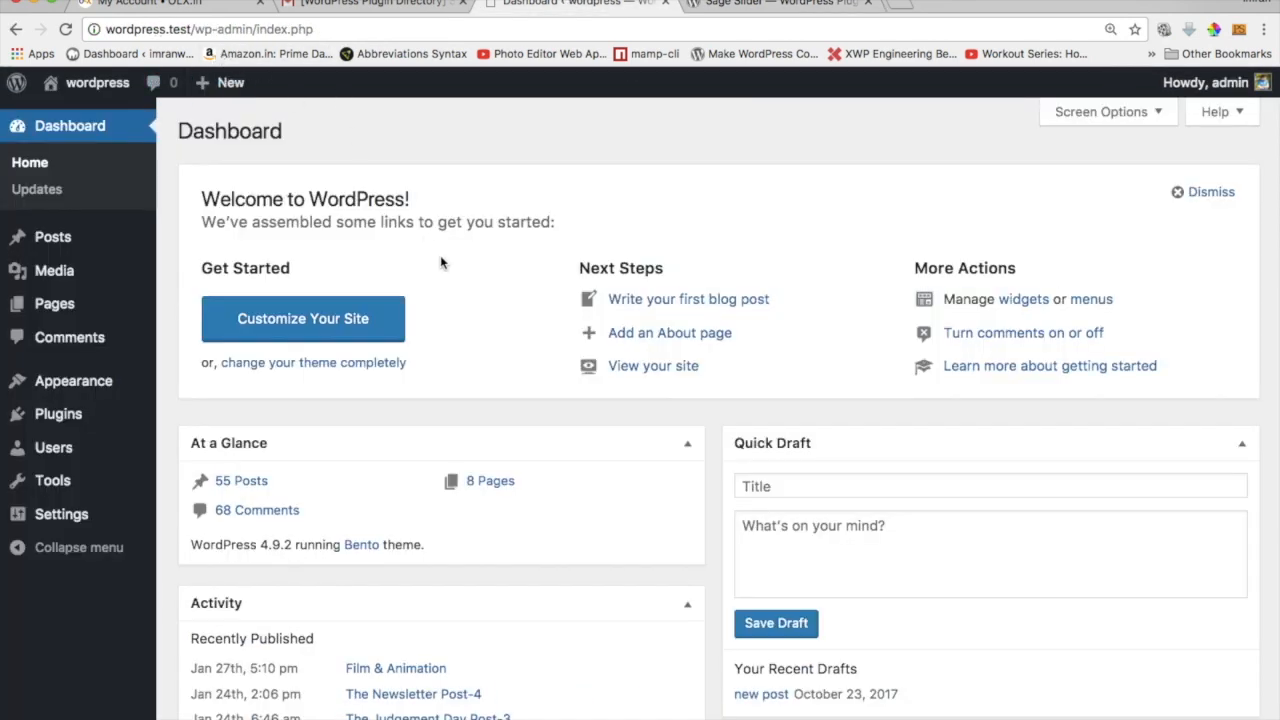
pyautogui.moveTo(76, 414)
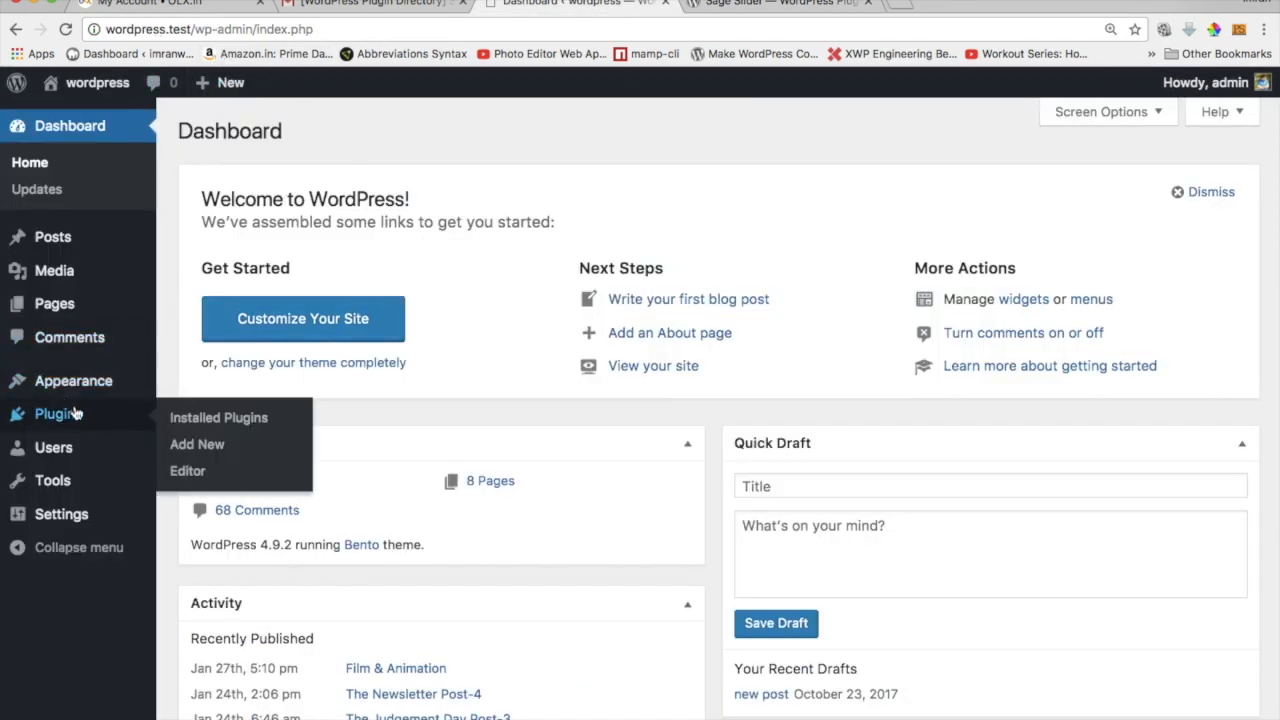
pyautogui.click(188, 456)
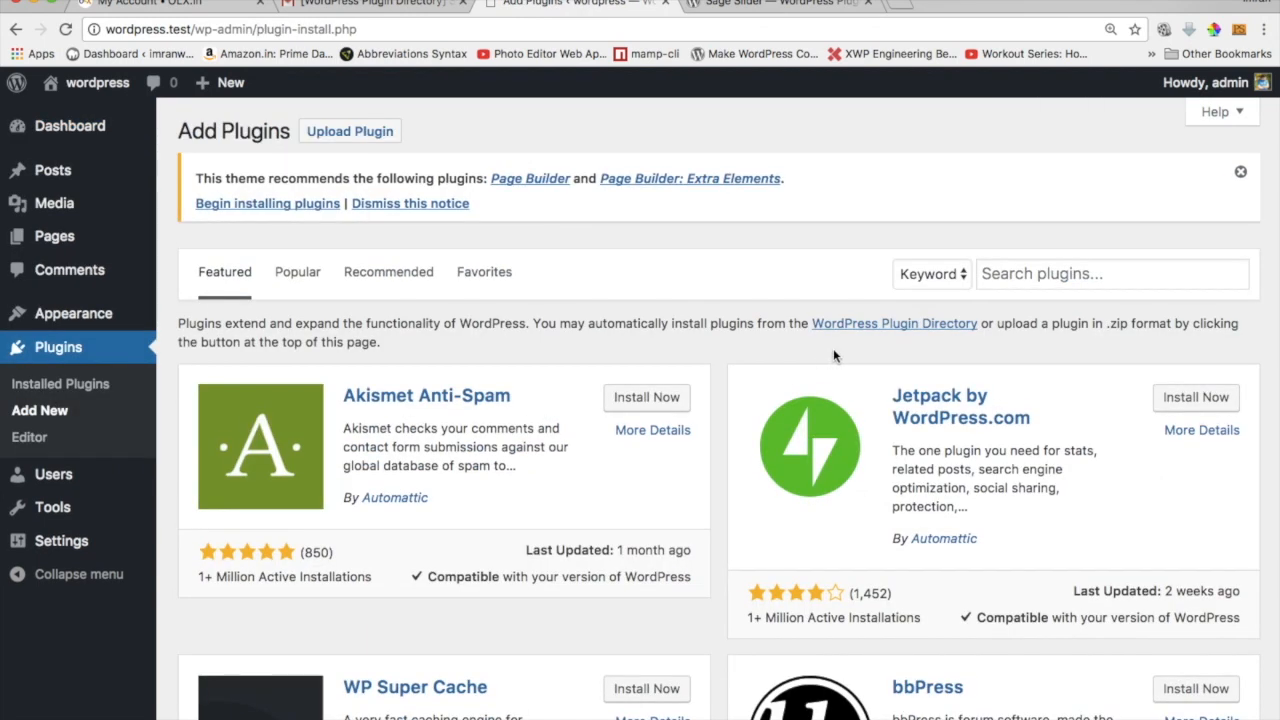
pyautogui.click(1062, 273)
pyautogui.write('sa')
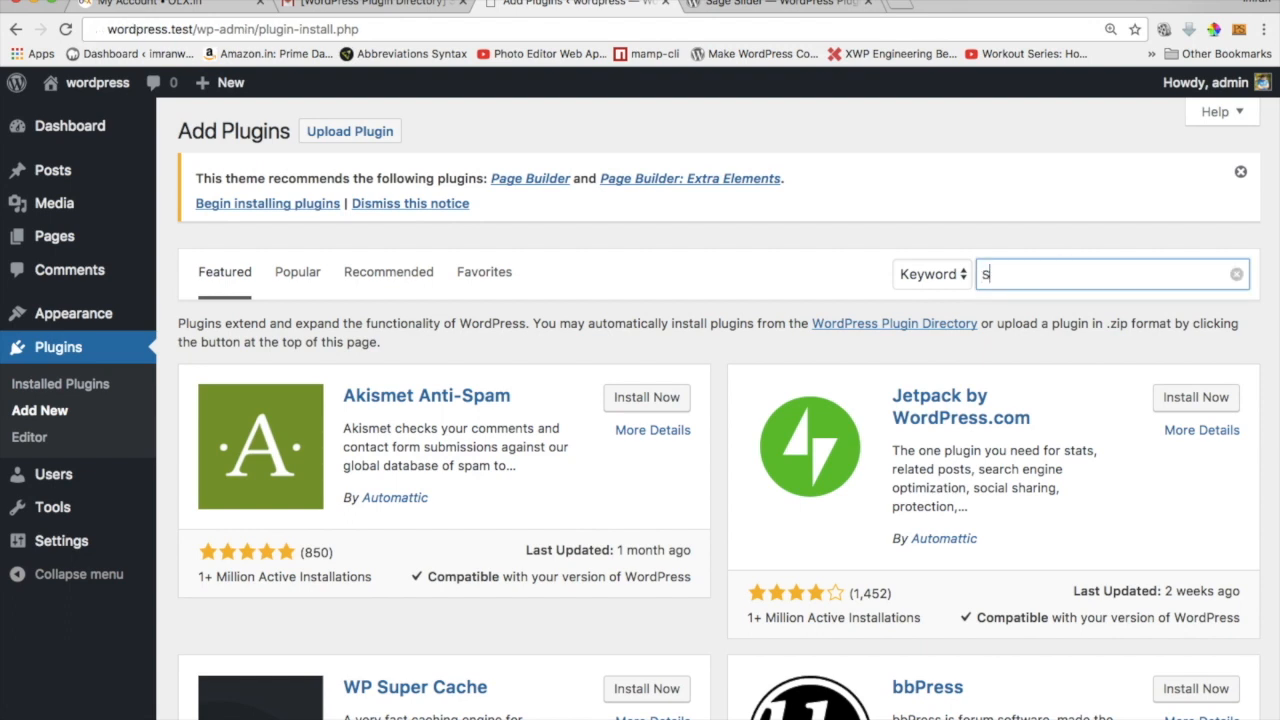
pyautogui.write('ge slider')
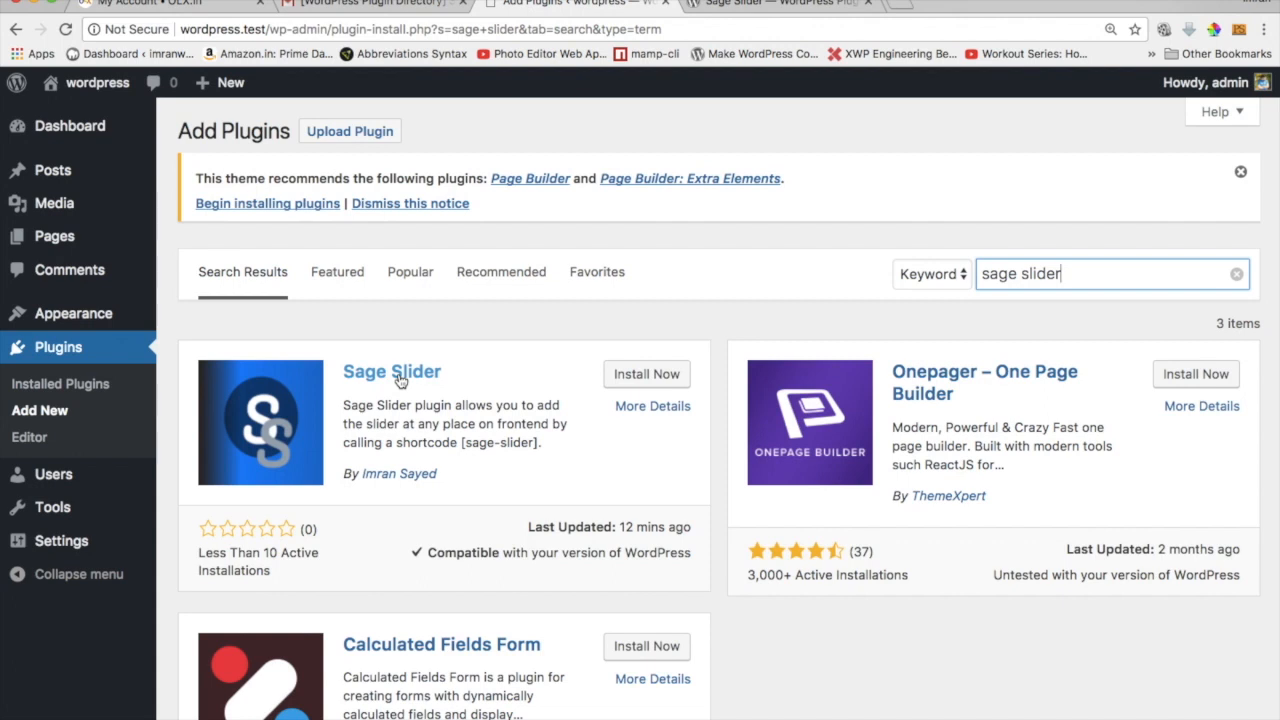
# - Open the Sage Slider plugin details and review its installation, FAQ, screenshots and description sections
pyautogui.click(400, 378)
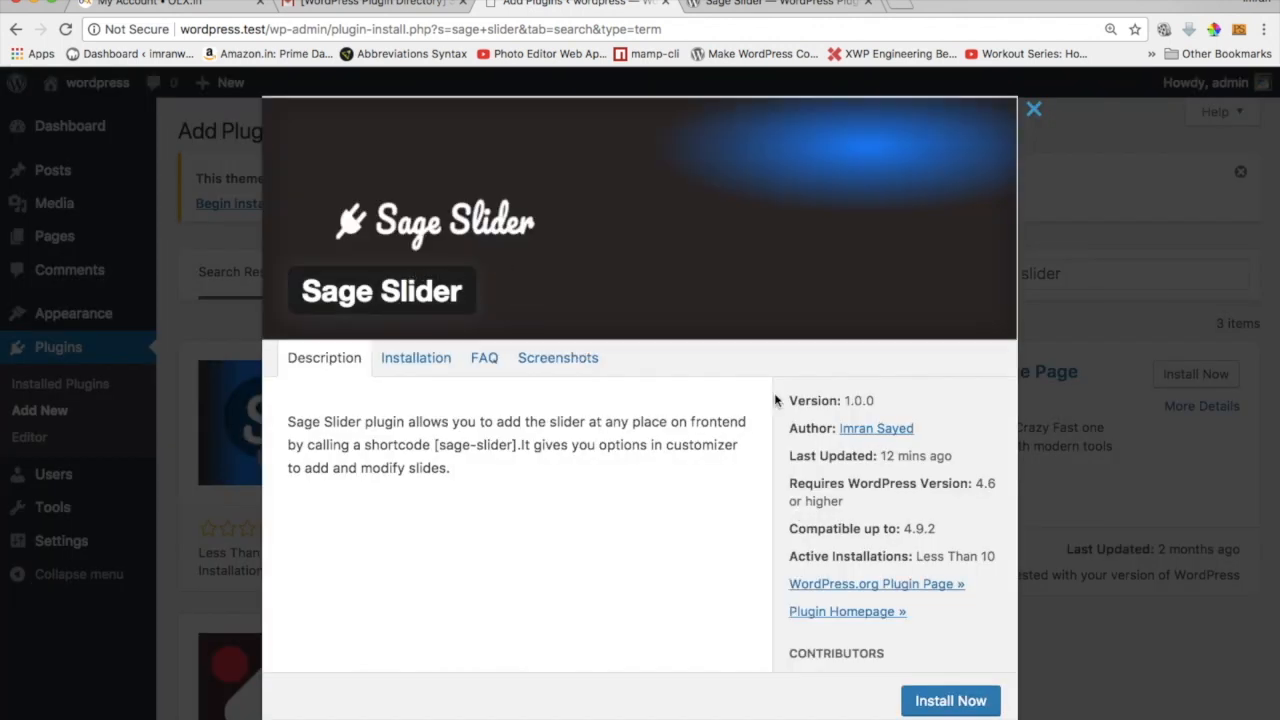
pyautogui.click(390, 358)
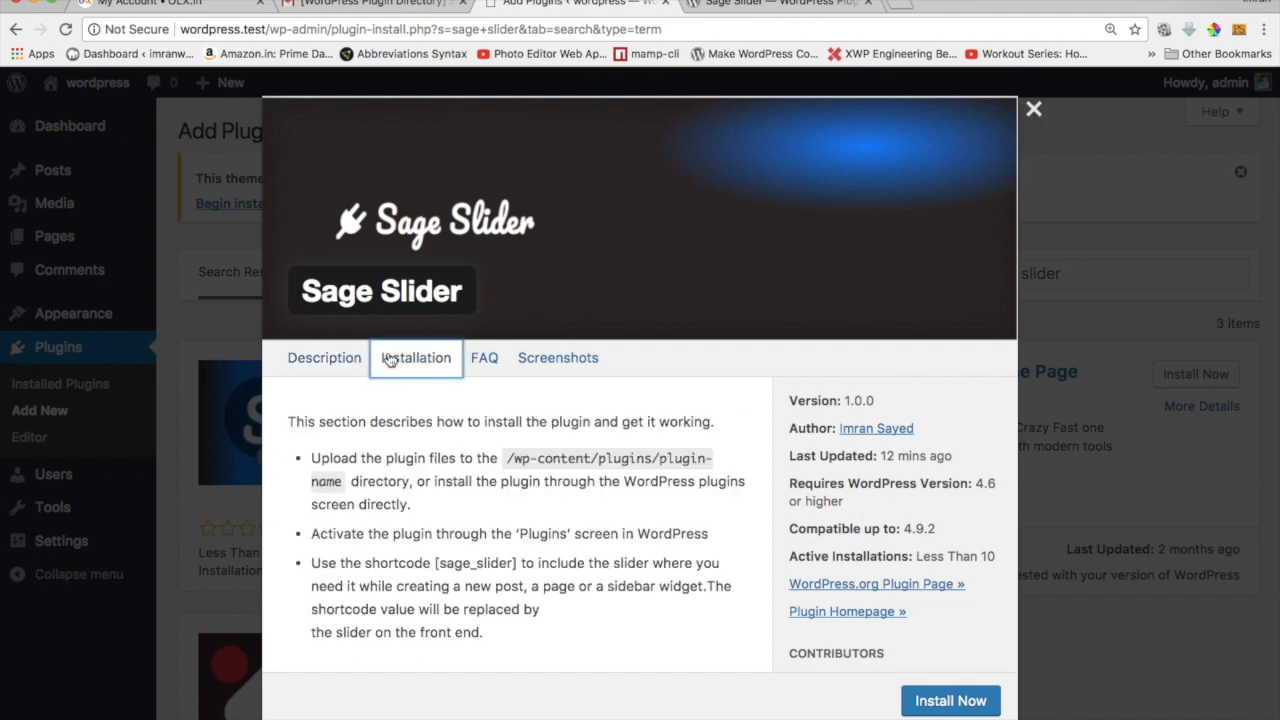
pyautogui.click(497, 362)
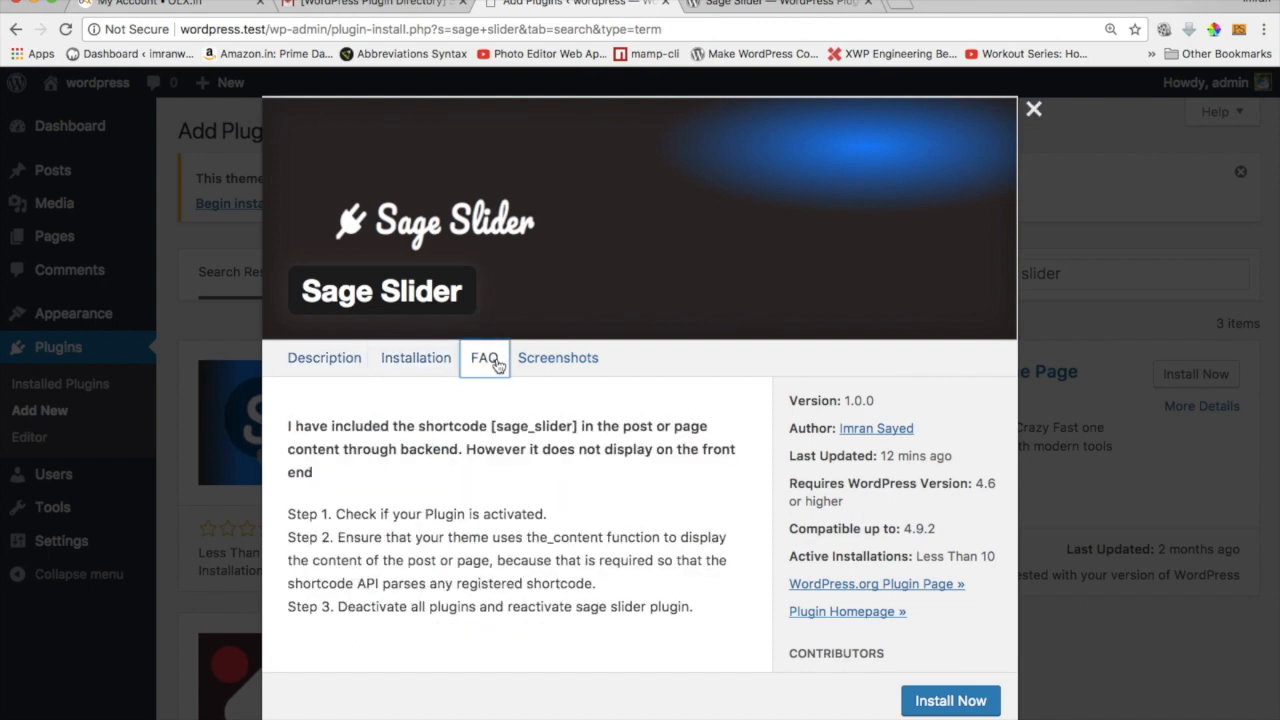
pyautogui.click(581, 364)
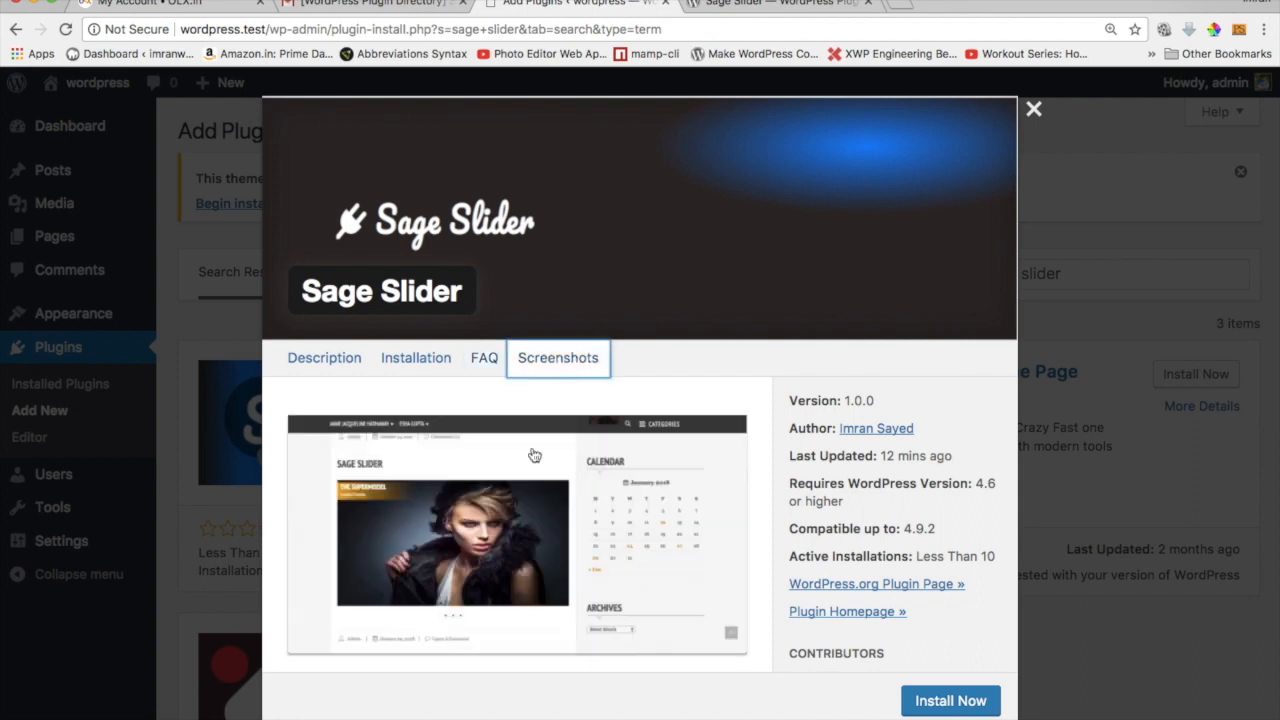
pyautogui.click(325, 364)
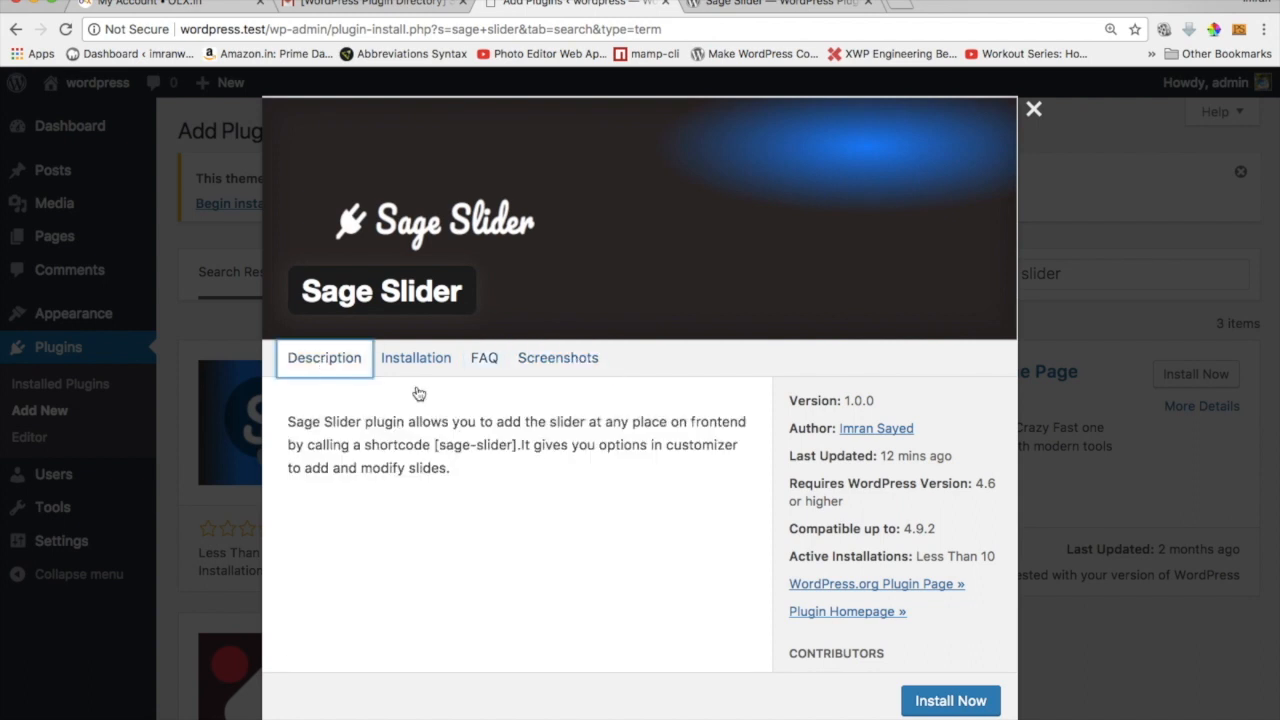
# - Visit the plugin homepage from the Sage Slider details, read through its readme text, and close the page
pyautogui.click(839, 614)
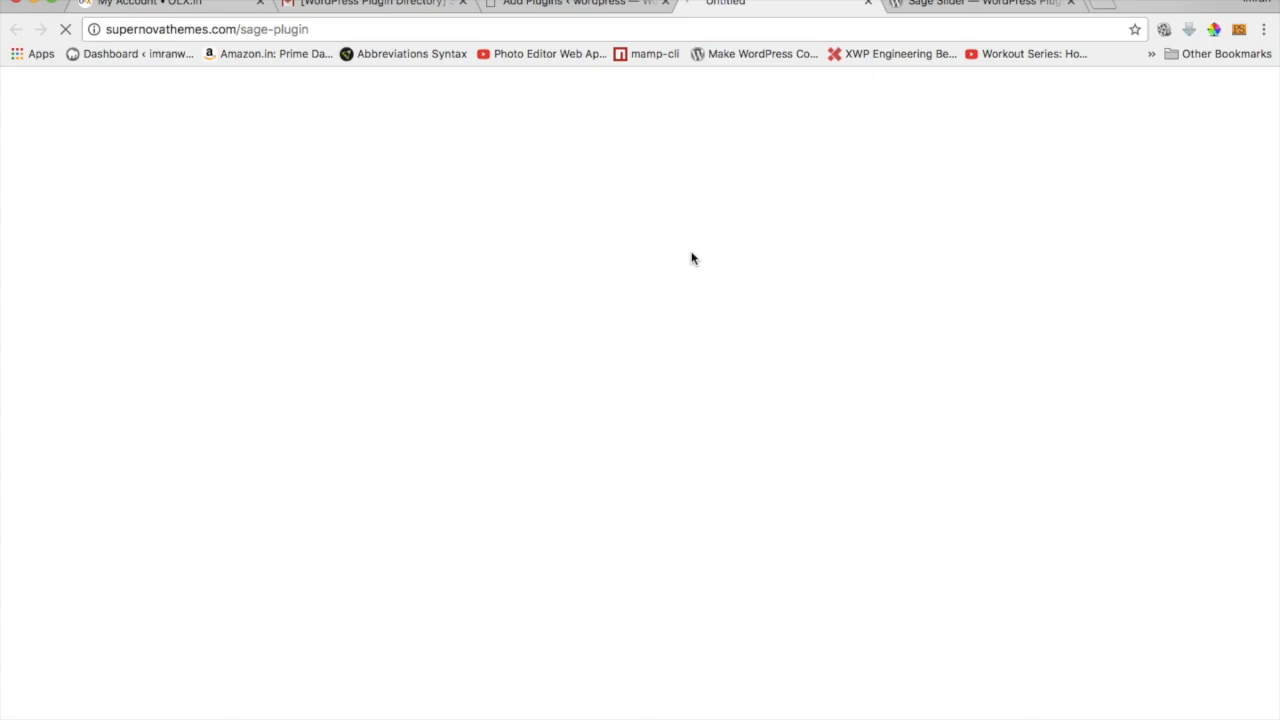
pyautogui.scroll(-5, 648, 416)
pyautogui.scroll(4, 646, 416)
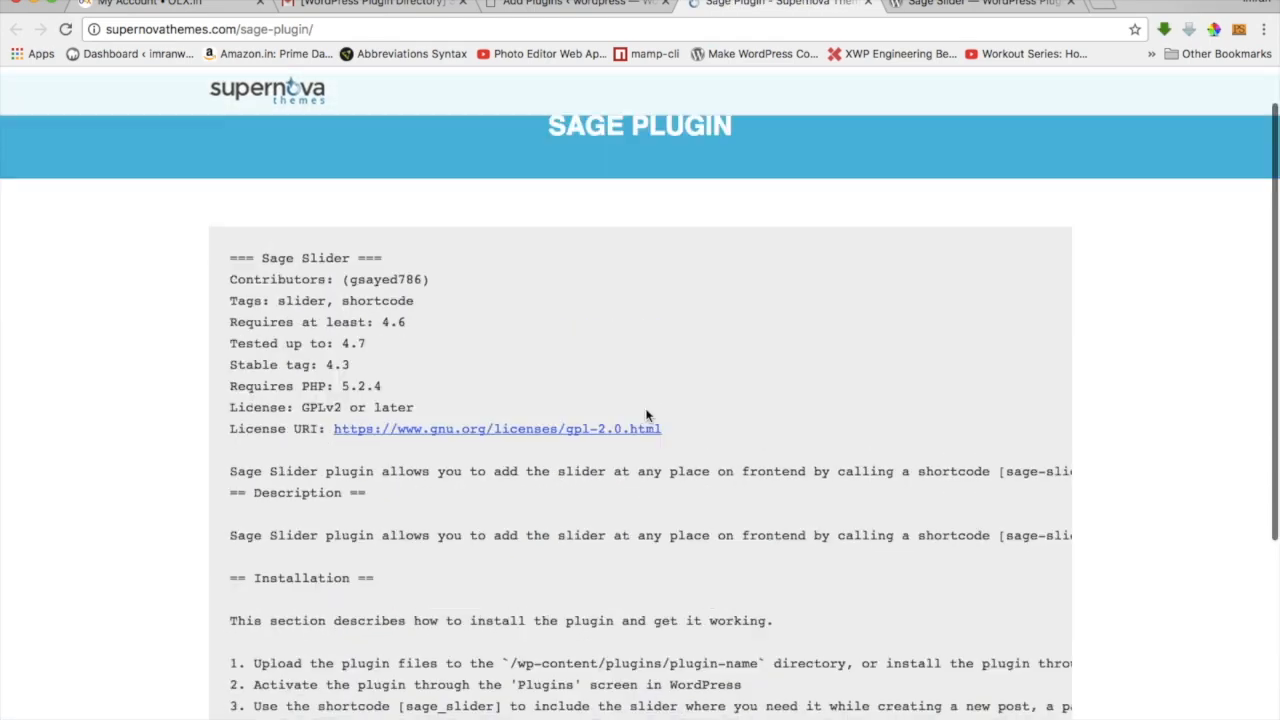
pyautogui.scroll(-3, 540, 600)
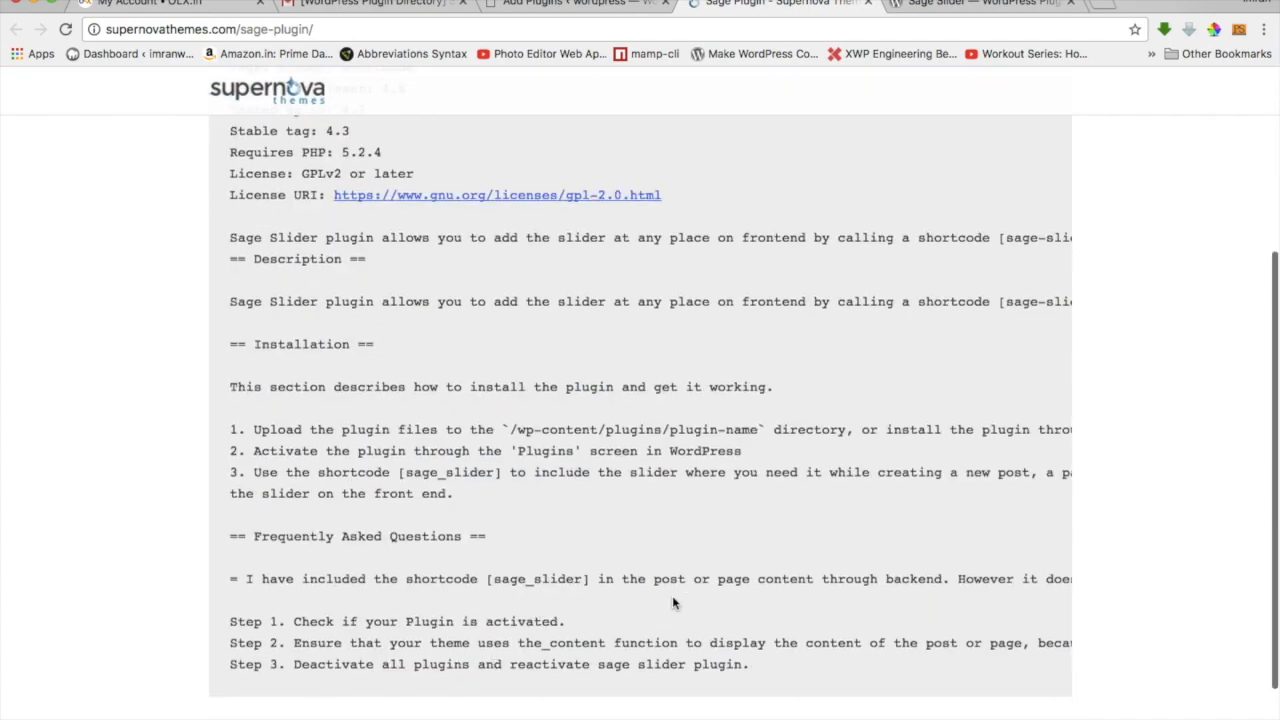
pyautogui.click(869, 5)
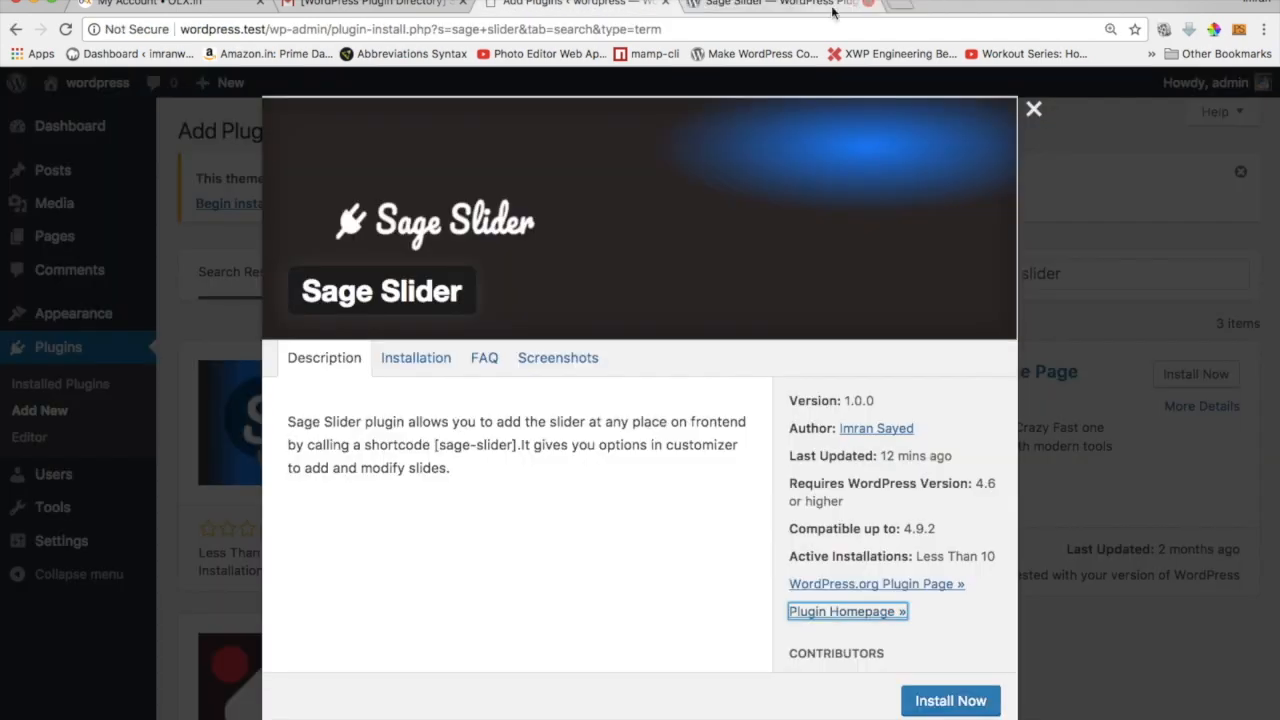
# - Visit the WordPress.org plugin page from the Sage Slider details and review its description, screenshots and installation instructions
pyautogui.click(890, 584)
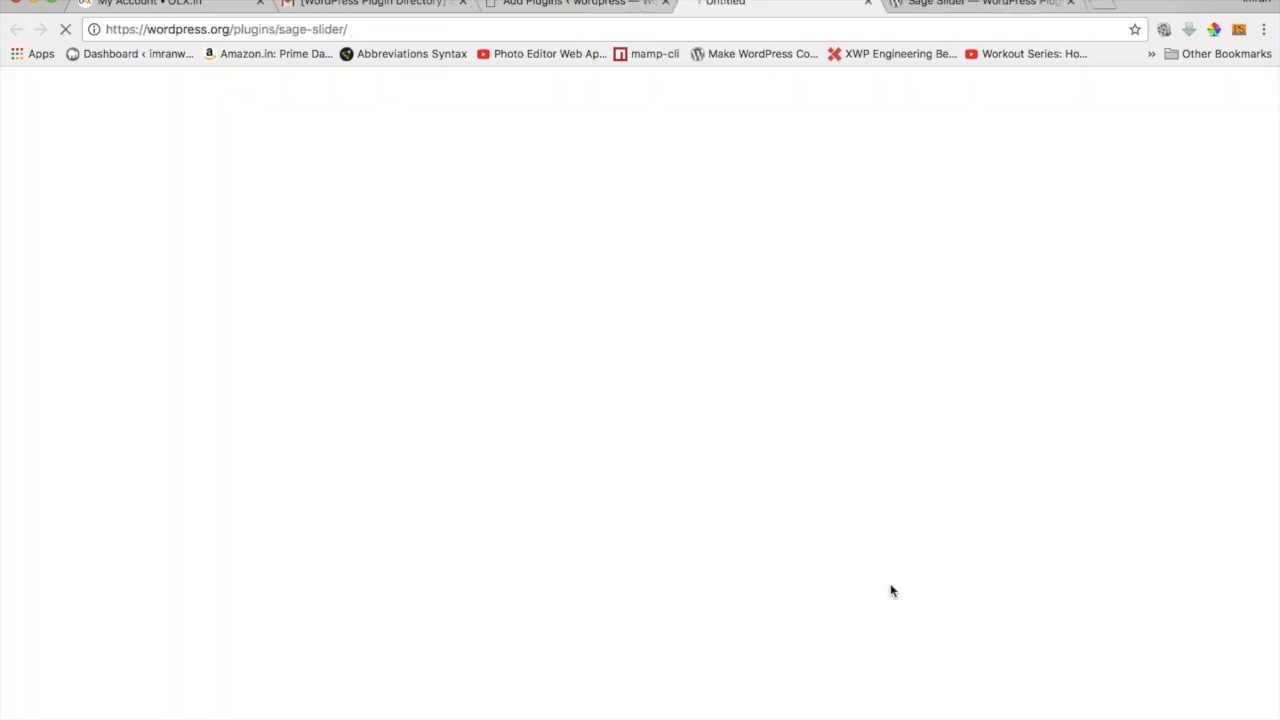
pyautogui.scroll(-7, 694, 423)
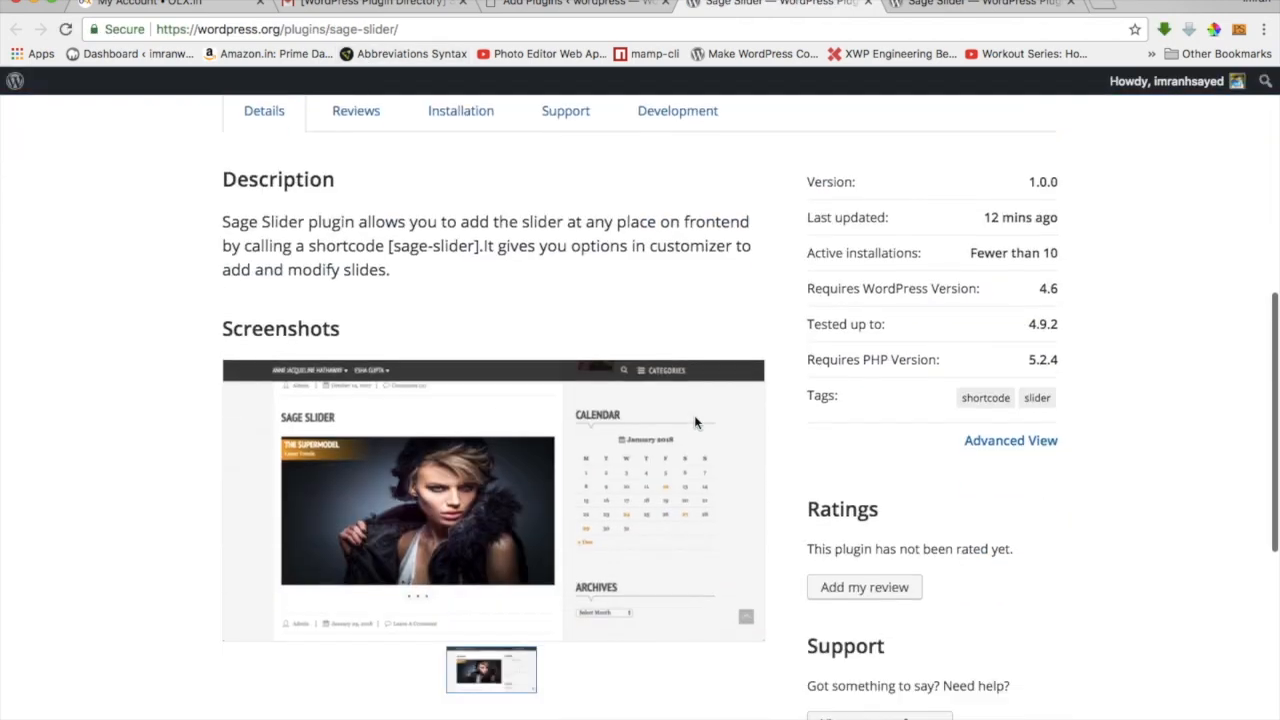
pyautogui.scroll(1, 697, 424)
pyautogui.scroll(2, 697, 424)
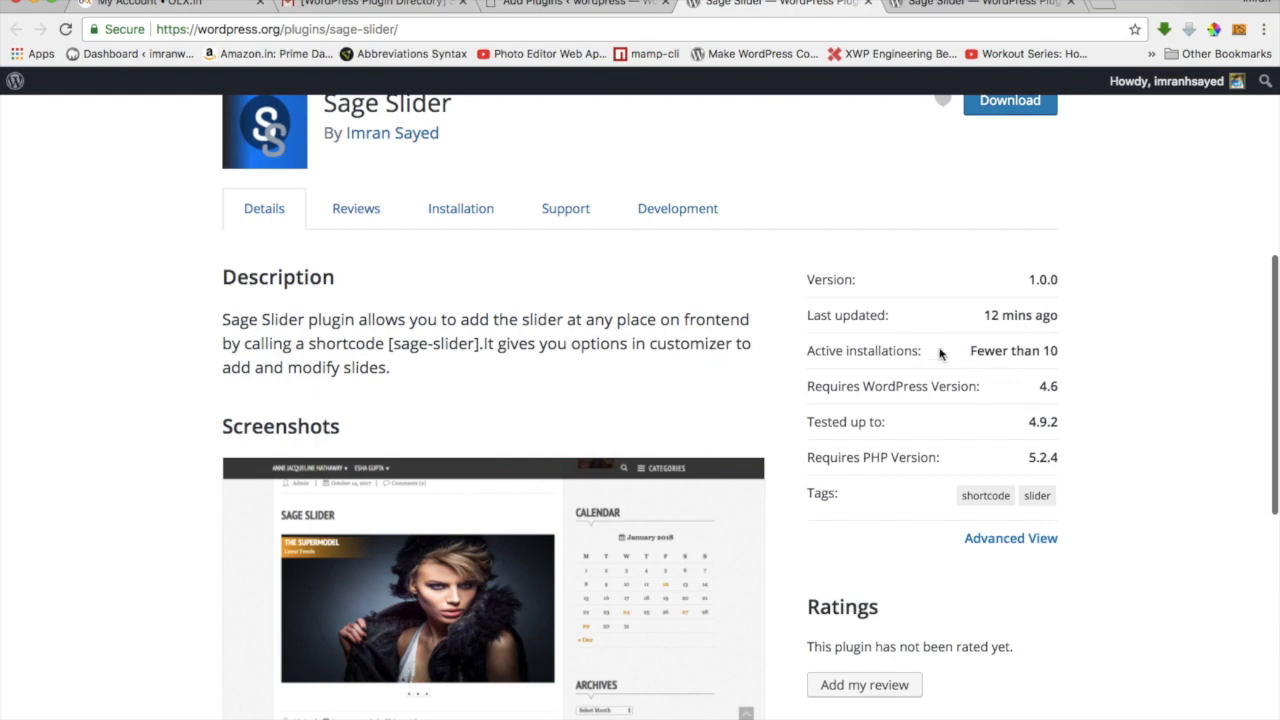
pyautogui.scroll(10, 952, 435)
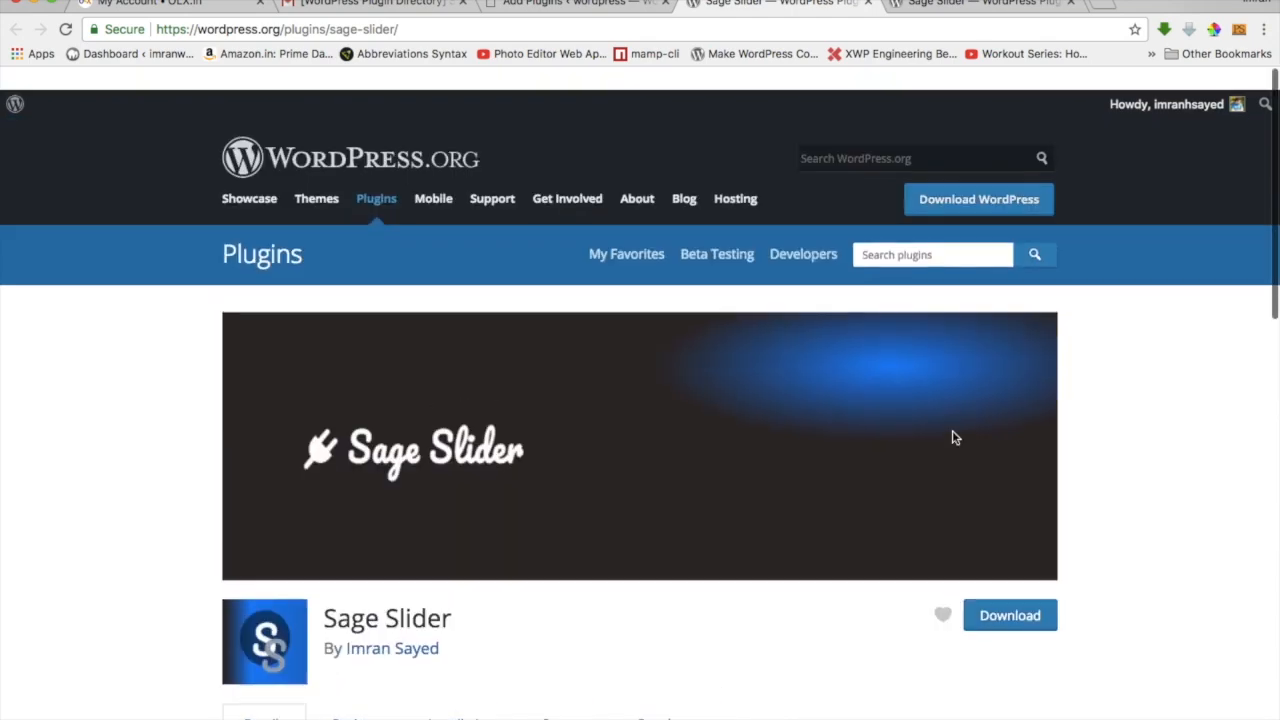
pyautogui.scroll(-15, 629, 509)
pyautogui.scroll(10, 629, 520)
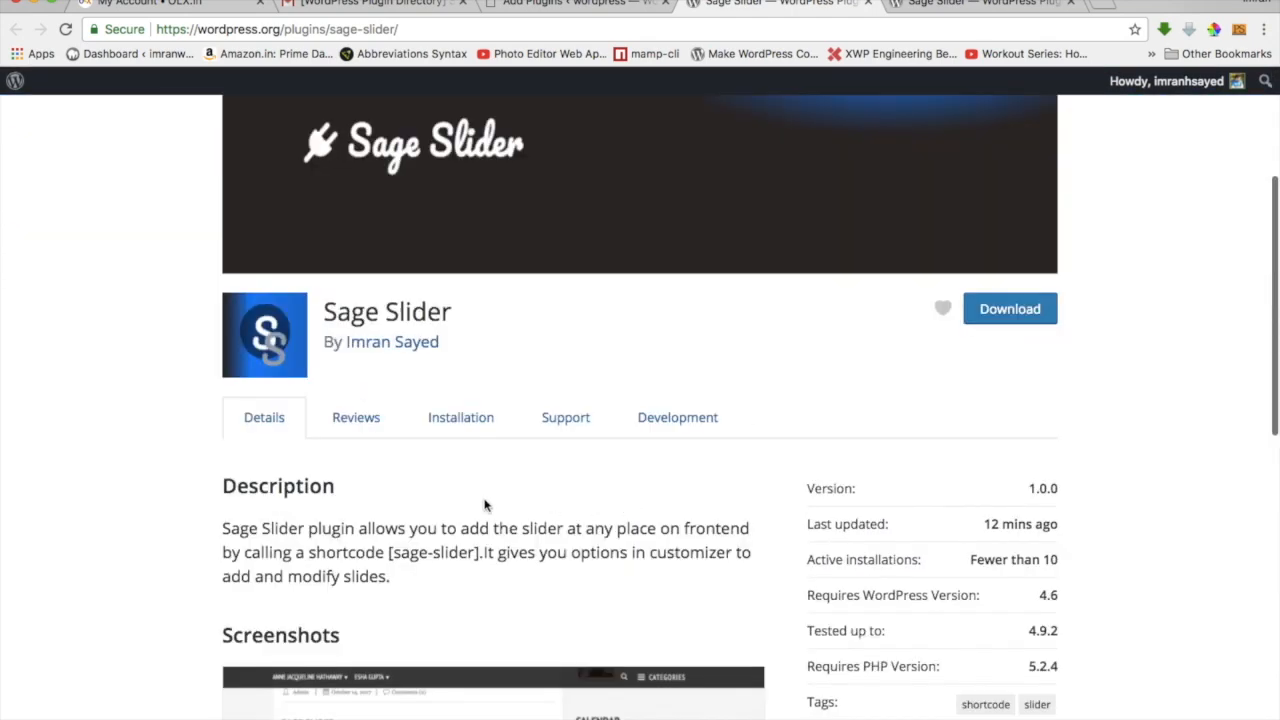
pyautogui.click(484, 427)
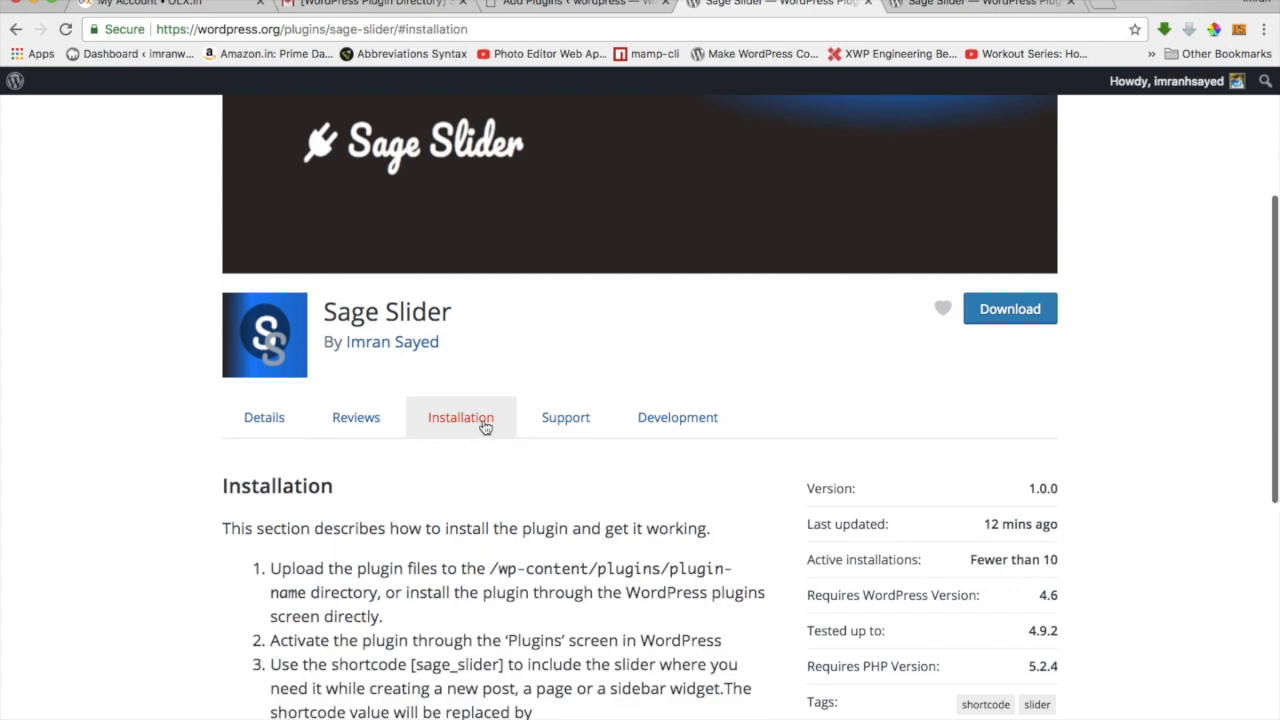
pyautogui.click(944, 4)
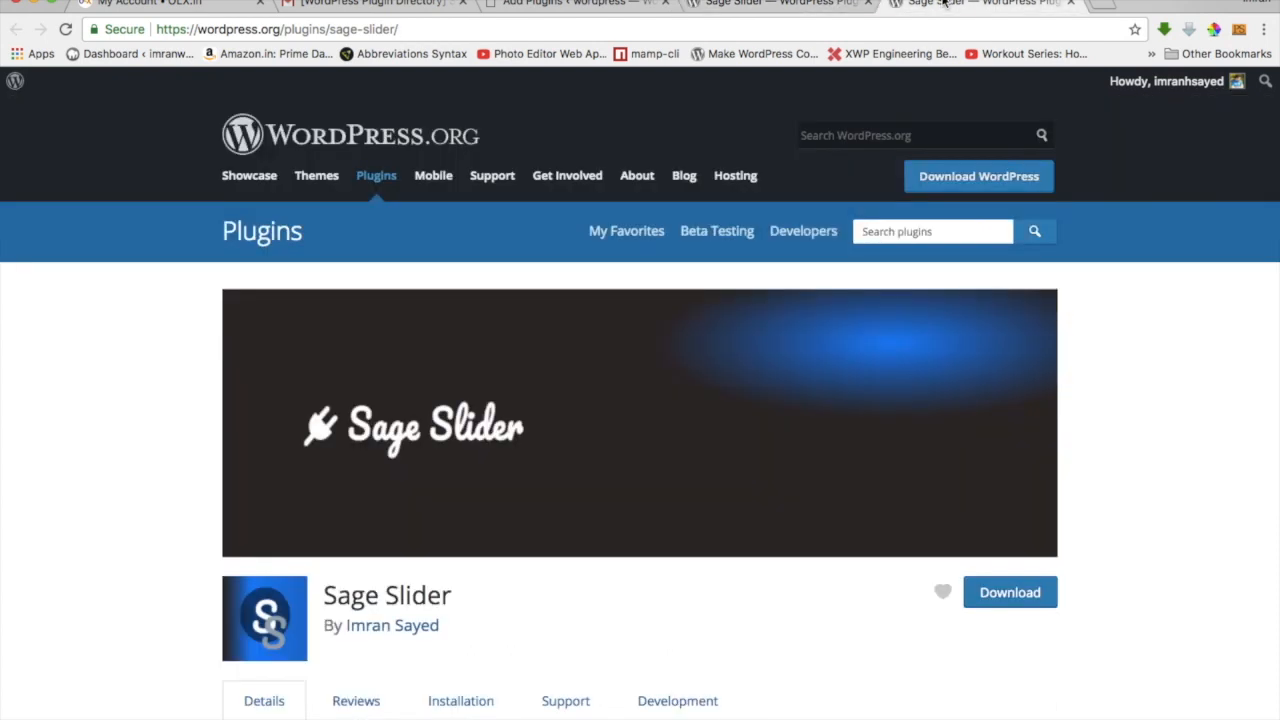
# - Return to the wordpress.test site, close the plugin details, and install and activate Sage Slider
pyautogui.click(622, 6)
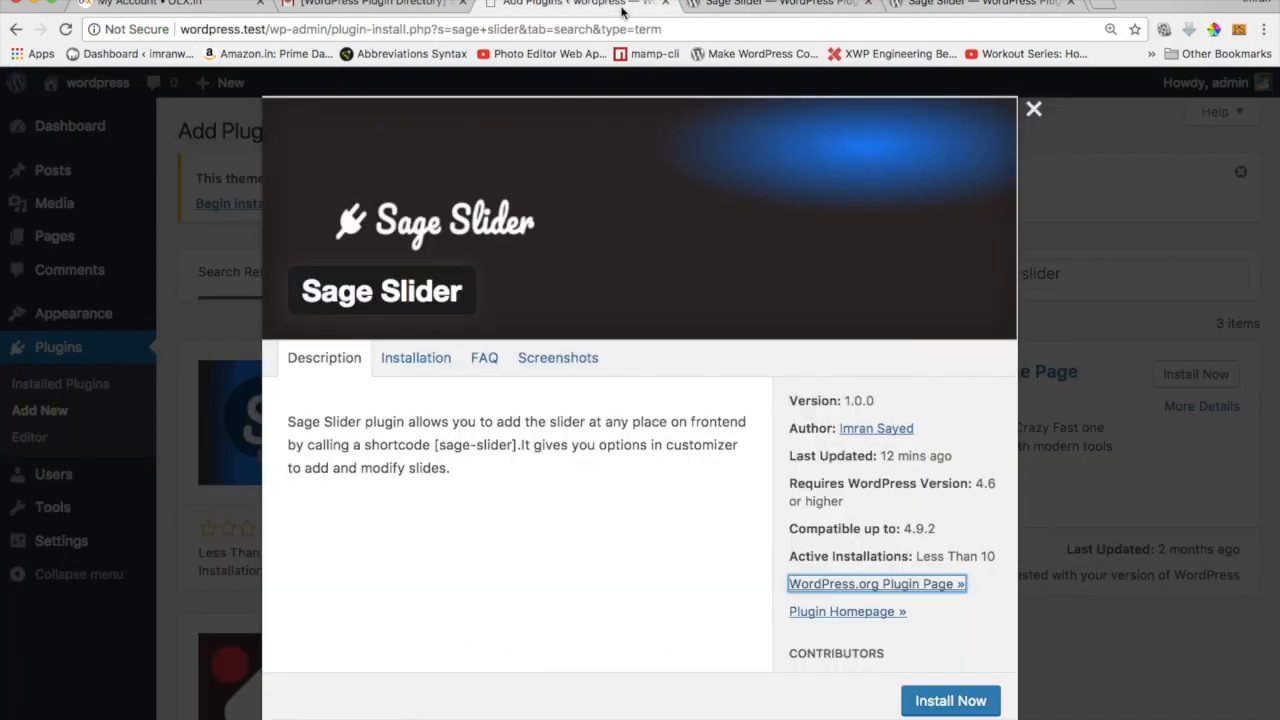
pyautogui.click(1034, 111)
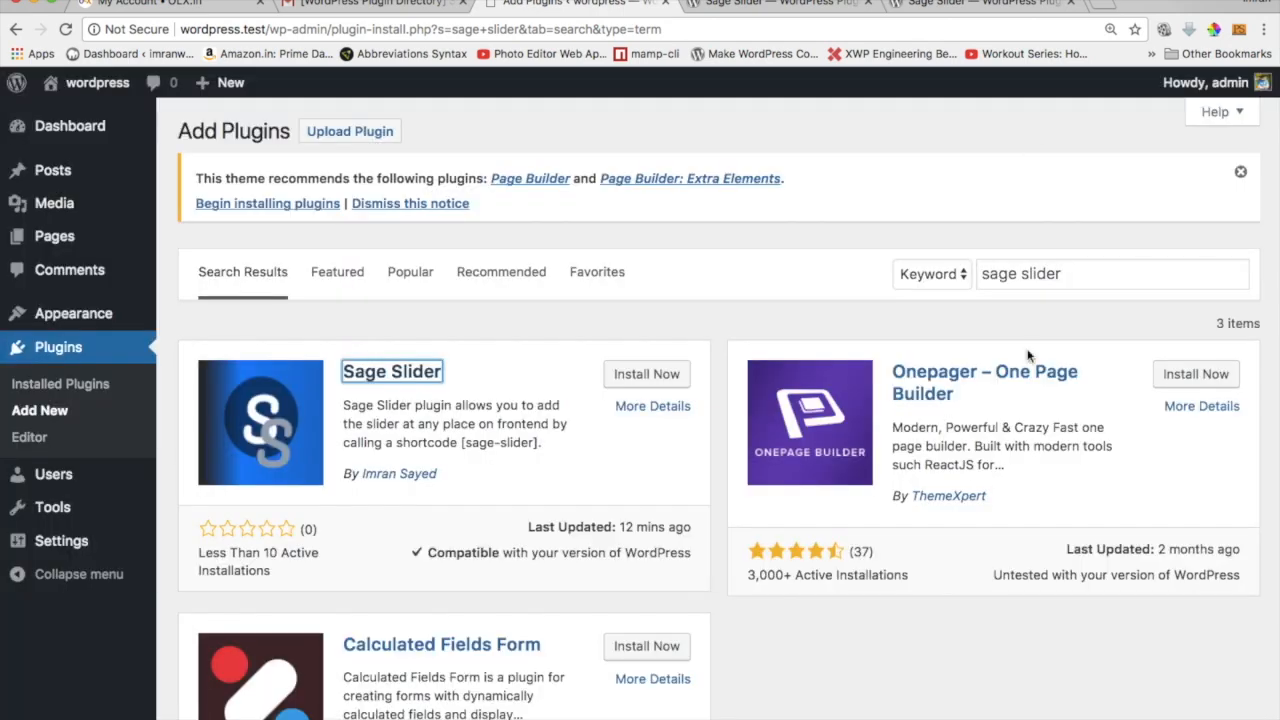
pyautogui.click(647, 374)
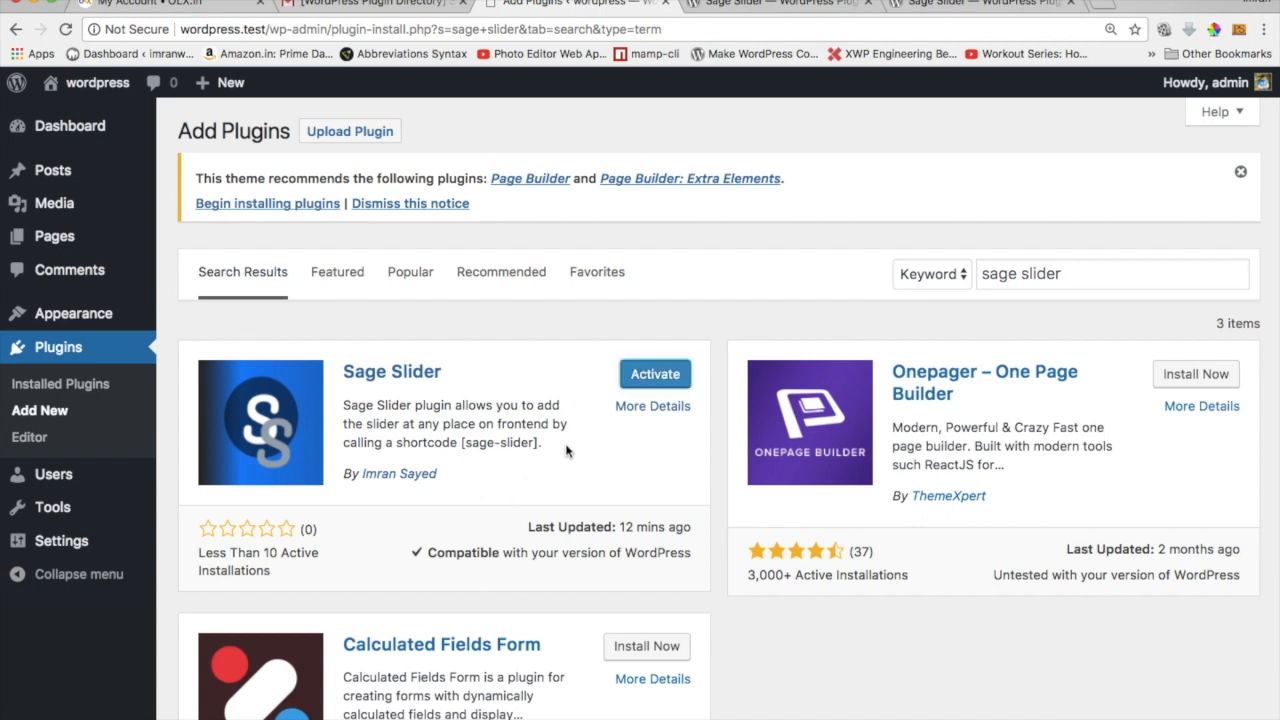
pyautogui.click(667, 386)
# - Look over the Sage Slider page on WordPress.org again and go back from the installation section to its details
pyautogui.click(838, 3)
pyautogui.scroll(3, 917, 277)
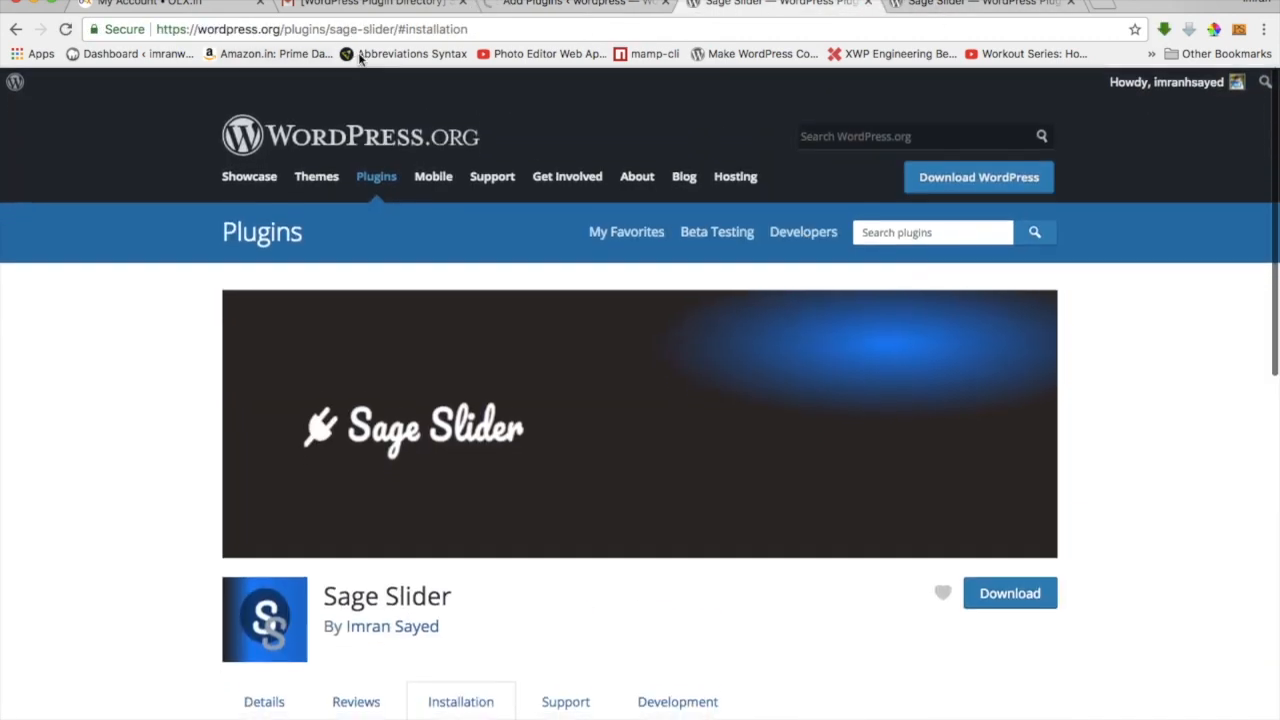
pyautogui.scroll(-2, 550, 241)
pyautogui.scroll(2, 550, 245)
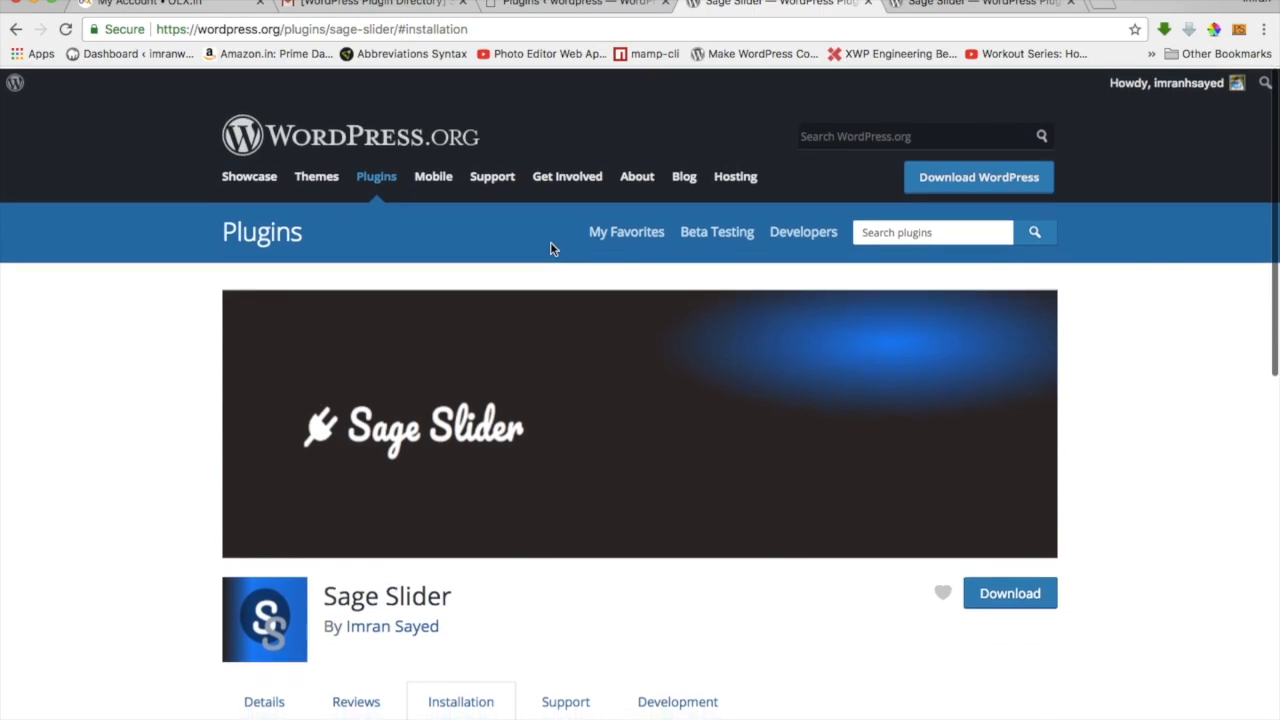
pyautogui.scroll(-5, 550, 243)
pyautogui.hscroll(-5, 552, 245)
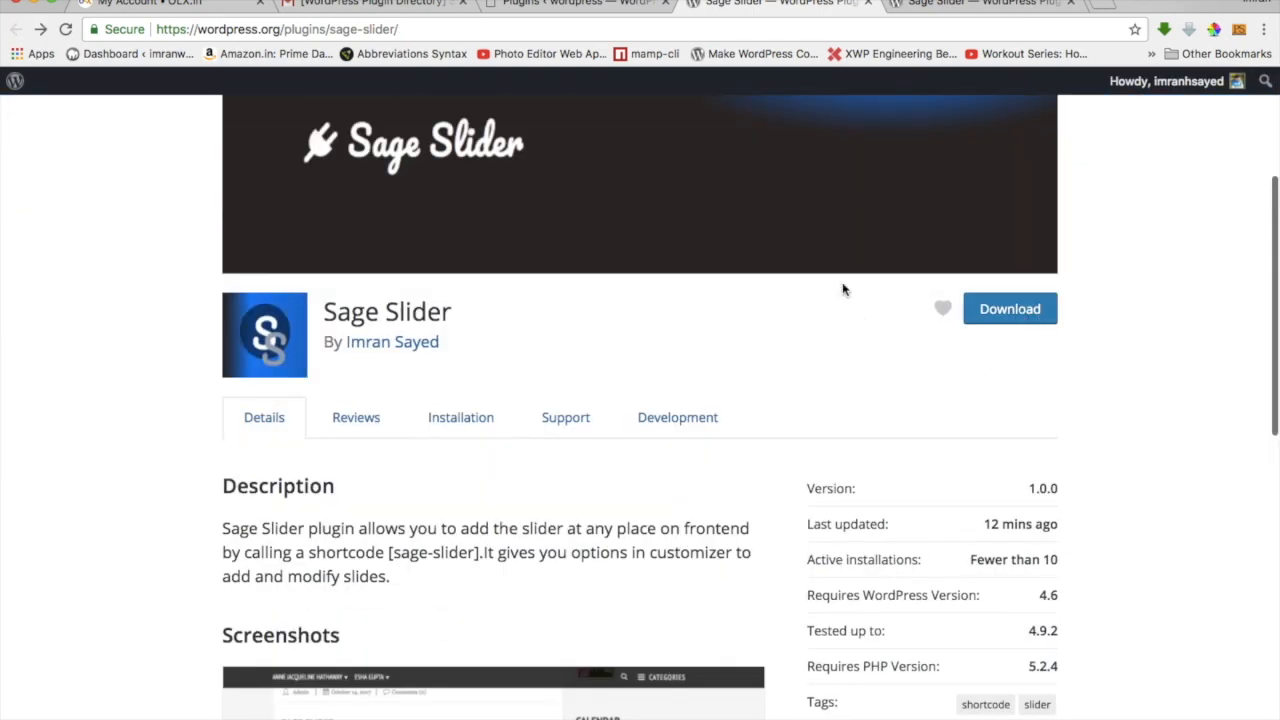
# - Switch to PhpStorm, collapse the wp-content/plugins subfolders to examine the installed plugins, and return to Google Chrome
pyautogui.moveTo(535, 712)
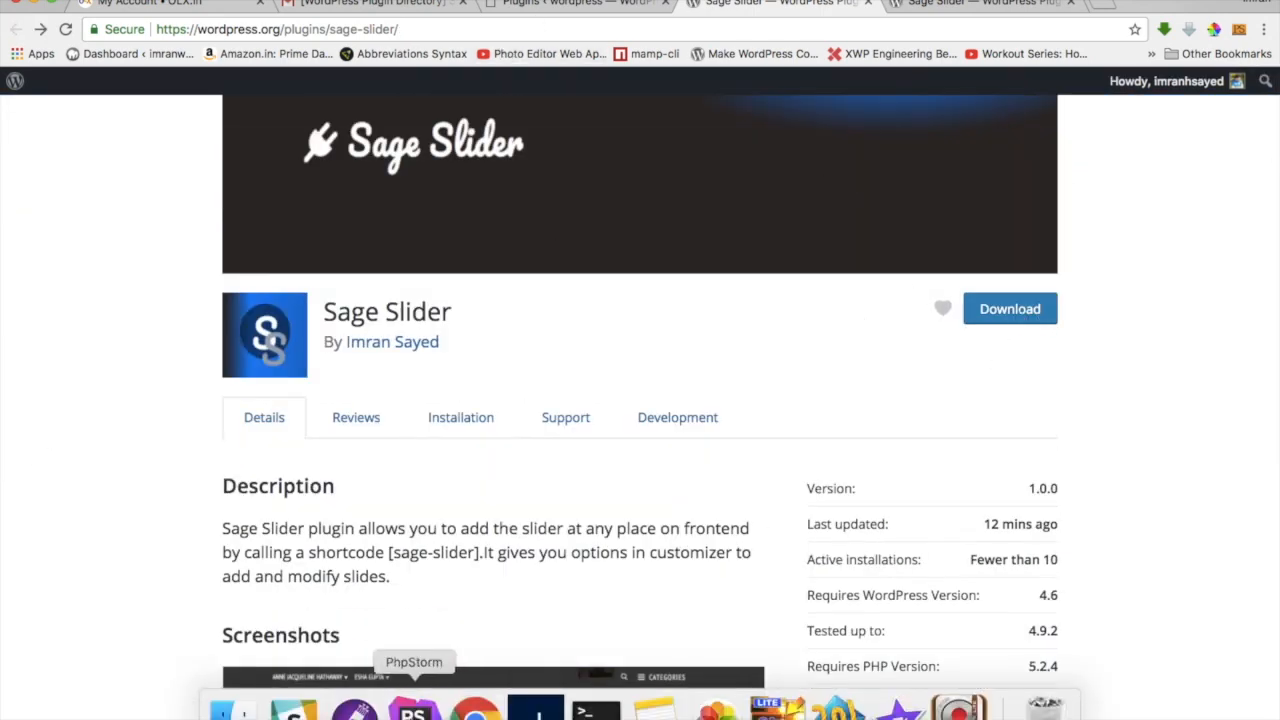
pyautogui.click(413, 712)
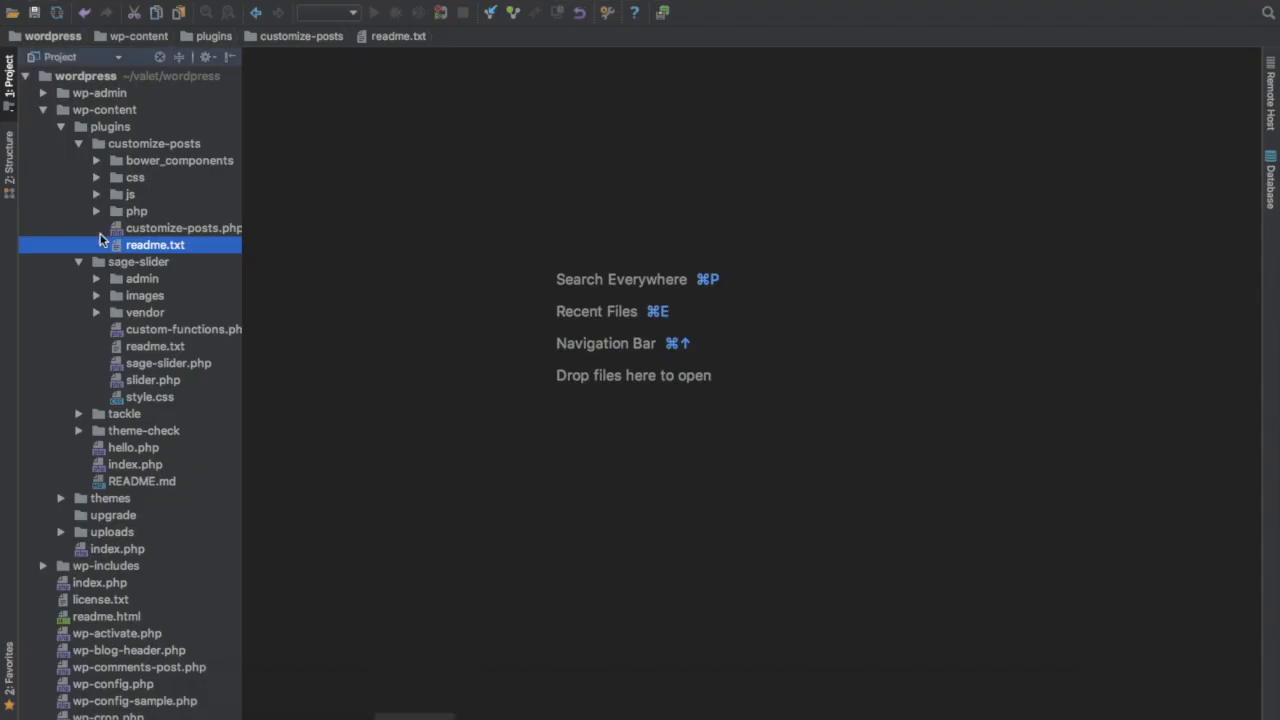
pyautogui.click(61, 127)
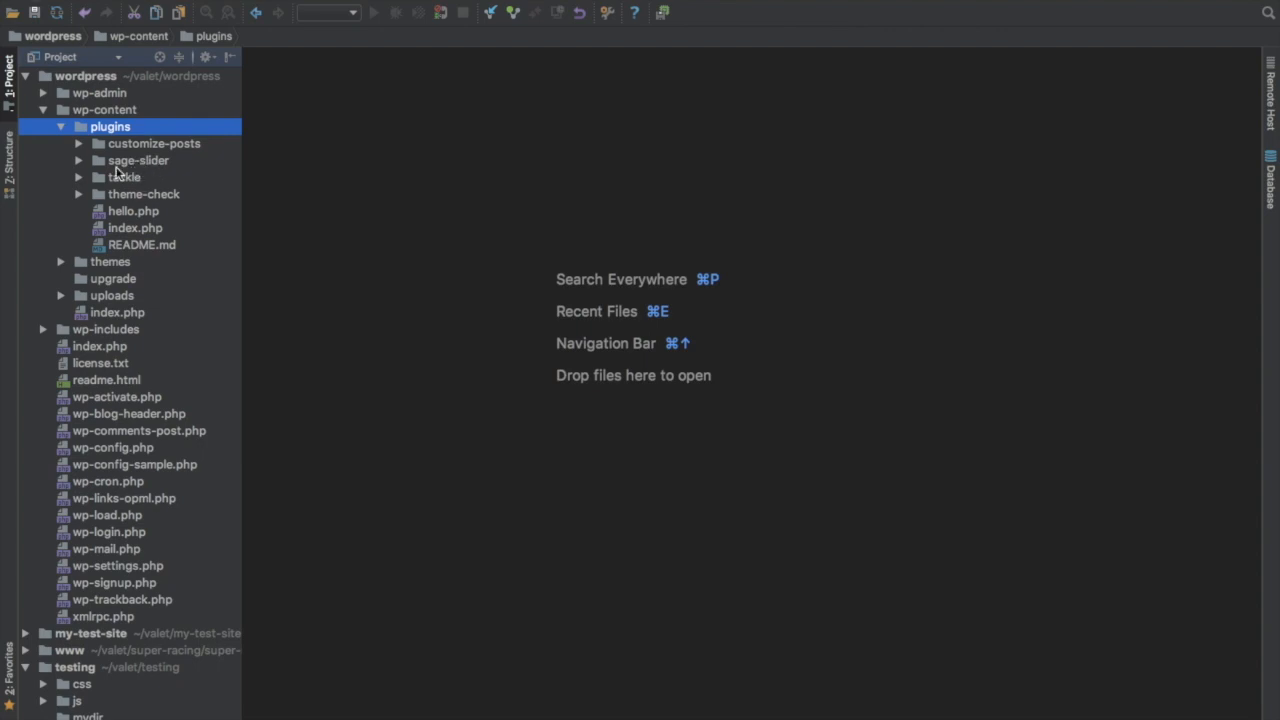
pyautogui.click(491, 703)
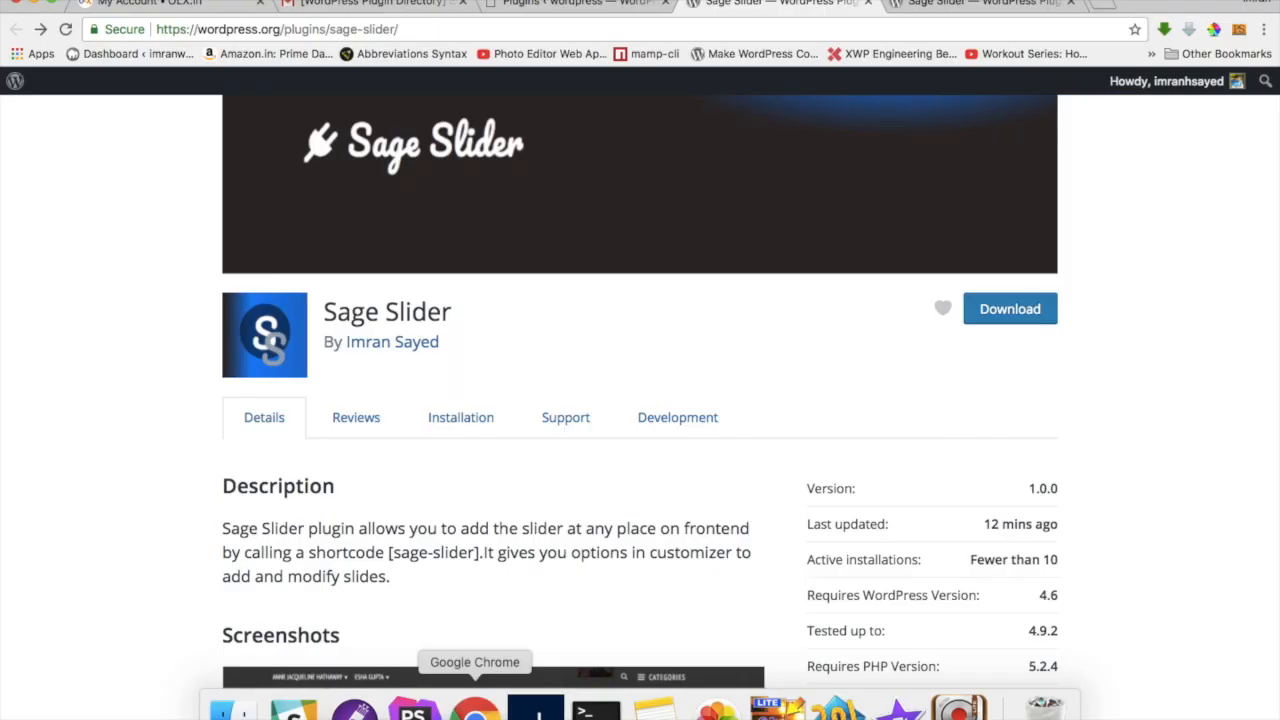
# - Return to the wordpress.test Plugins list and look over the Sage Slider entry among the installed plugins
pyautogui.click(527, 12)
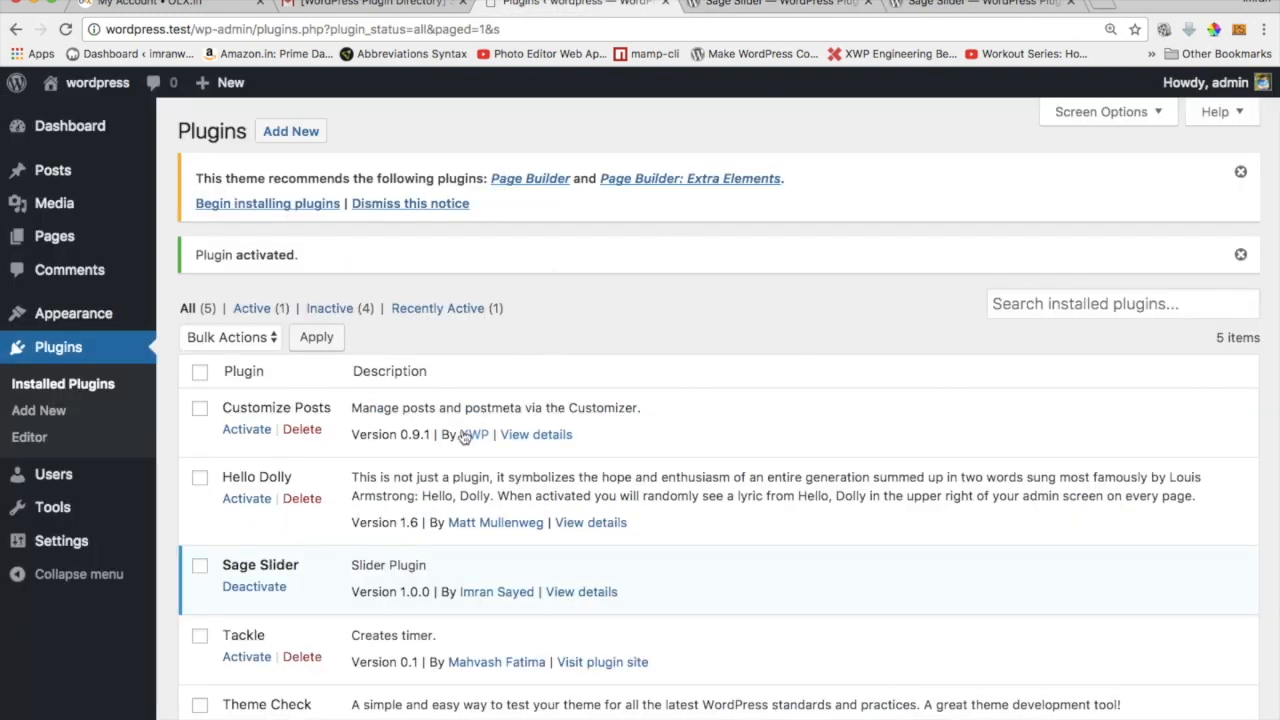
pyautogui.scroll(-3, 365, 515)
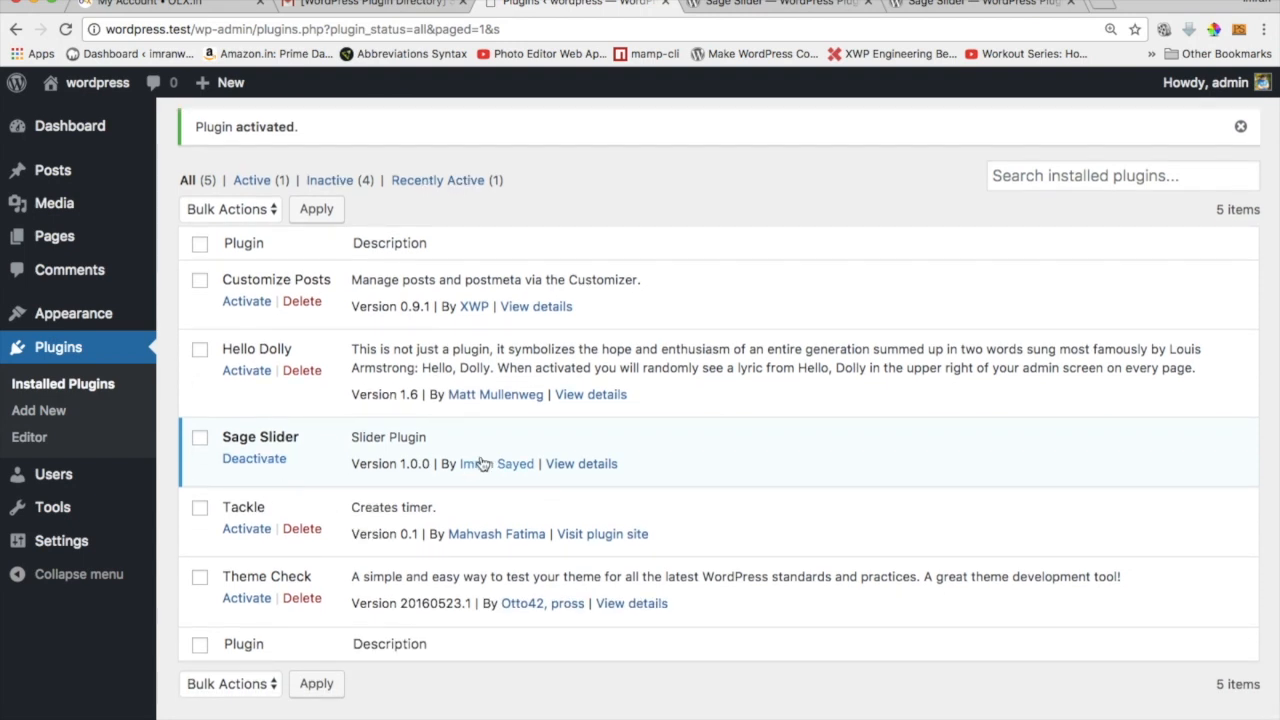
pyautogui.moveTo(84, 317)
pyautogui.scroll(3, 60, 250)
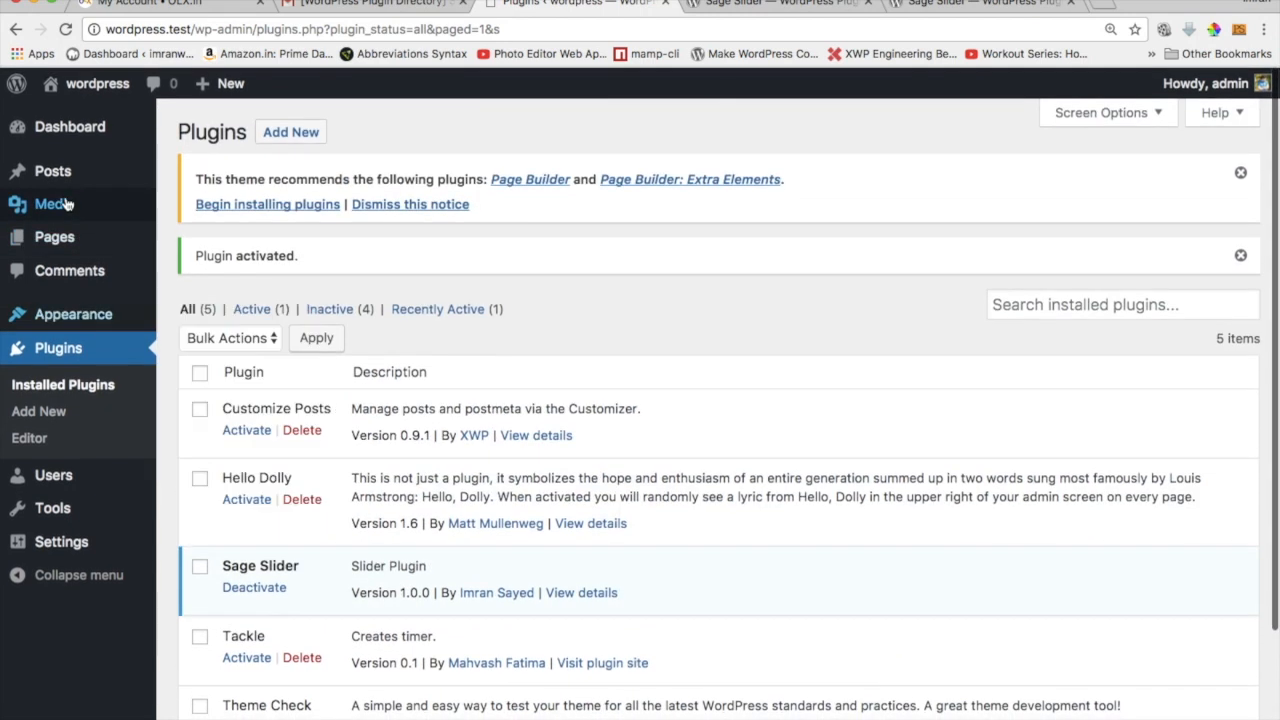
# - Start a new post on wordpress.test and title it "Sage Slider"
pyautogui.moveTo(54, 171)
pyautogui.click(196, 202)
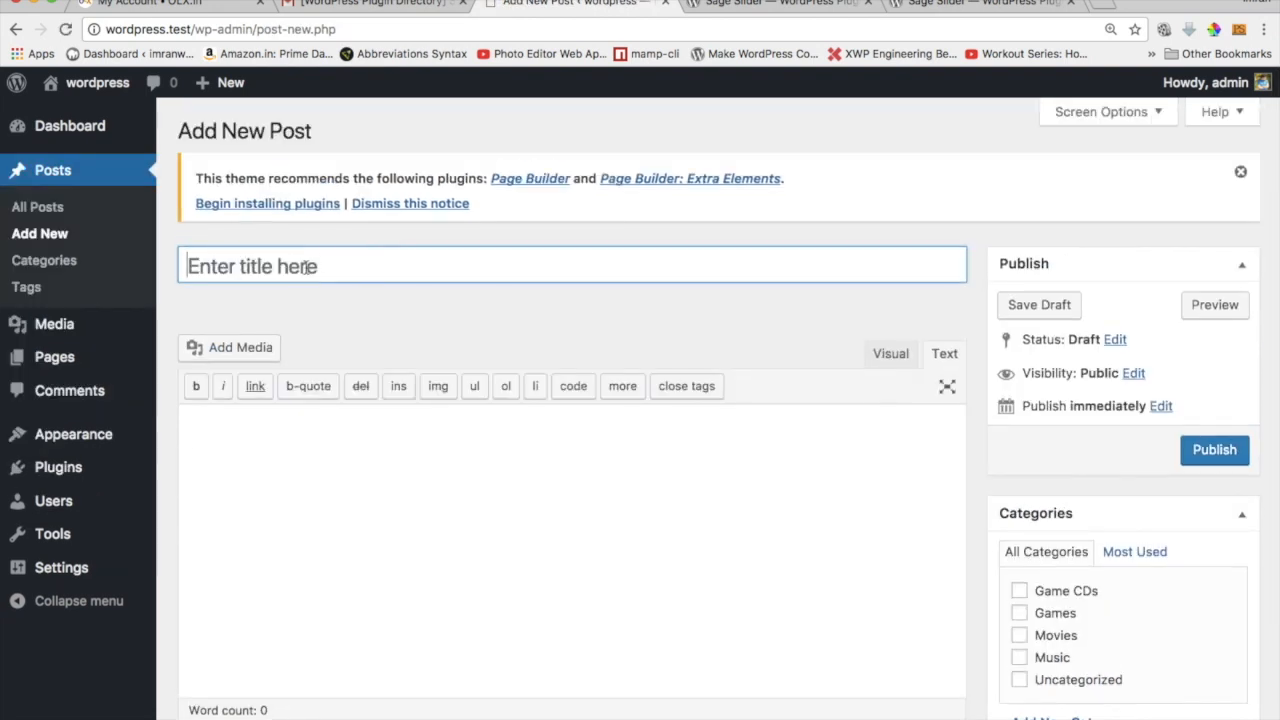
pyautogui.click(306, 267)
pyautogui.write('Sa')
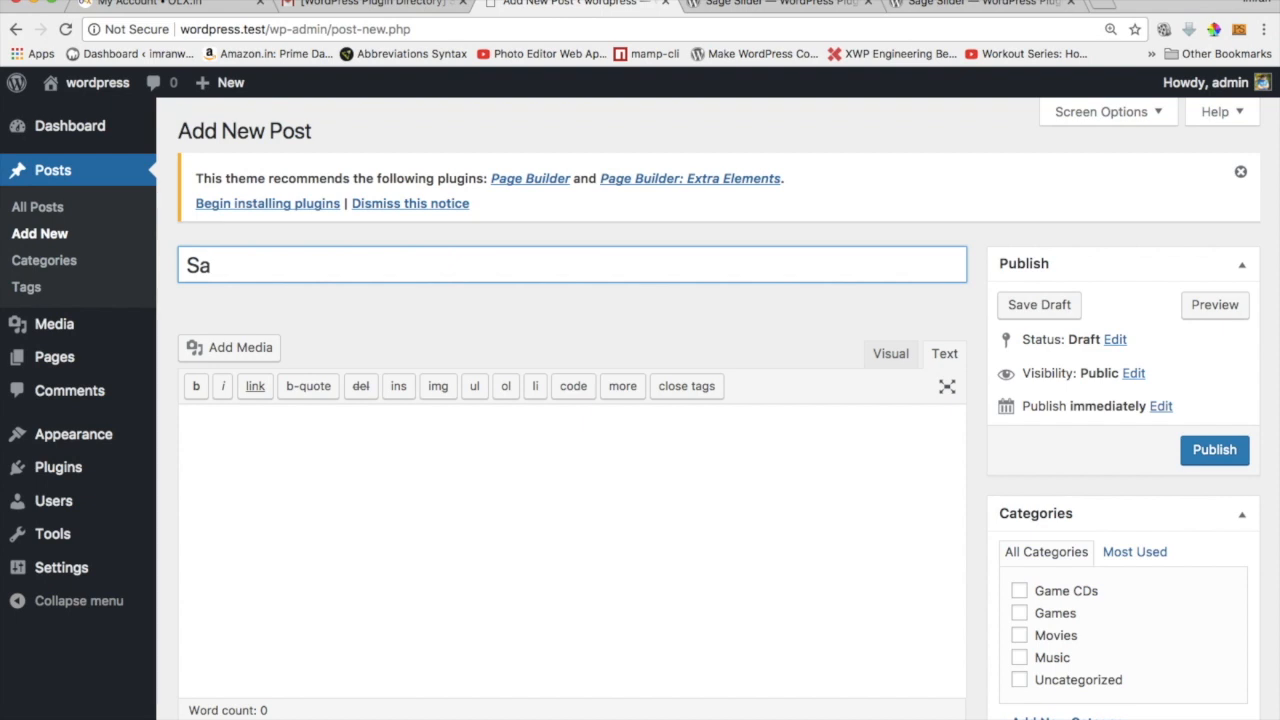
pyautogui.write('ge Slider')
# - Enter the shortcode [sage_slider] as the content of the Sage Slider post and publish it
pyautogui.click(354, 494)
pyautogui.write('[')
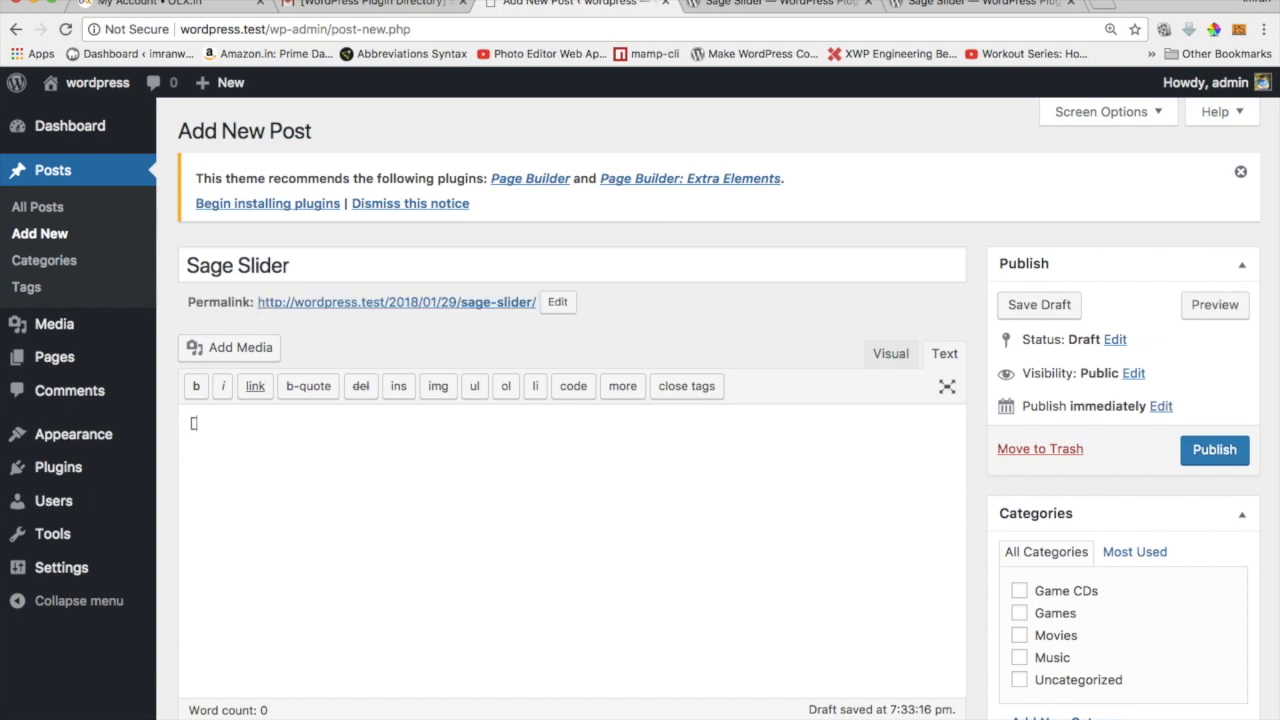
pyautogui.write('sage_slider')
pyautogui.click(1224, 458)
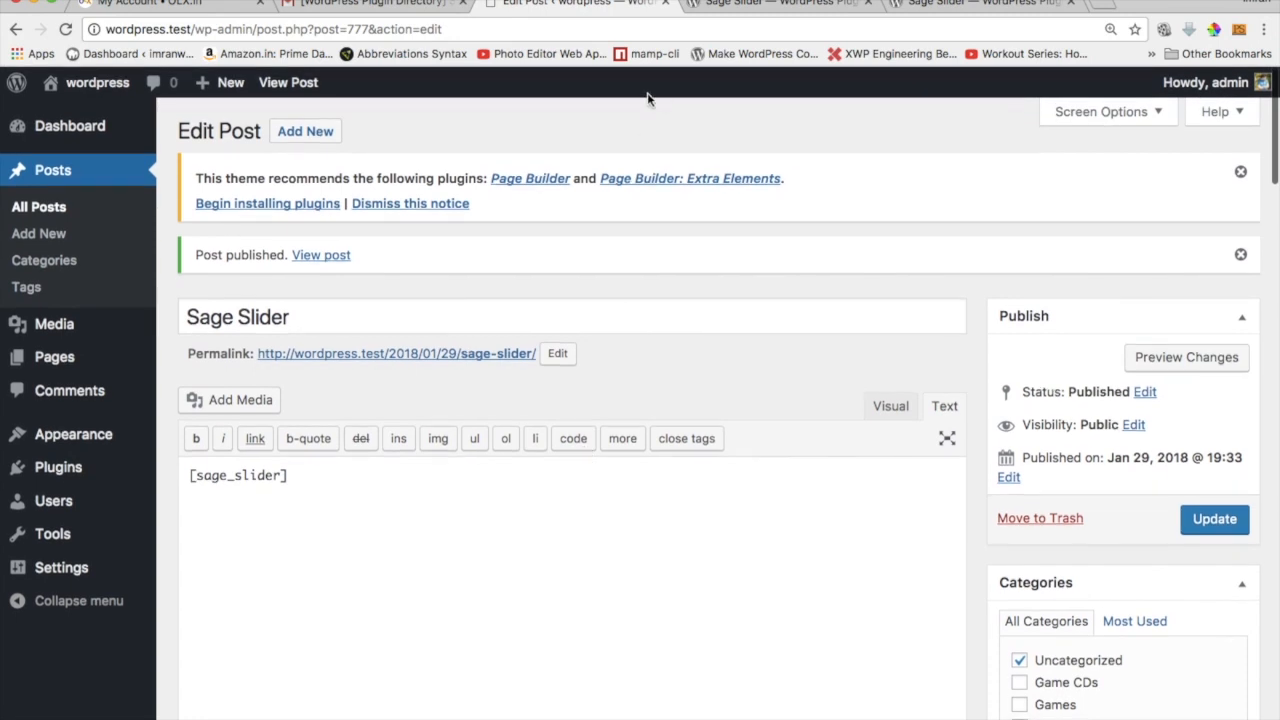
# - Open the wordpress.test front end in a new tab and view the slider in the Sage Slider post
pyautogui.rightClick(88, 84)
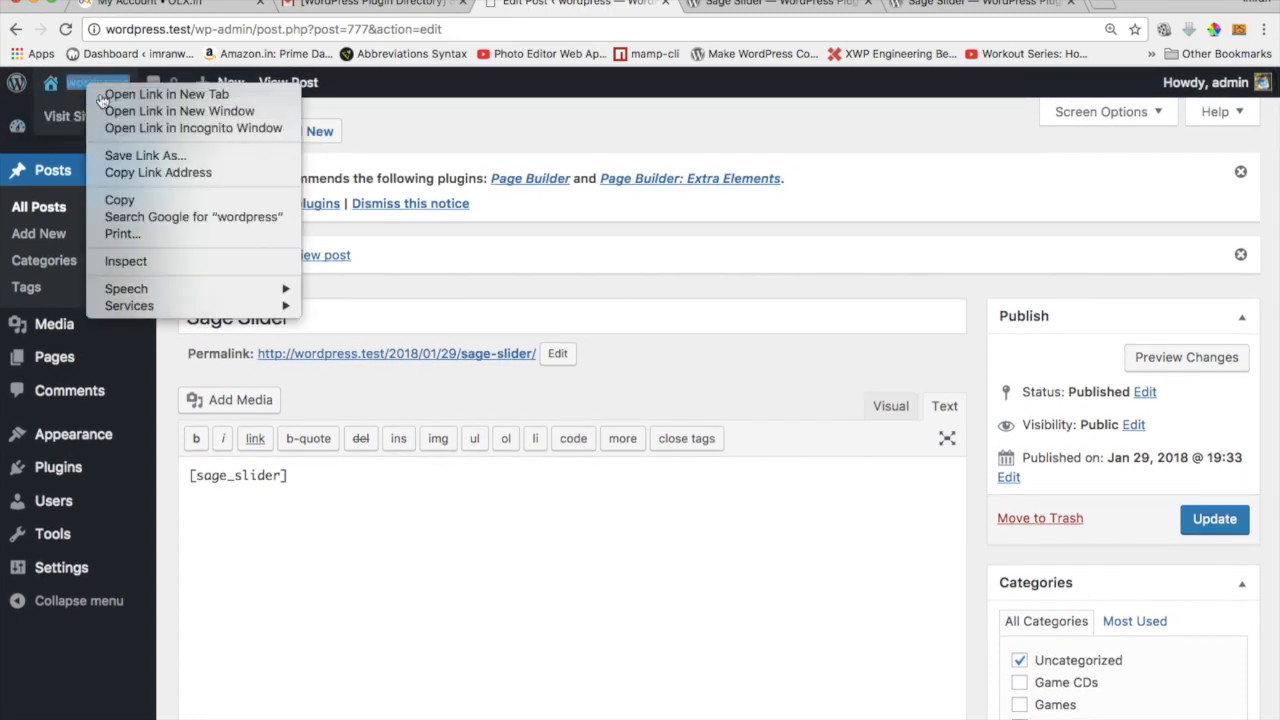
pyautogui.click(101, 96)
pyautogui.click(745, 10)
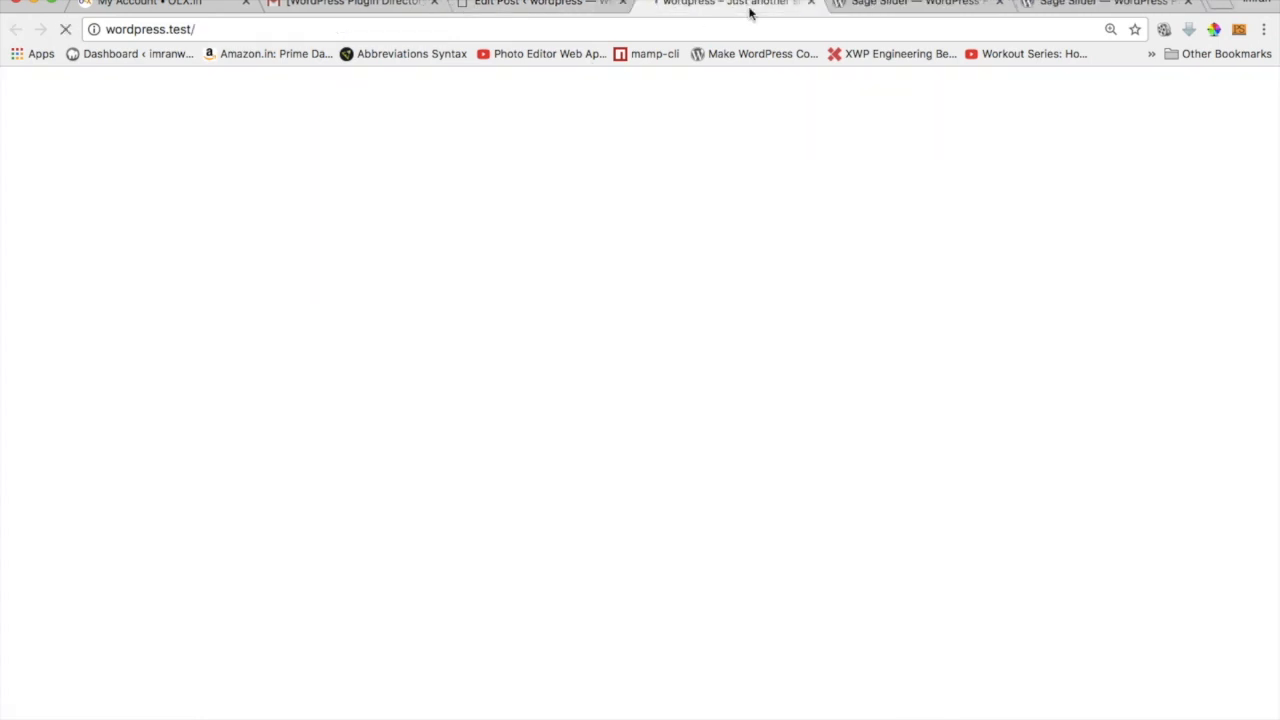
pyautogui.scroll(-5, 665, 285)
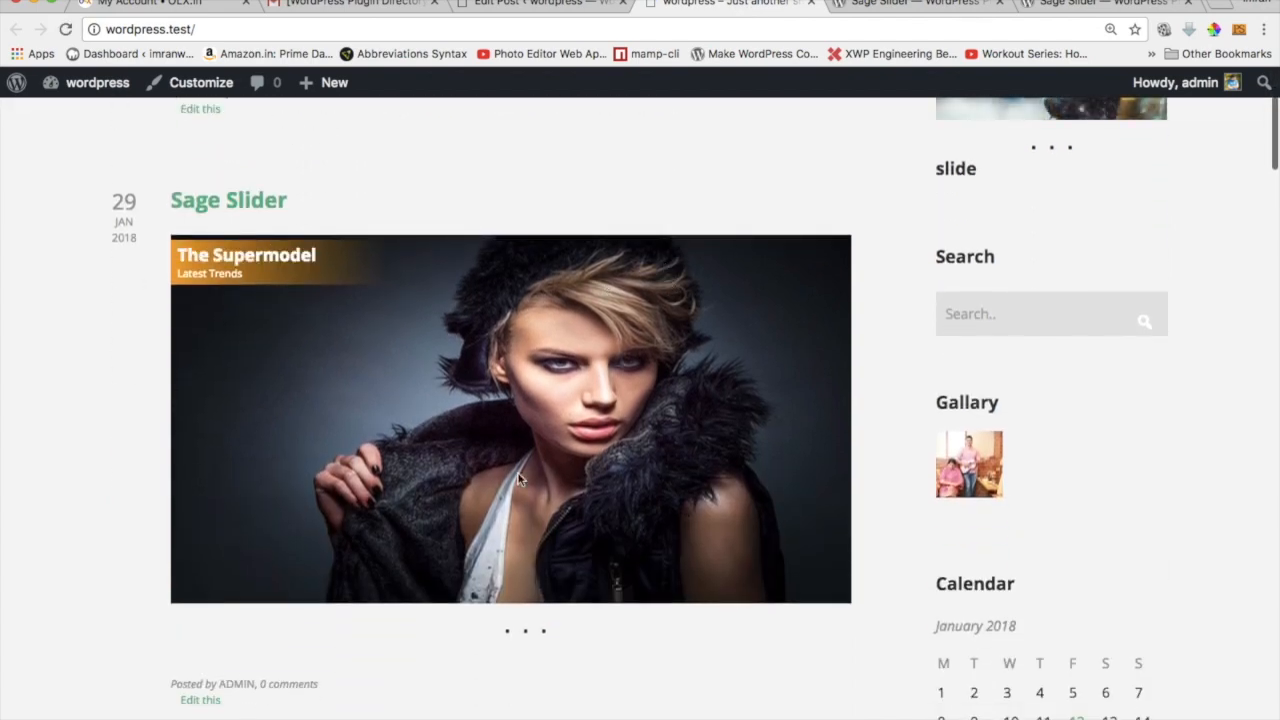
# - Return to the post editor and start another new post titled "Slider 2"
pyautogui.click(530, 4)
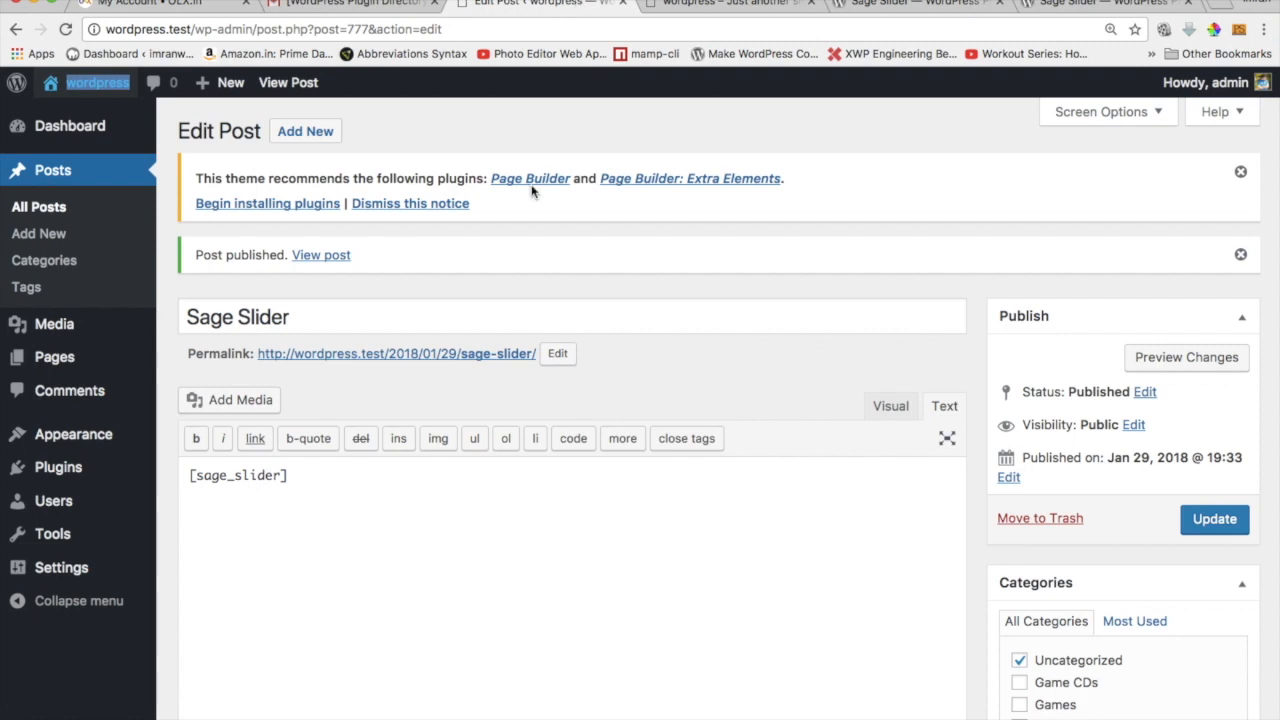
pyautogui.click(57, 233)
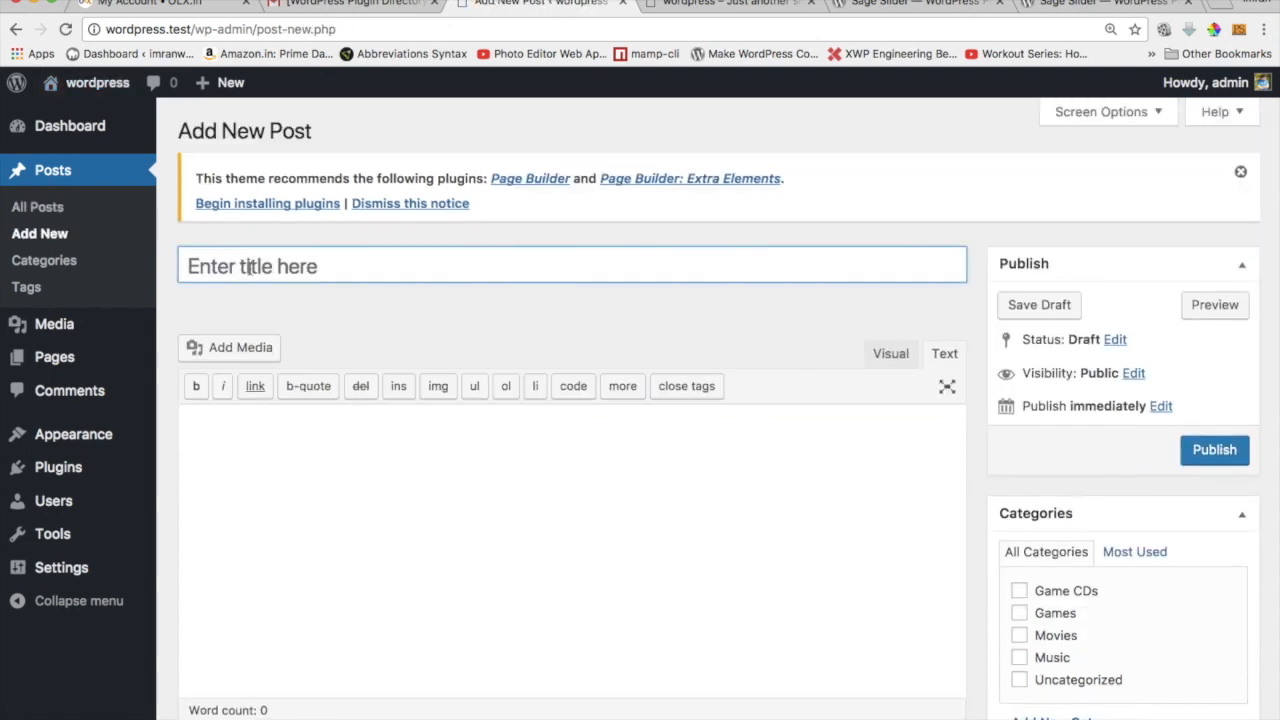
pyautogui.click(230, 270)
pyautogui.write('Slider')
pyautogui.write('S')
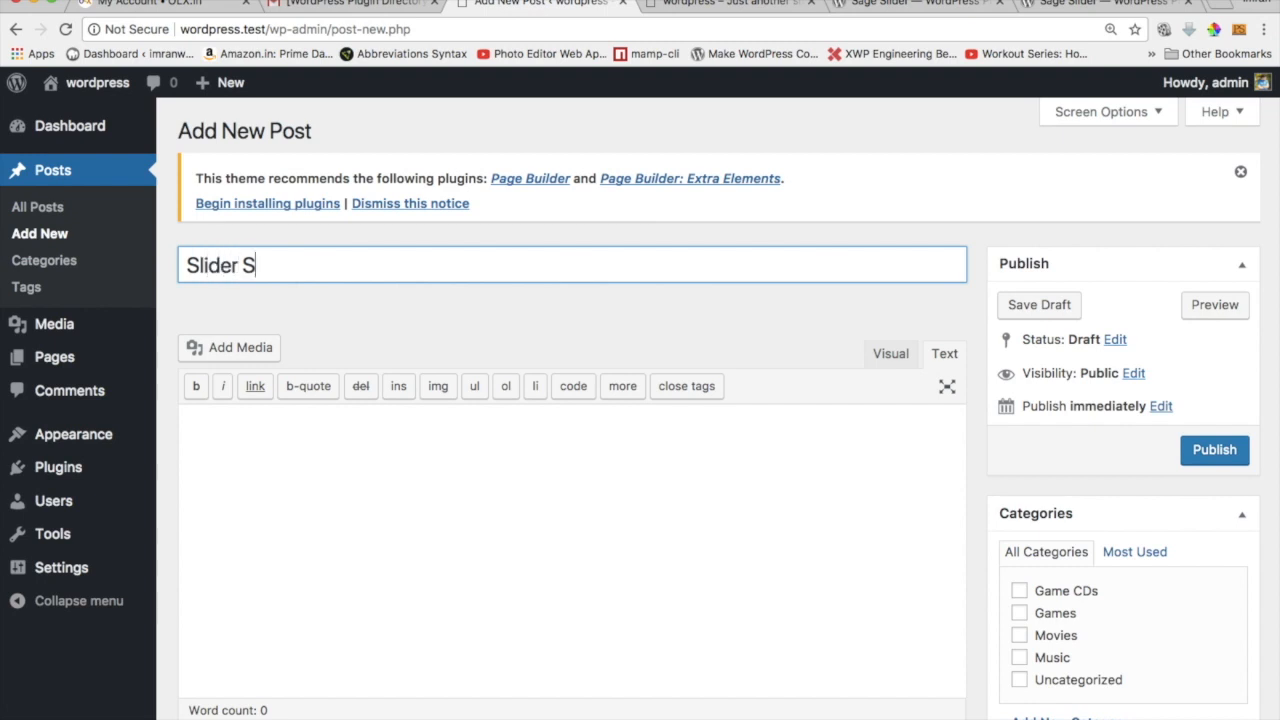
pyautogui.press('BackSpace')
pyautogui.write('2')
# - Enter the shortcode [sage_slider] as the content of the Slider 2 post and publish it
pyautogui.click(279, 451)
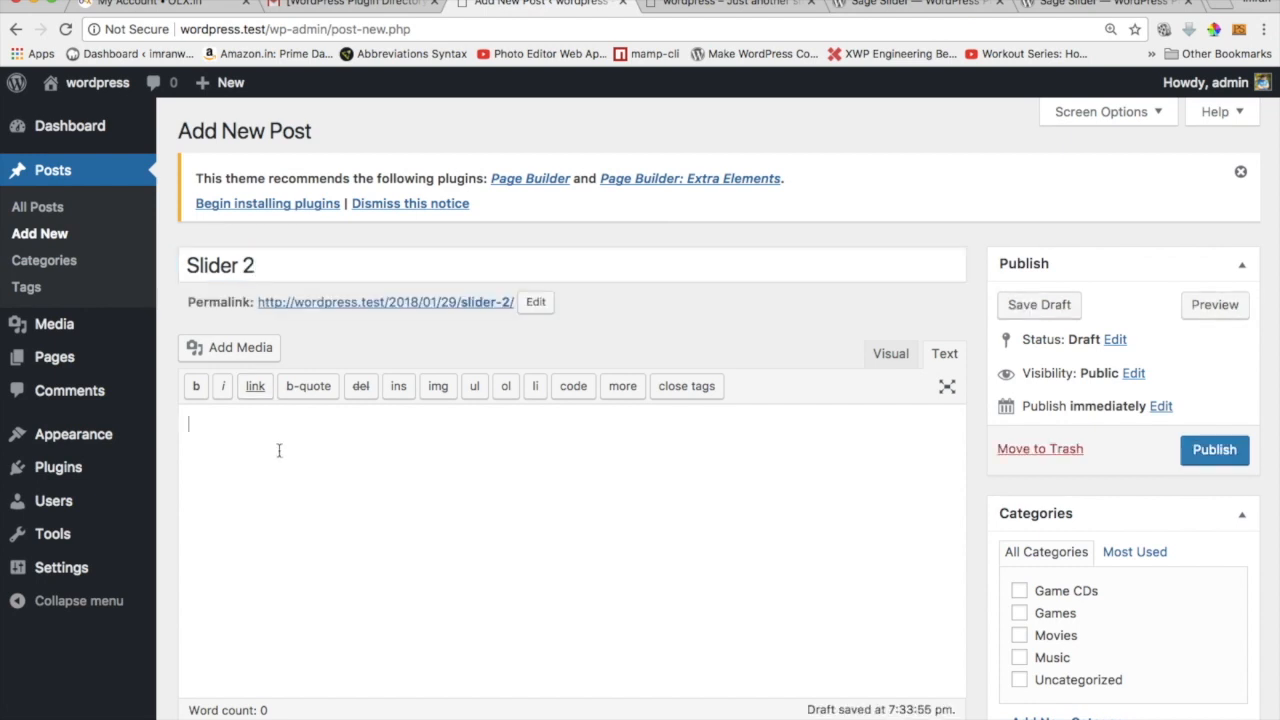
pyautogui.write('[so')
pyautogui.write('ge_sli')
pyautogui.write('der]')
pyautogui.click(1214, 449)
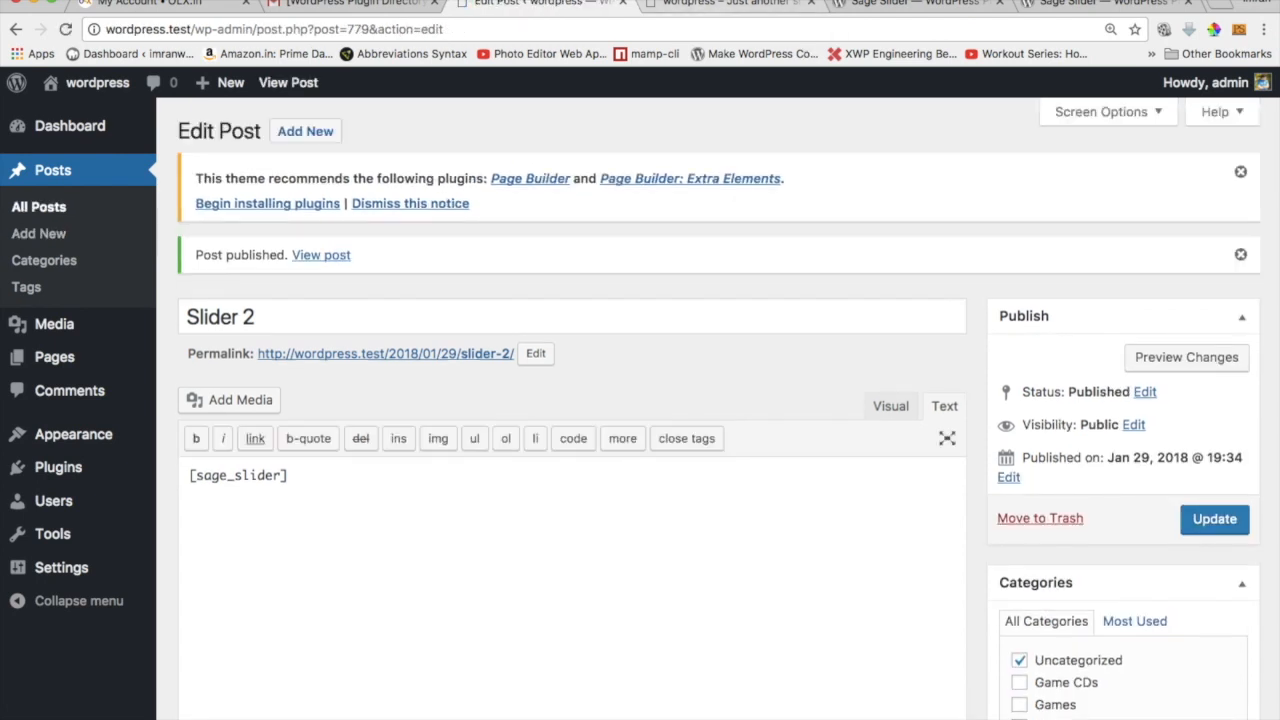
# - Reload the site's front end, examine the sliders in both new posts and switch between slides in the Sage Slider post
pyautogui.click(692, 2)
pyautogui.click(710, 33)
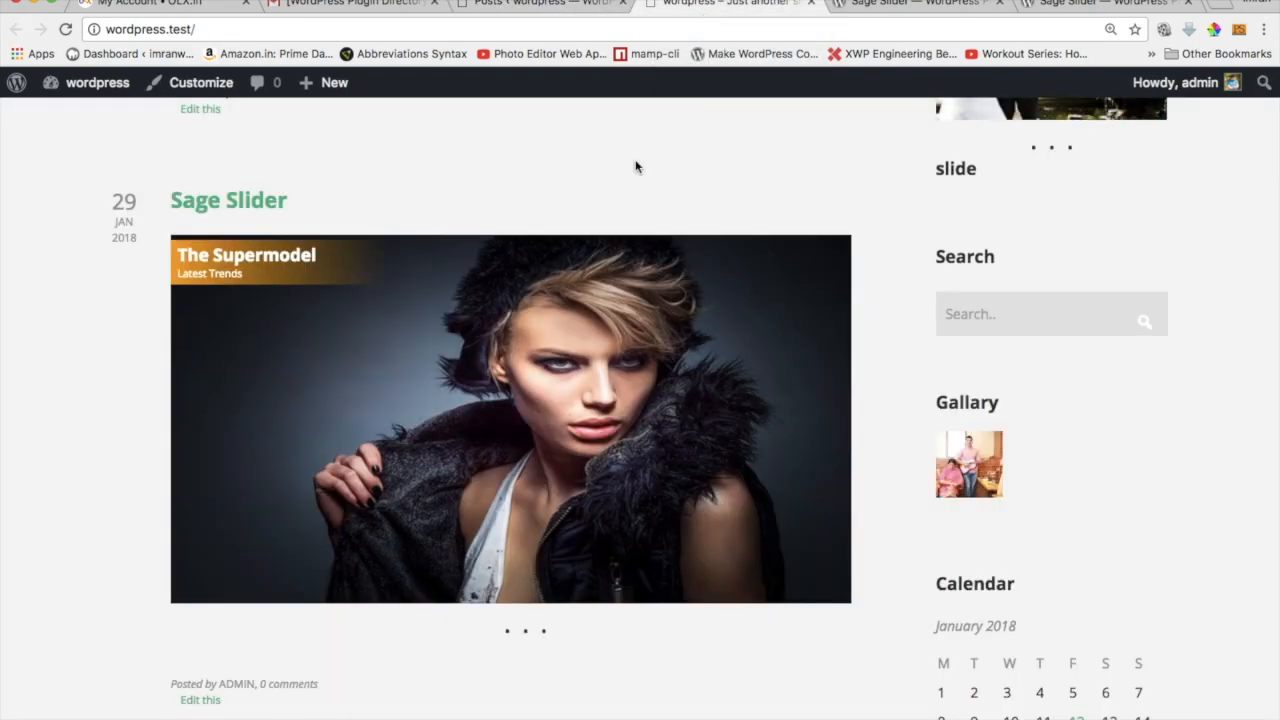
pyautogui.press('super+r')
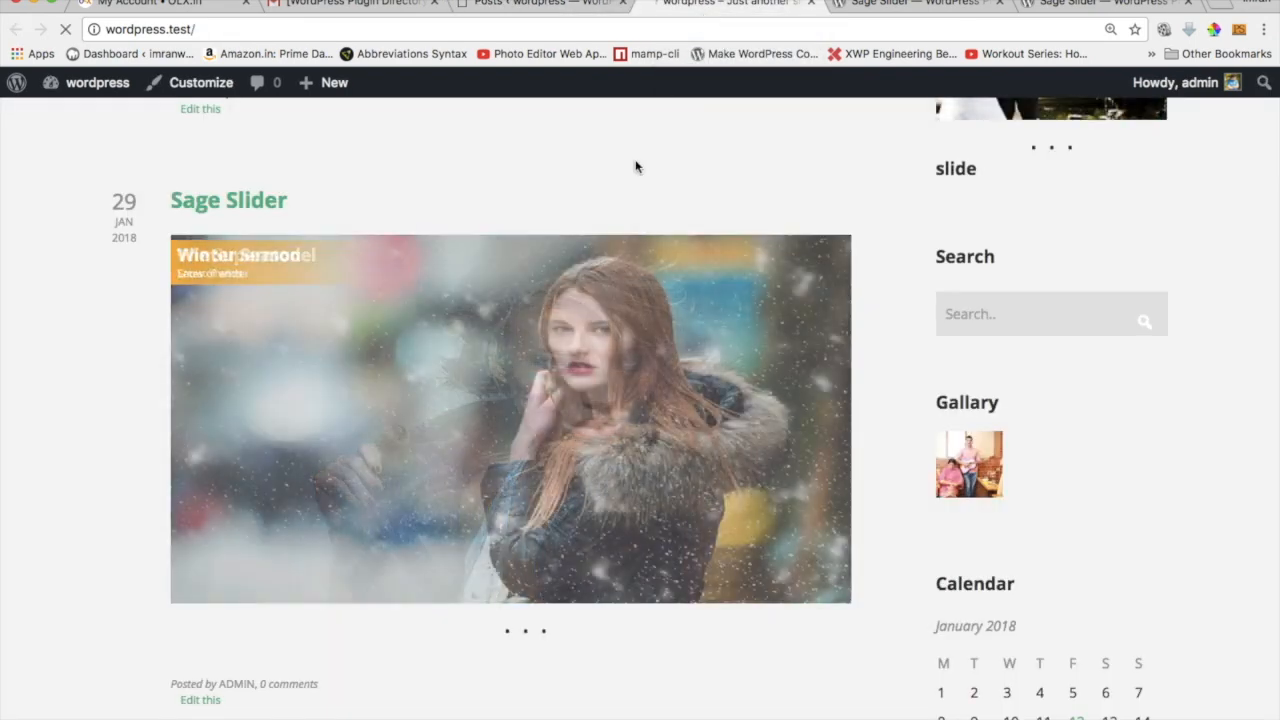
pyautogui.scroll(-5, 635, 167)
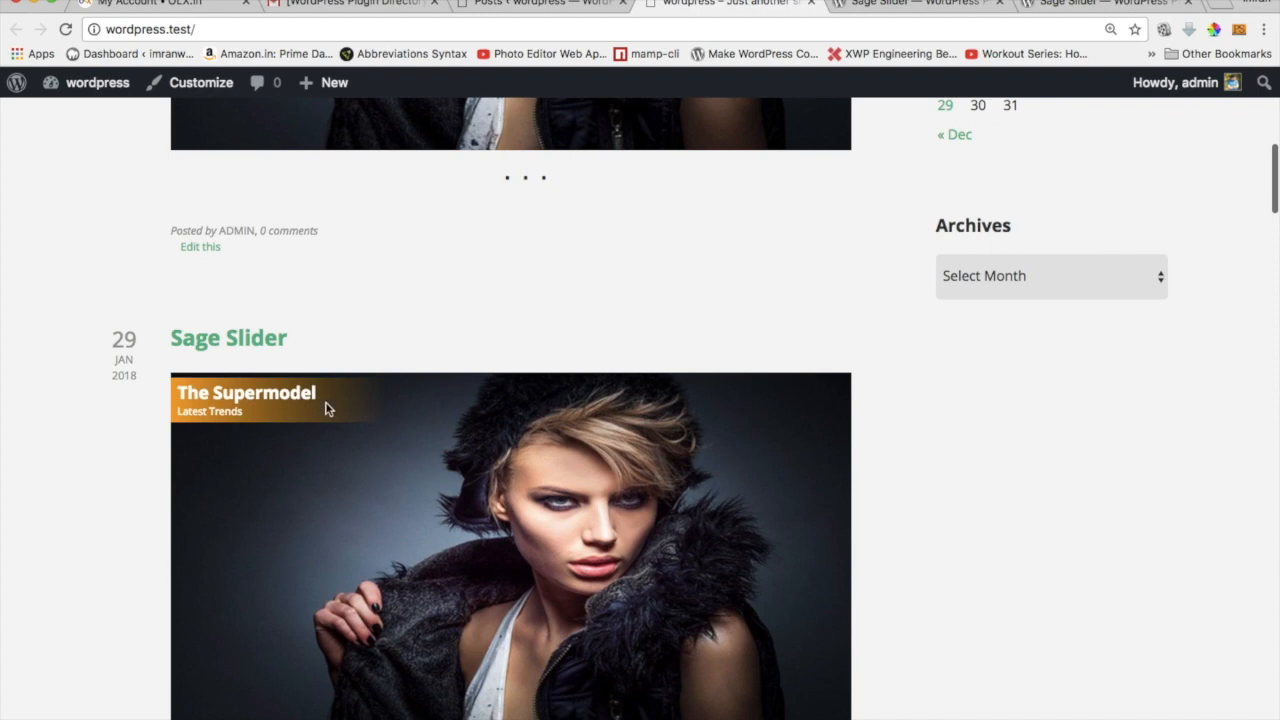
pyautogui.scroll(-2, 577, 487)
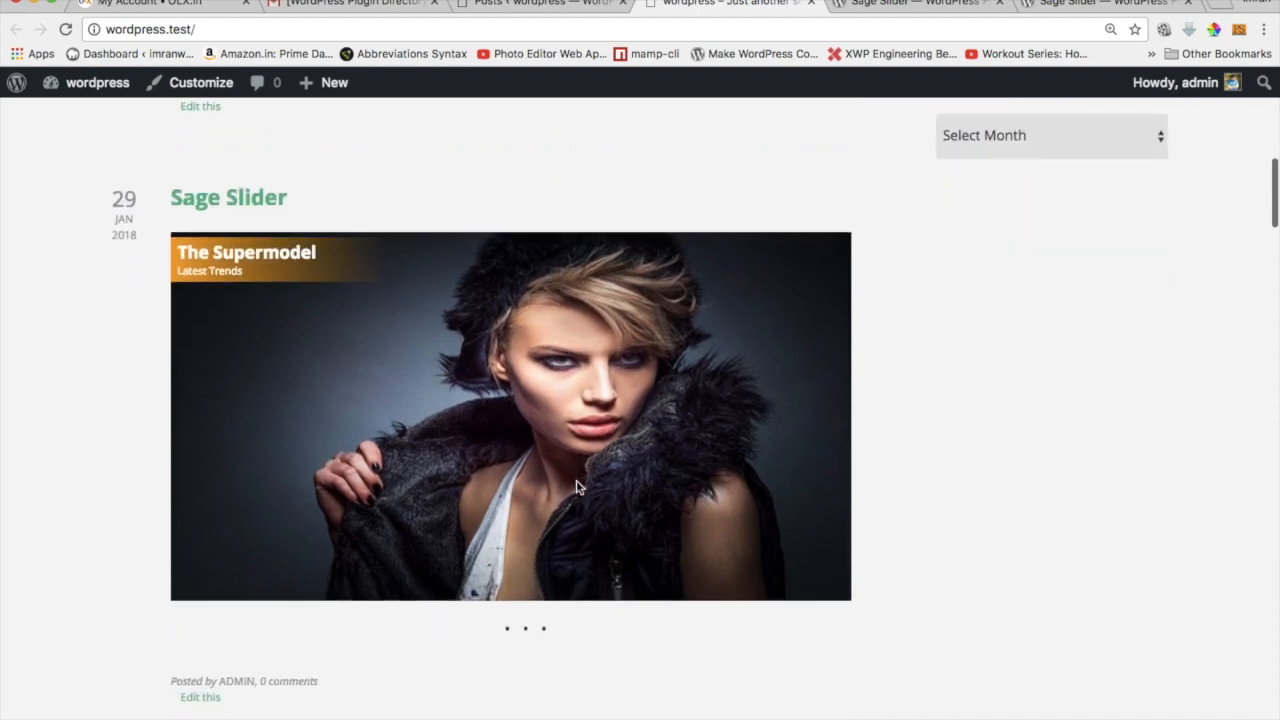
pyautogui.click(508, 630)
pyautogui.click(525, 630)
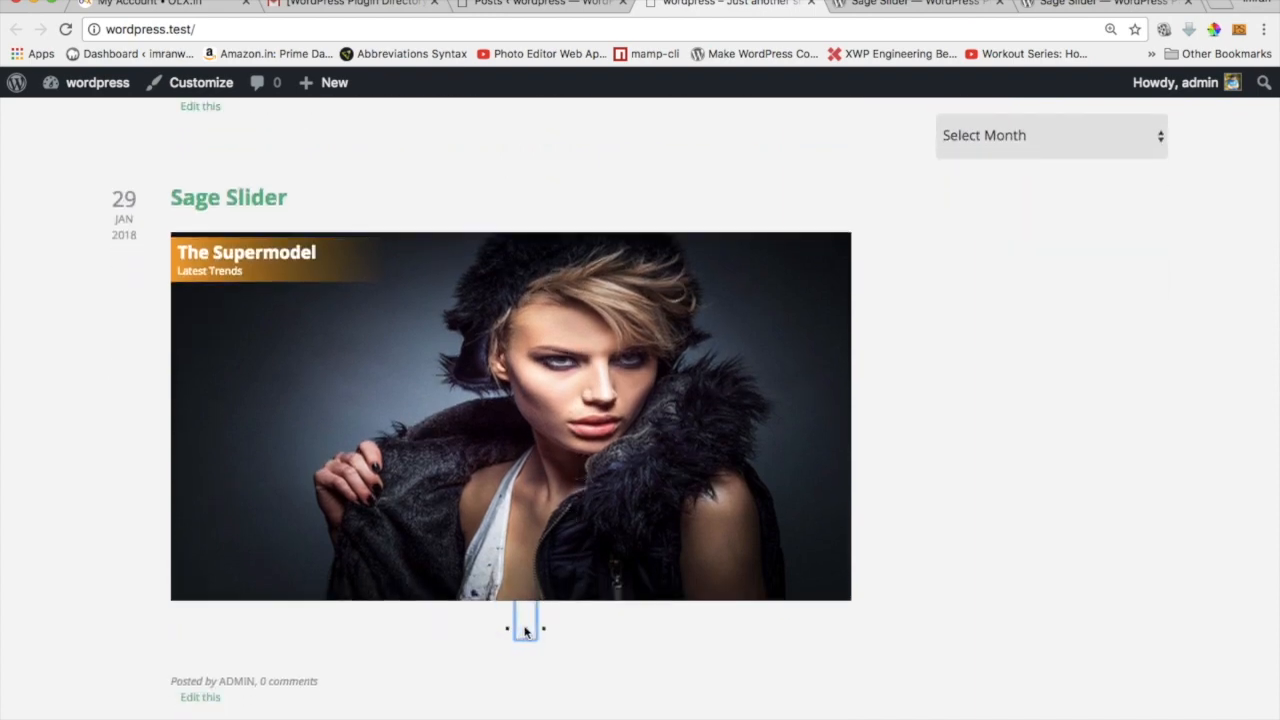
pyautogui.scroll(1, 983, 489)
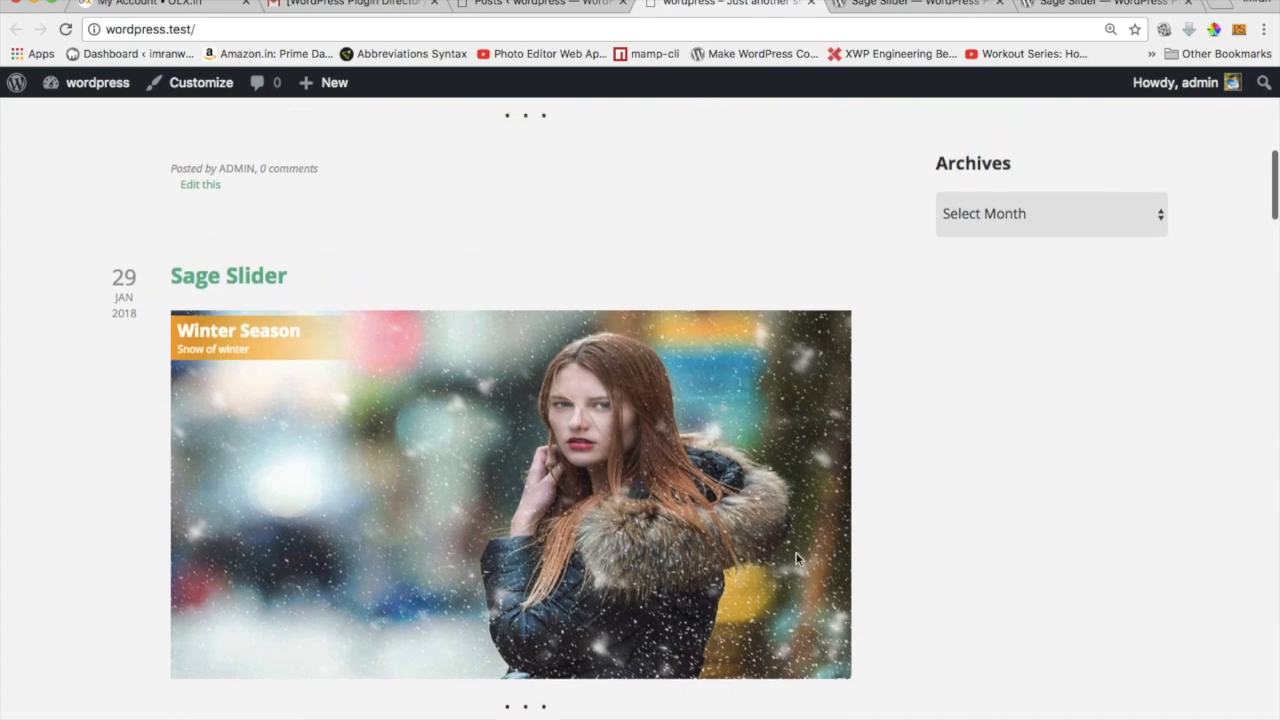
pyautogui.scroll(1, 383, 399)
pyautogui.scroll(-2, 257, 417)
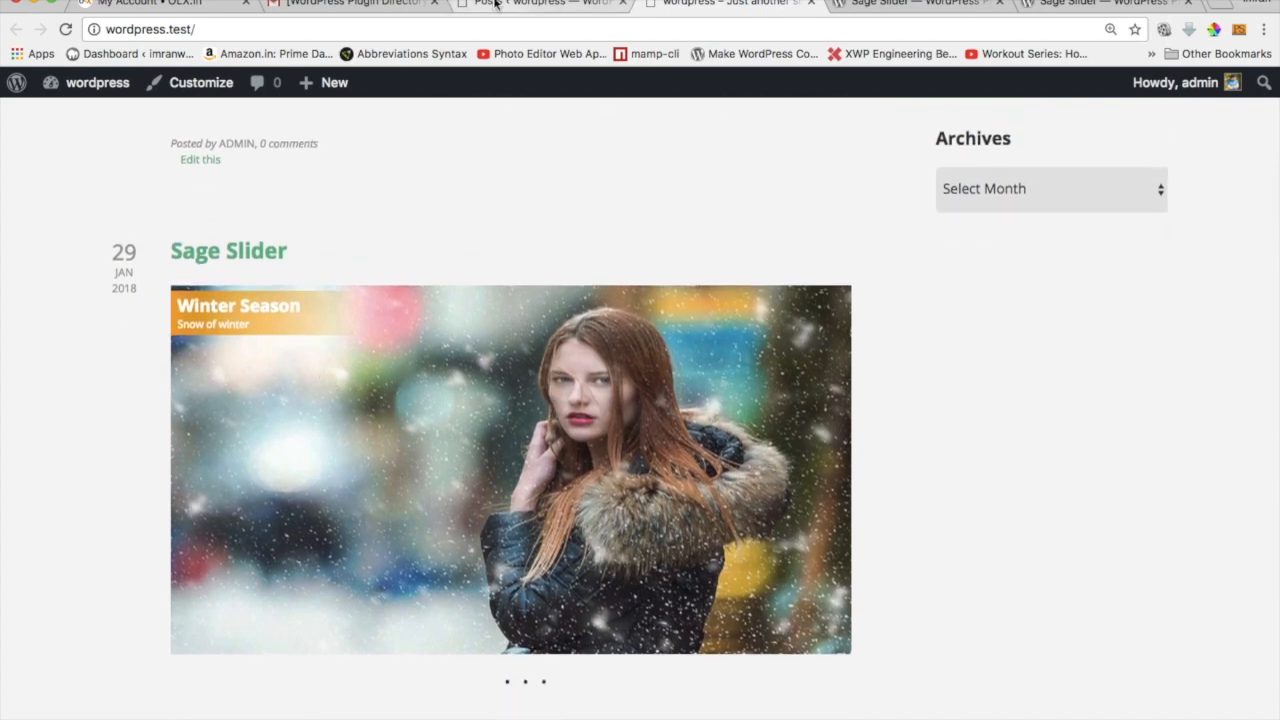
# - Create a new page titled "Slider Page" with the shortcode [sage_slider] as its content and publish it
pyautogui.click(495, 4)
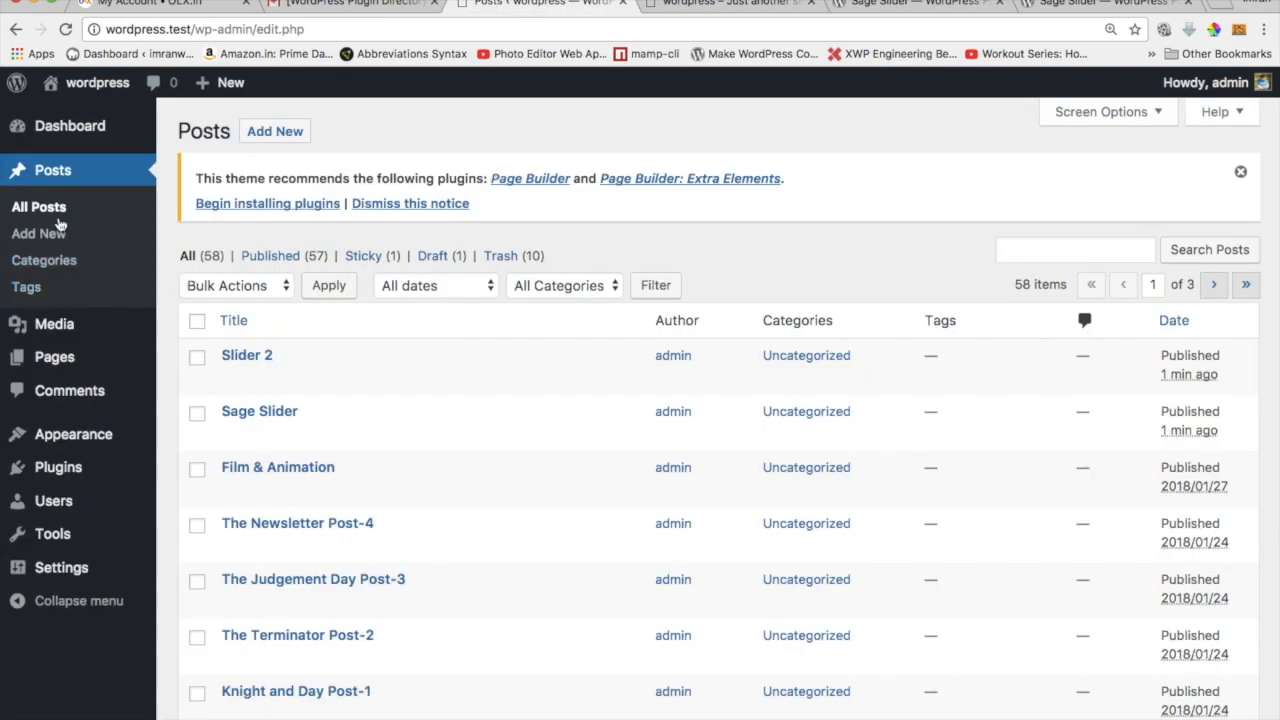
pyautogui.moveTo(60, 357)
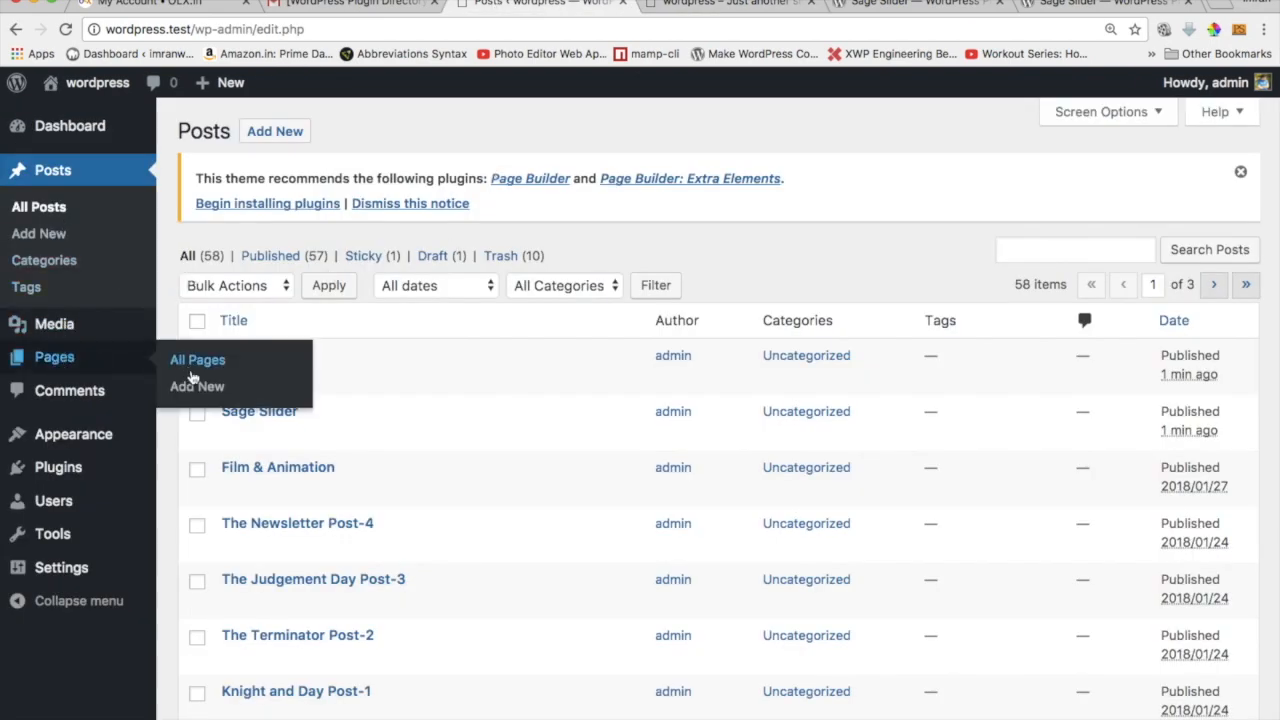
pyautogui.click(196, 387)
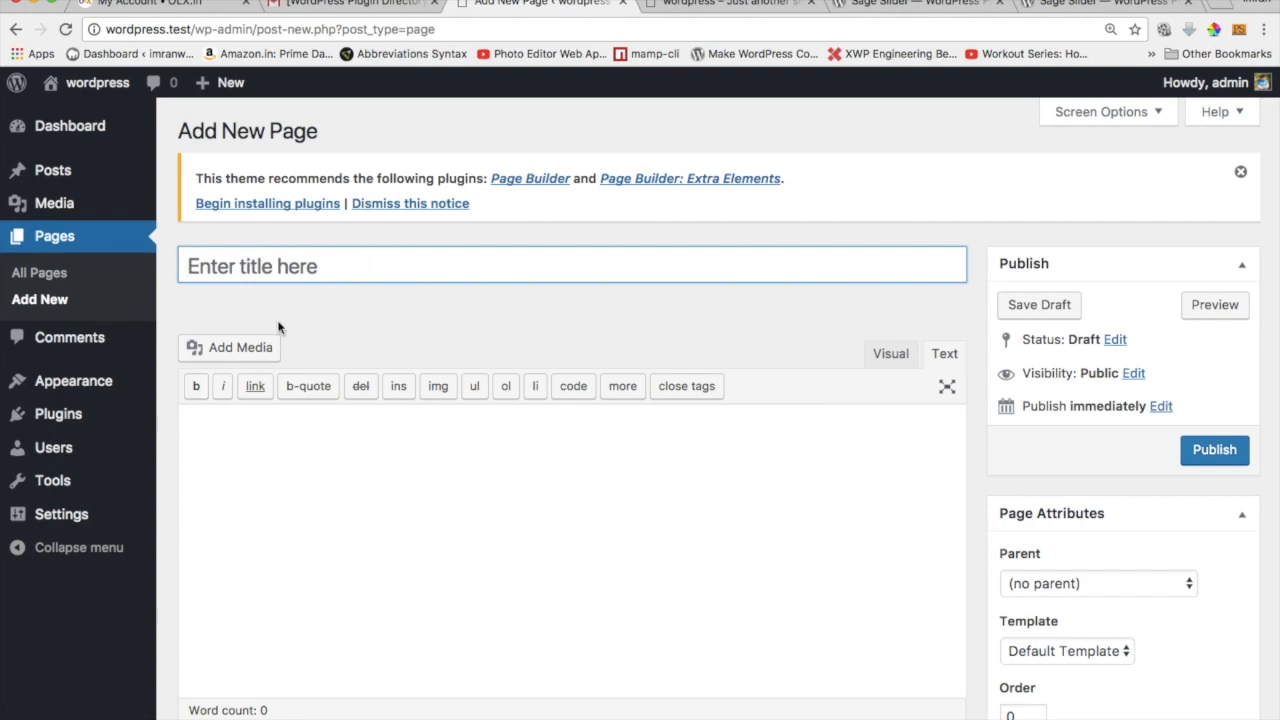
pyautogui.write('Slider Page')
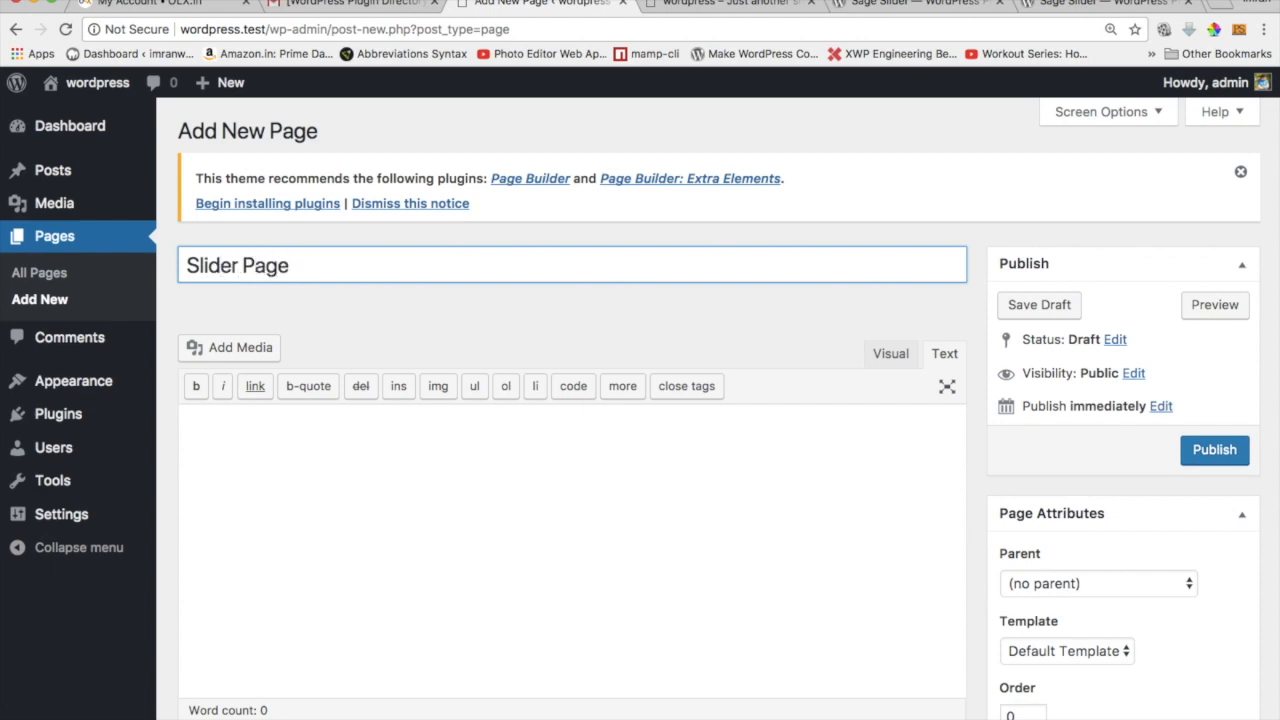
pyautogui.click(325, 442)
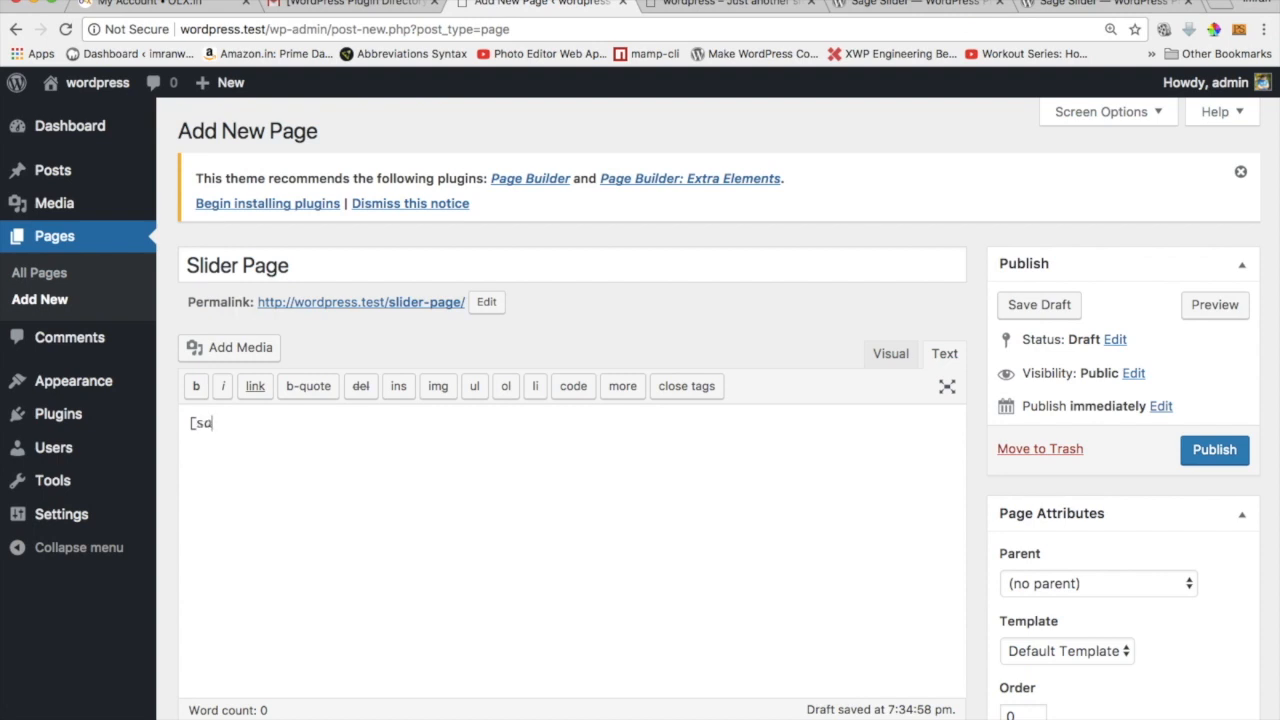
pyautogui.write('[sage_si')
pyautogui.click(1214, 449)
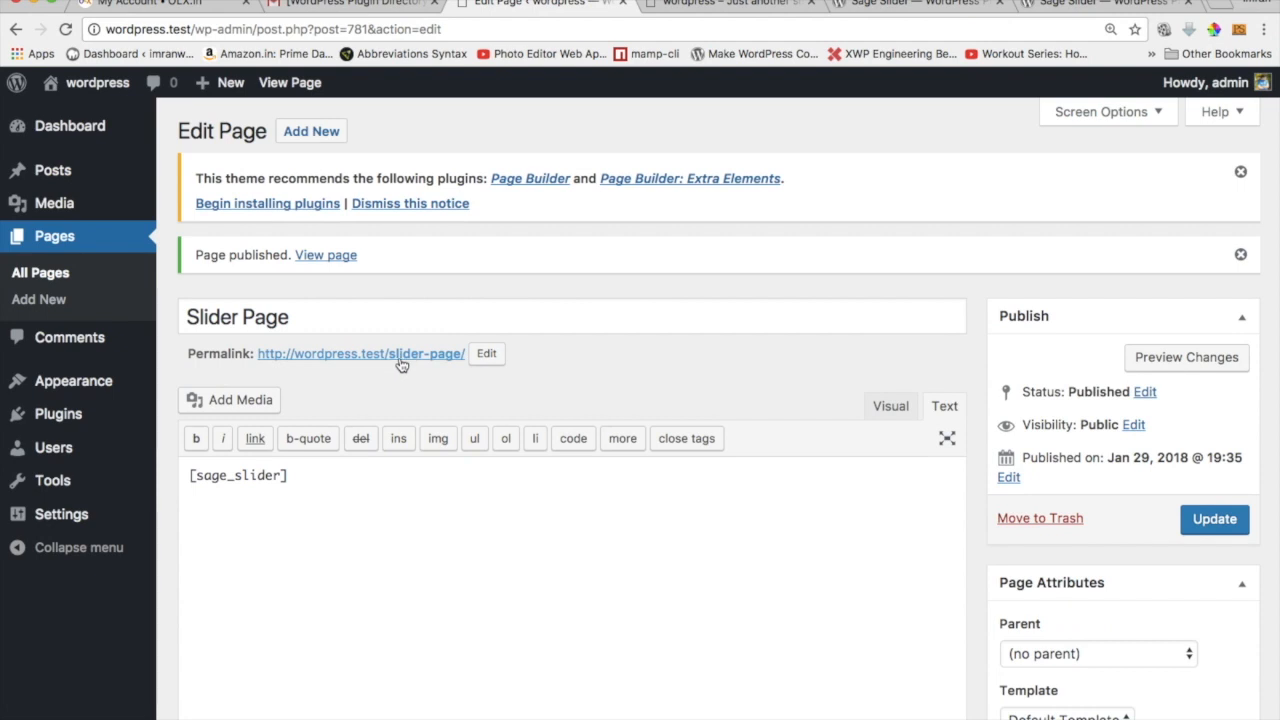
# - View the published Slider Page on the site through its permalink and examine its slider
pyautogui.click(399, 356)
pyautogui.scroll(-3, 536, 415)
pyautogui.scroll(3, 536, 415)
pyautogui.scroll(-3, 536, 415)
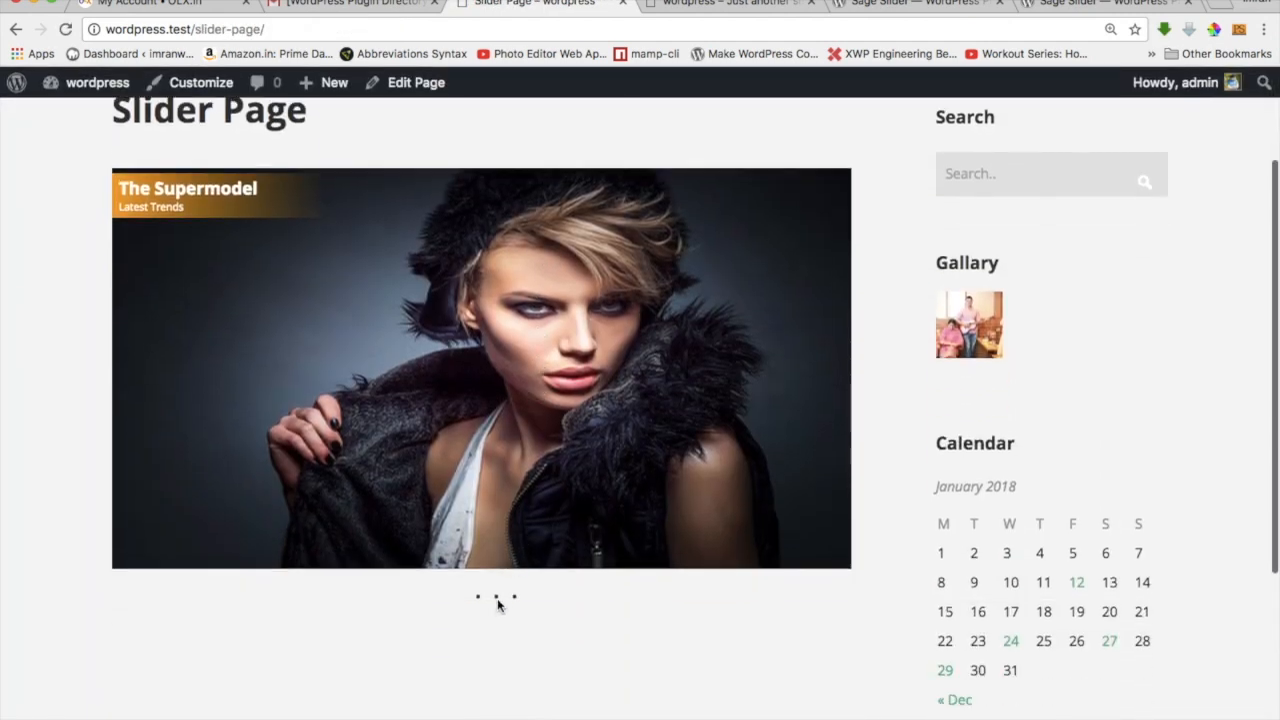
pyautogui.scroll(3, 624, 335)
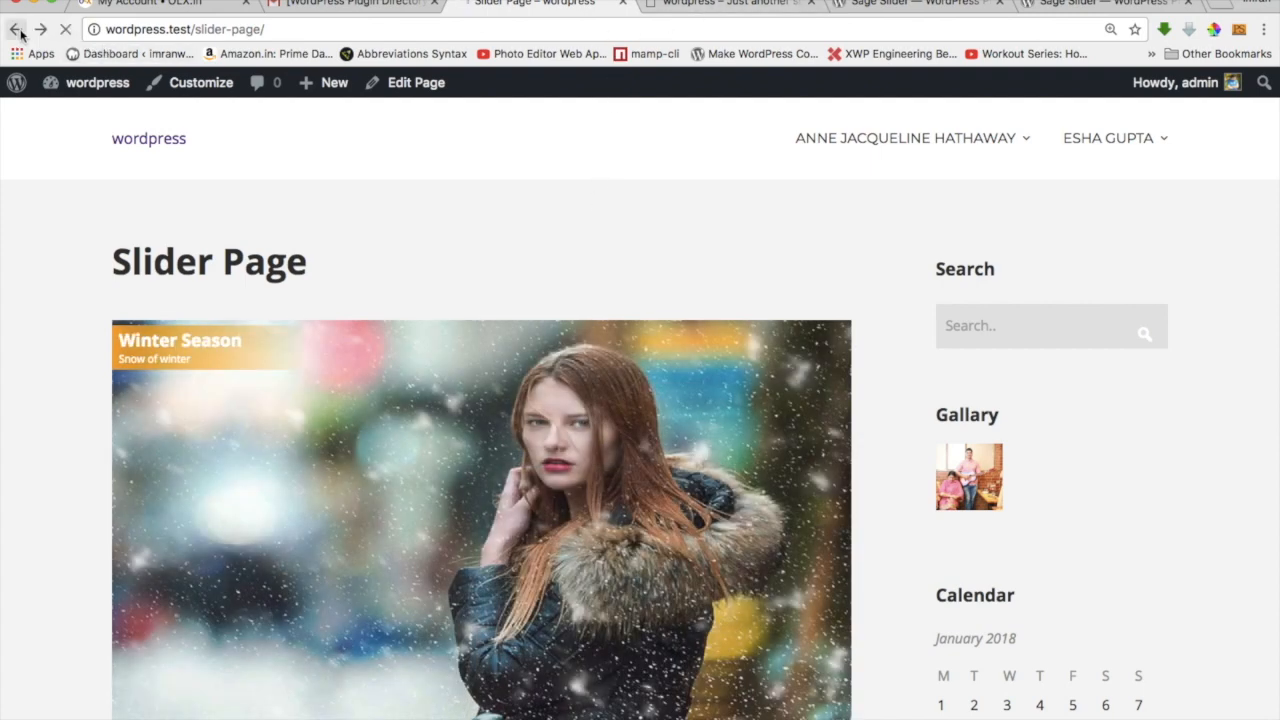
# - Open the site's widget management page and add a Text widget to the Sidebar area below the Search widget
pyautogui.click(17, 31)
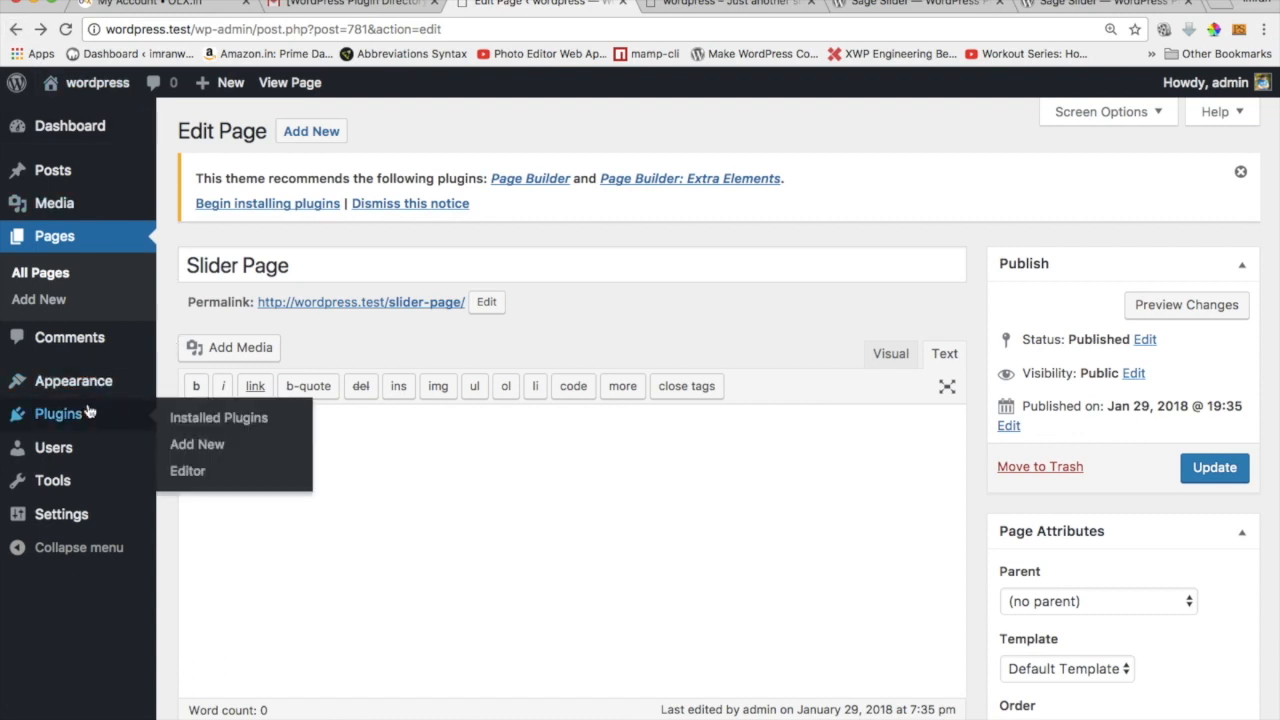
pyautogui.moveTo(83, 390)
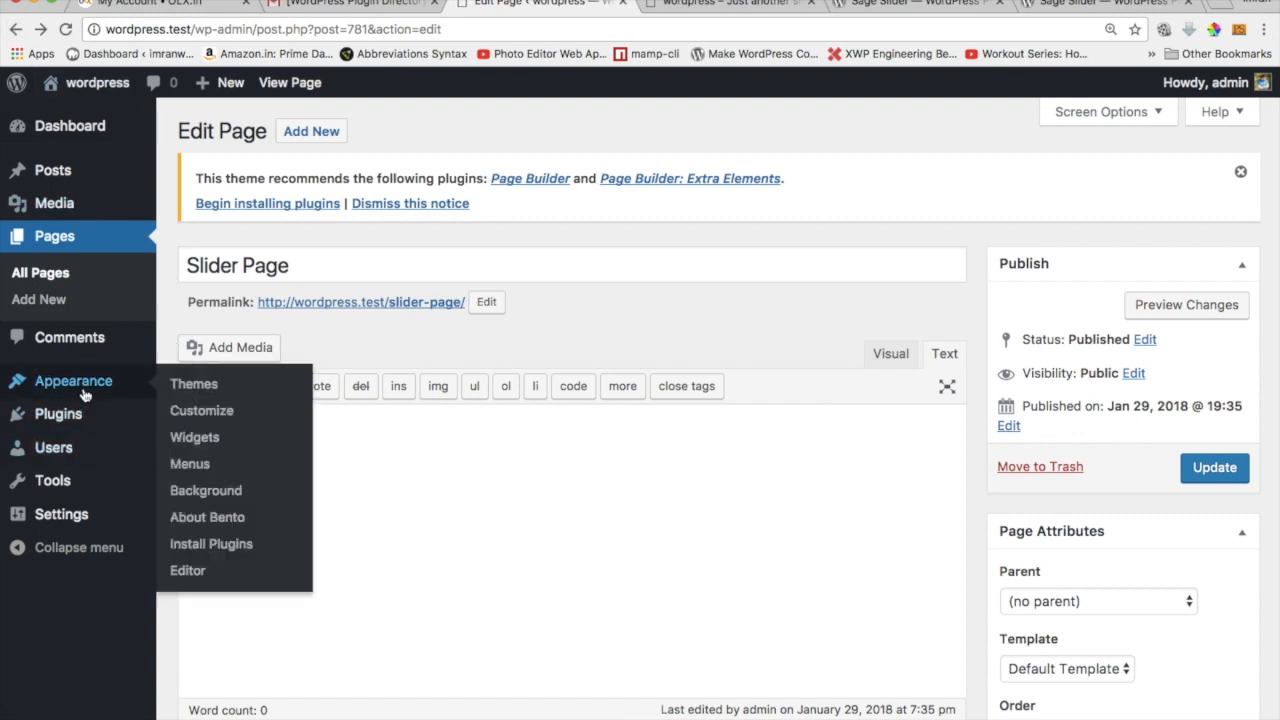
pyautogui.click(196, 440)
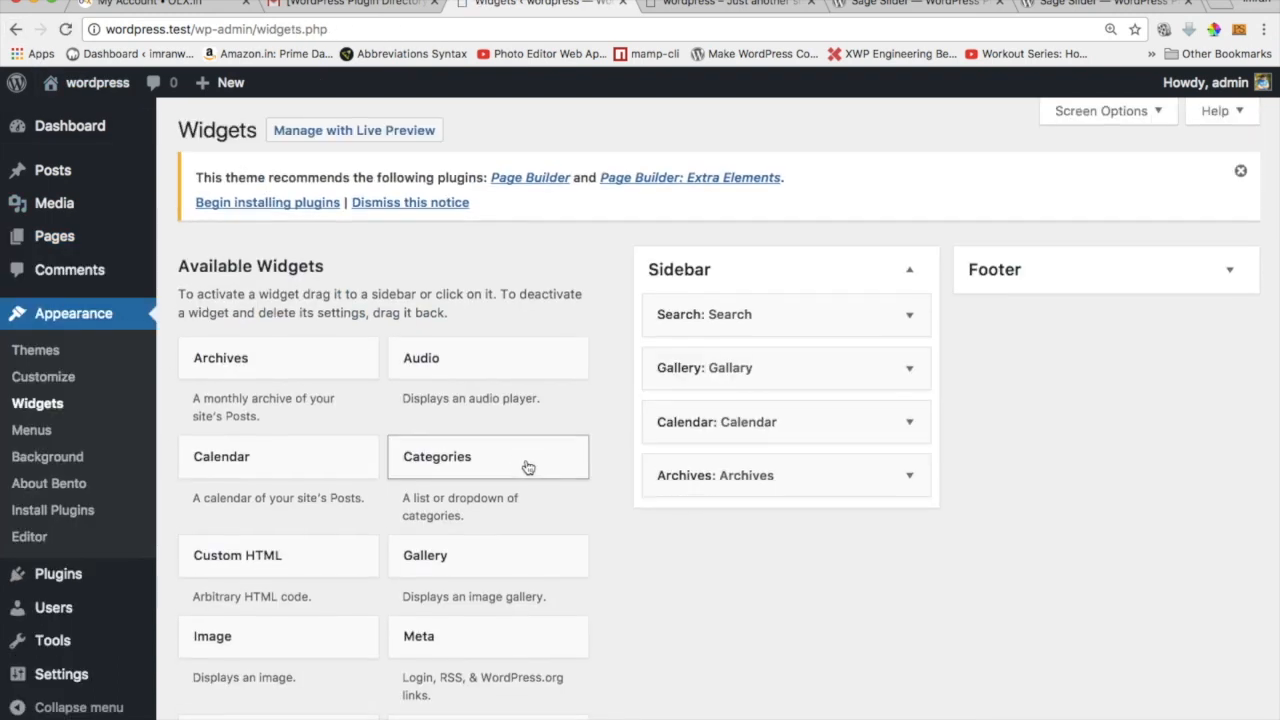
pyautogui.scroll(-4, 528, 467)
pyautogui.scroll(-5, 528, 467)
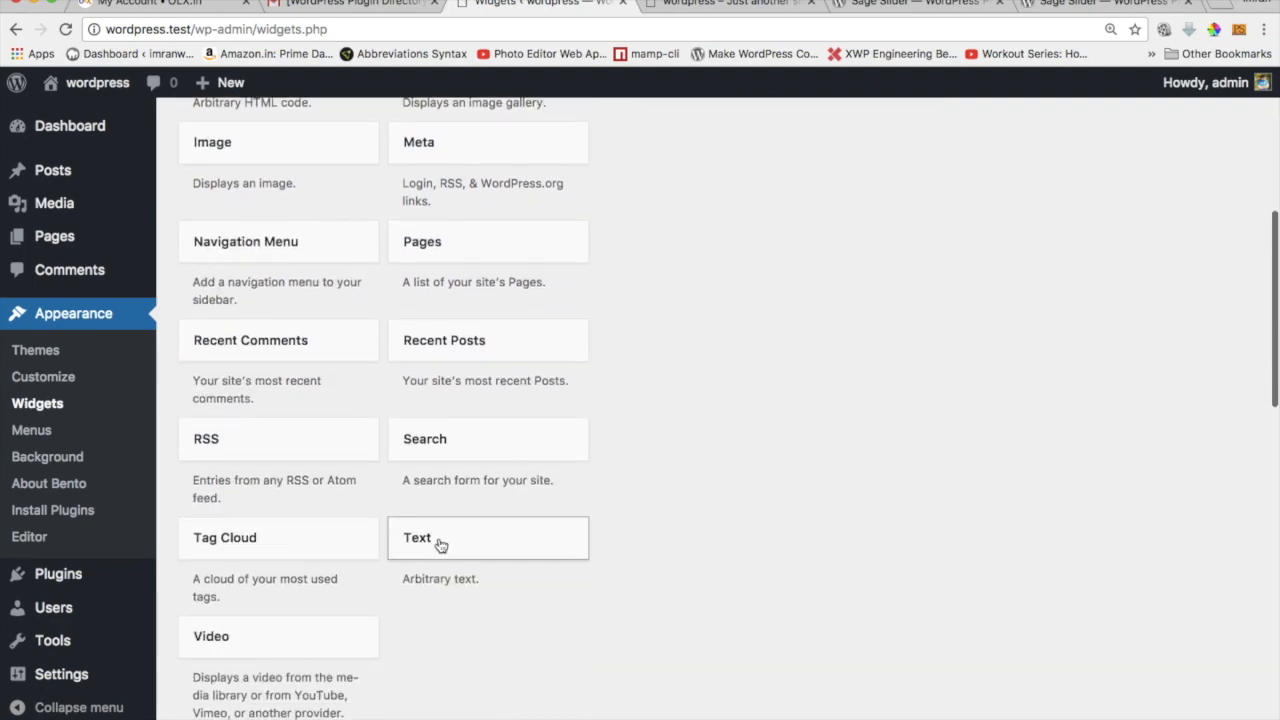
pyautogui.moveTo(449, 517); pyautogui.dragTo(714, 260)
# - Title the new text widget "Slider Widget", enter the shortcode [sage_slider] as its content and save it
pyautogui.click(591, 375)
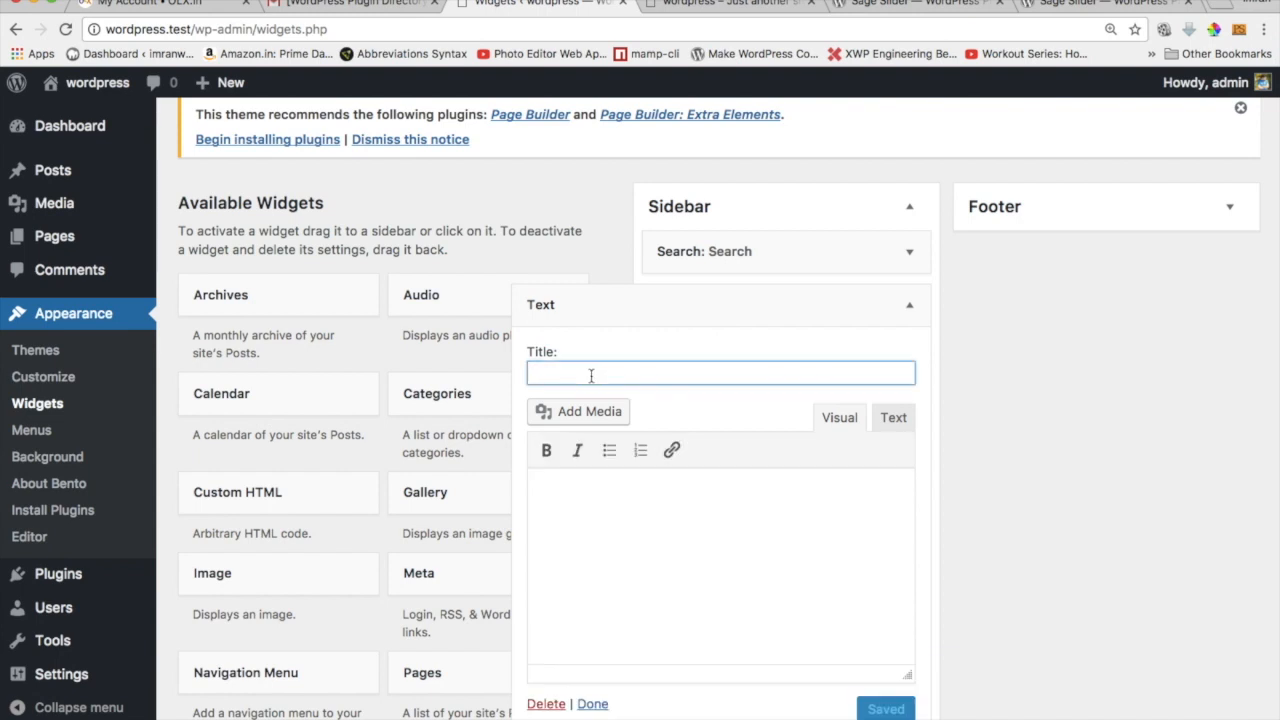
pyautogui.write('Slider Widget')
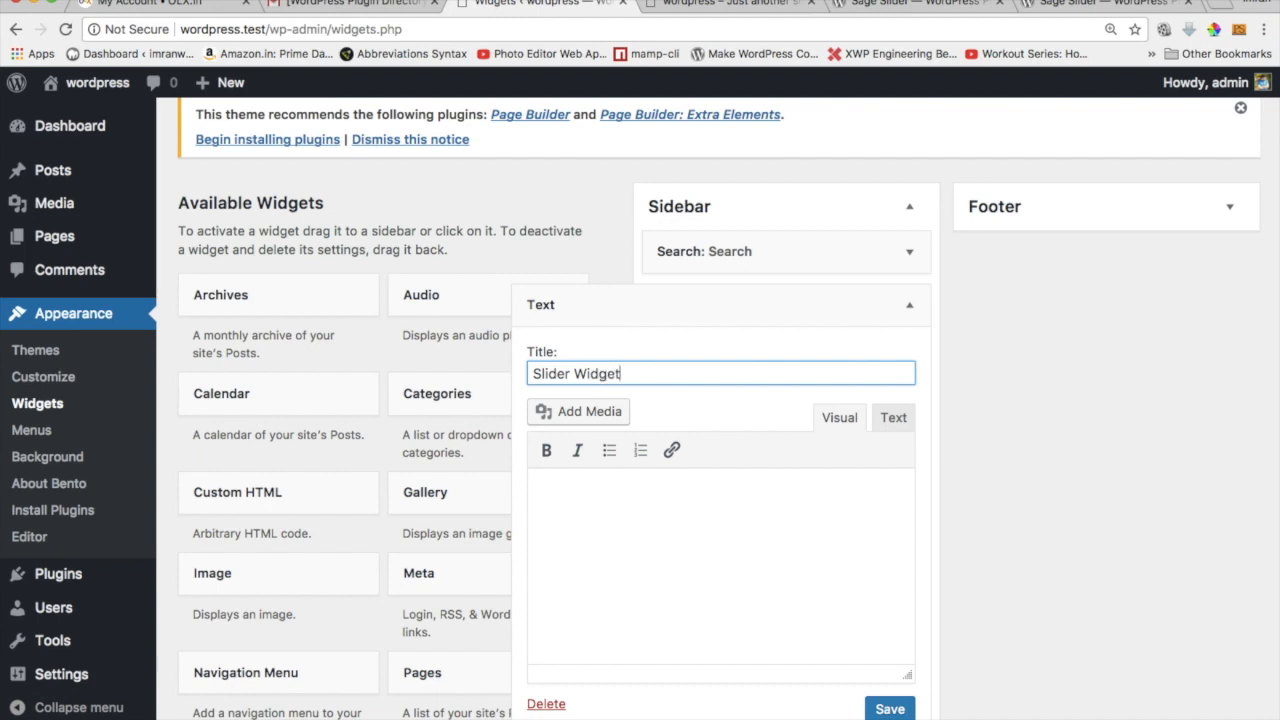
pyautogui.click(592, 552)
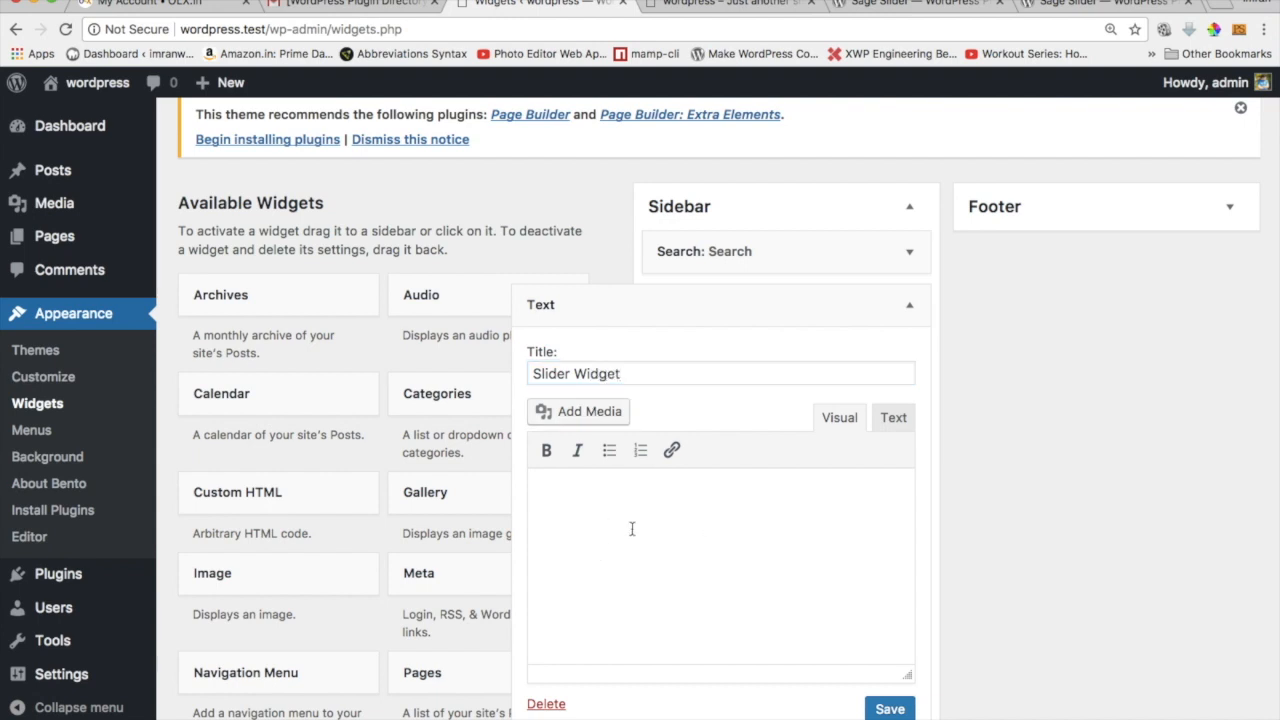
pyautogui.write('[sage_slider')
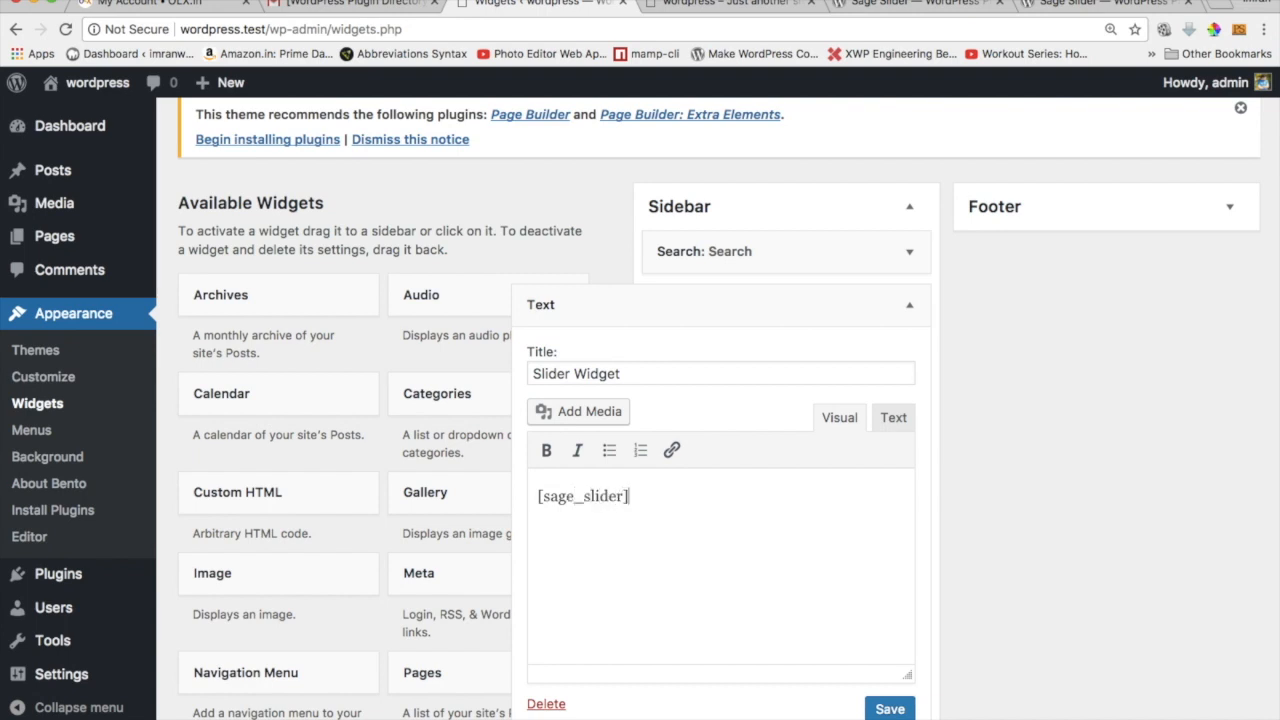
pyautogui.click(889, 708)
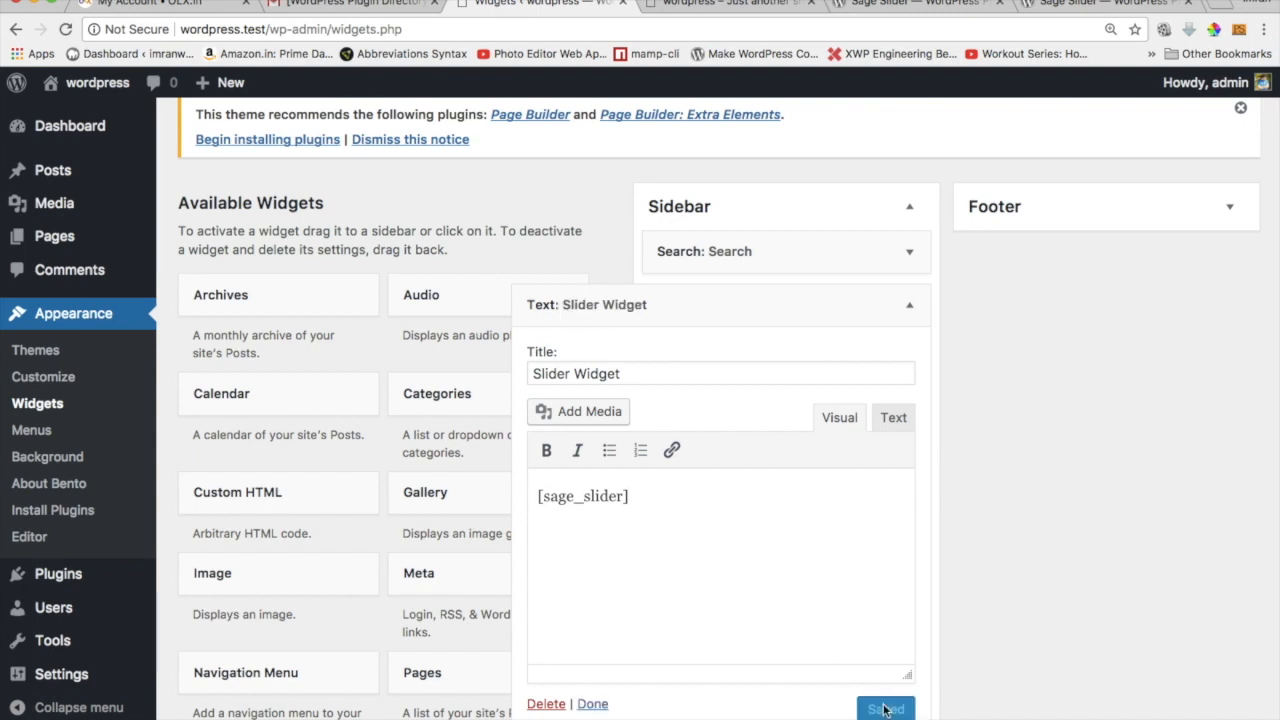
# - Reload the site's front end and examine the slider in the sidebar's Slider Widget
pyautogui.click(704, 6)
pyautogui.scroll(10, 1103, 249)
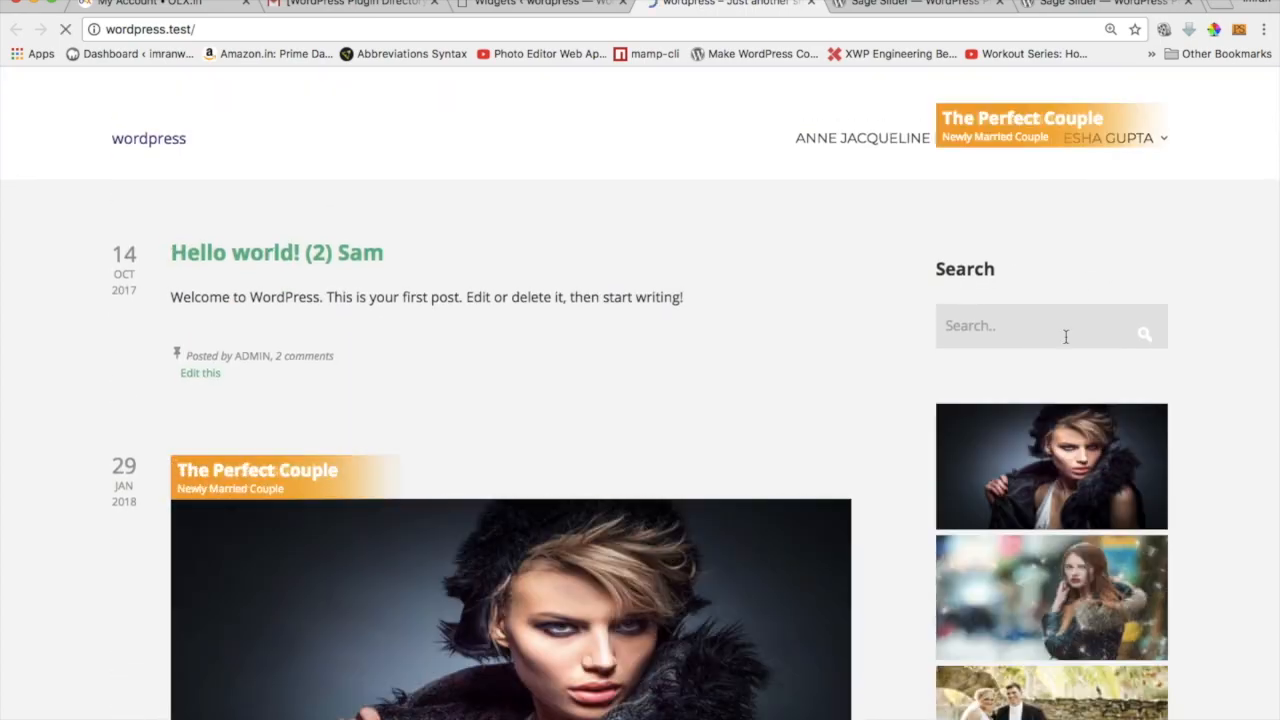
pyautogui.scroll(-1, 1078, 440)
pyautogui.scroll(-3, 1078, 440)
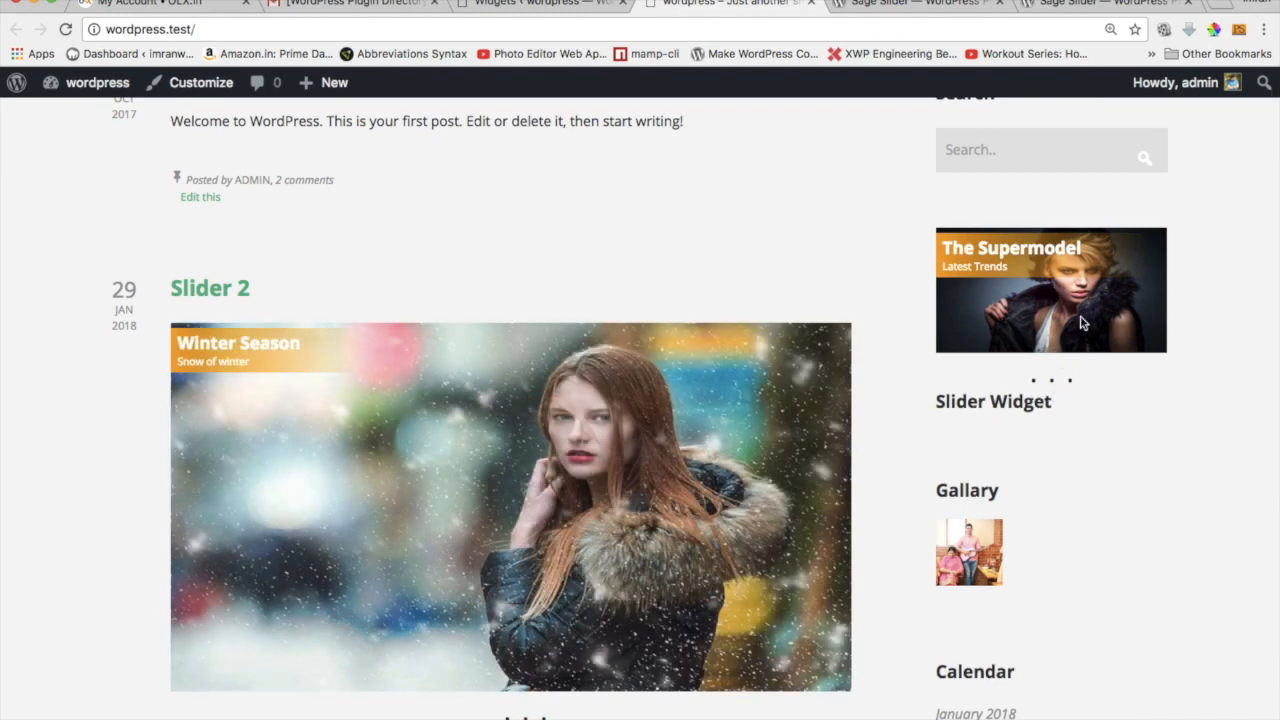
pyautogui.scroll(4, 1072, 320)
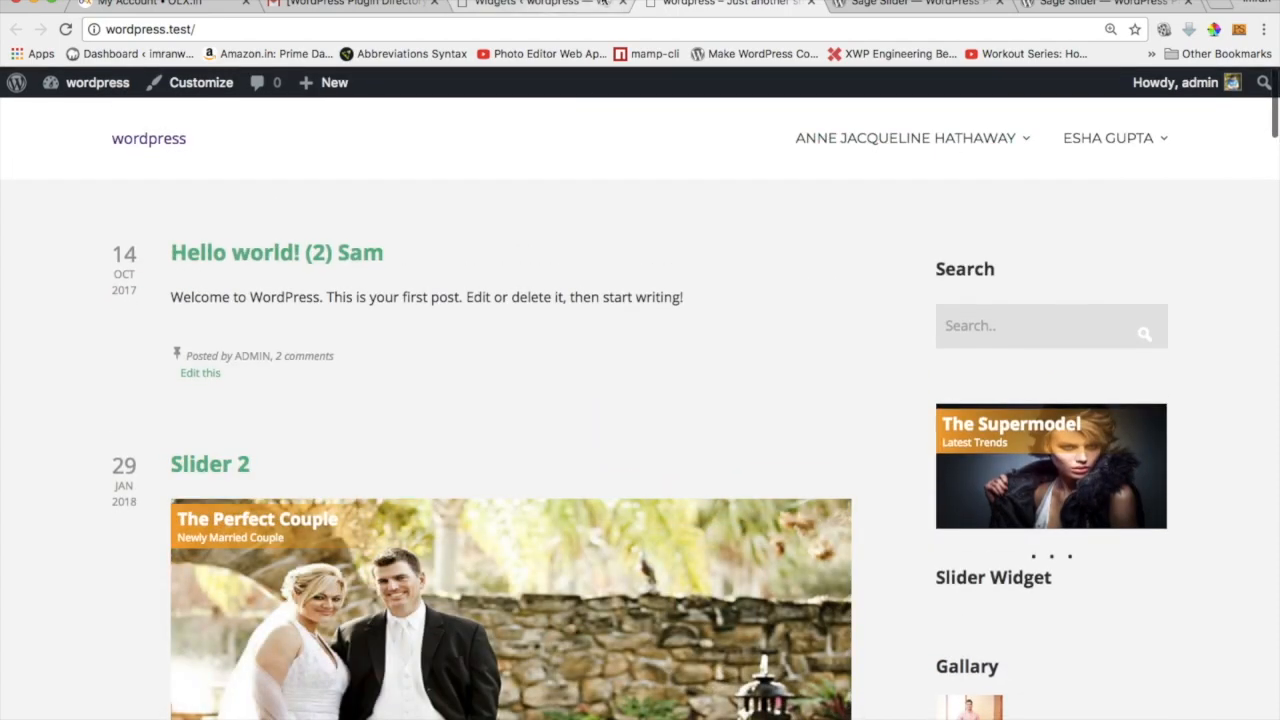
# - Return to the Sage Slider page on wordpress.org and read the FAQ answer about the shortcode not displaying on the front end
pyautogui.click(874, 5)
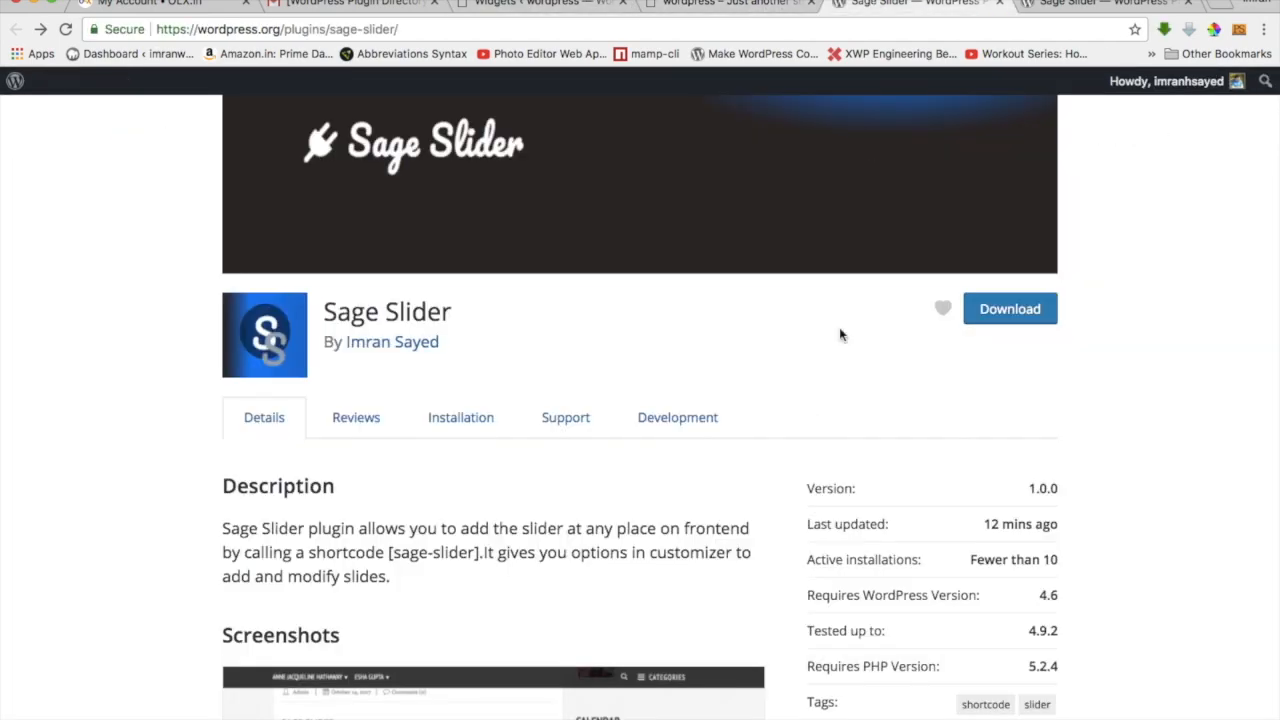
pyautogui.scroll(-2, 805, 417)
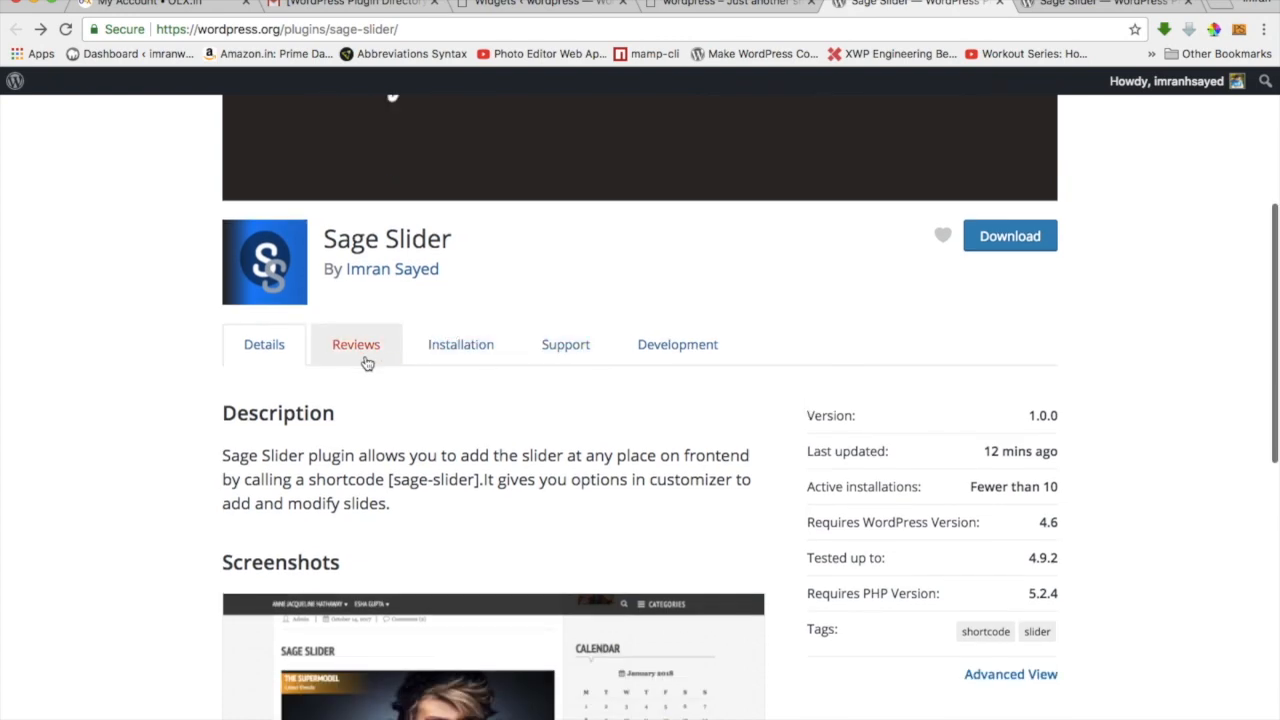
pyautogui.click(678, 8)
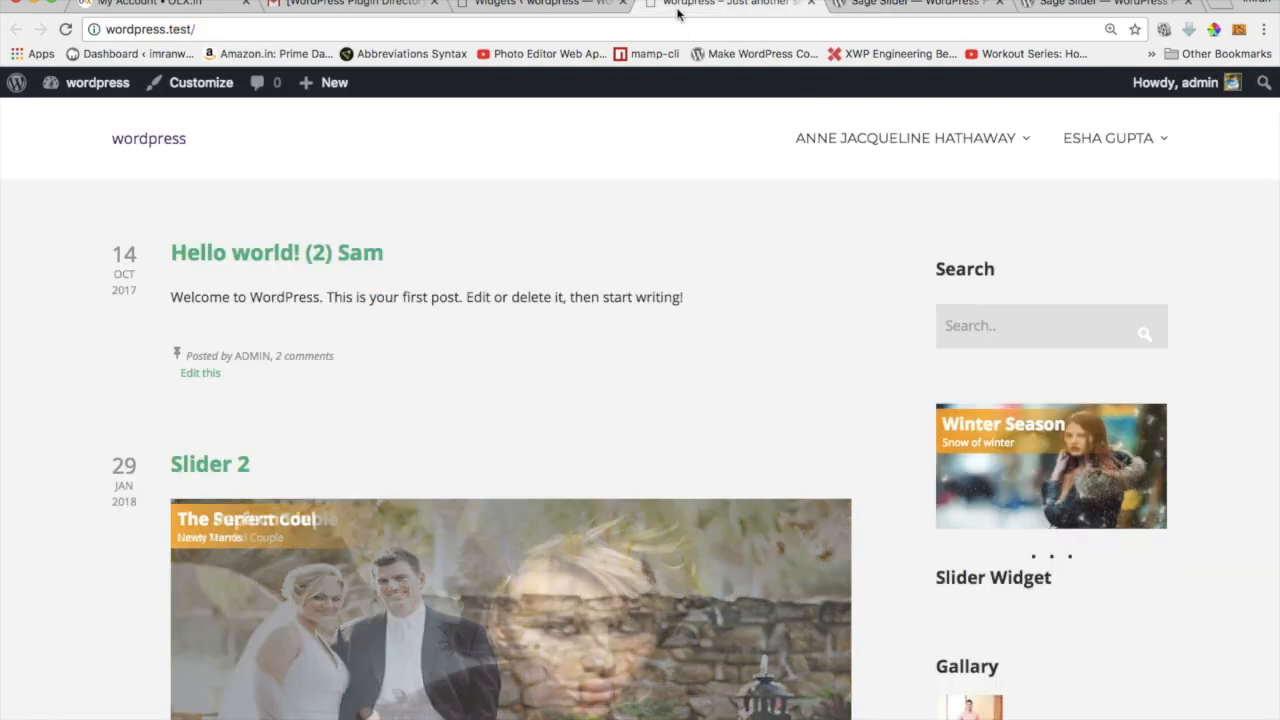
pyautogui.click(888, 8)
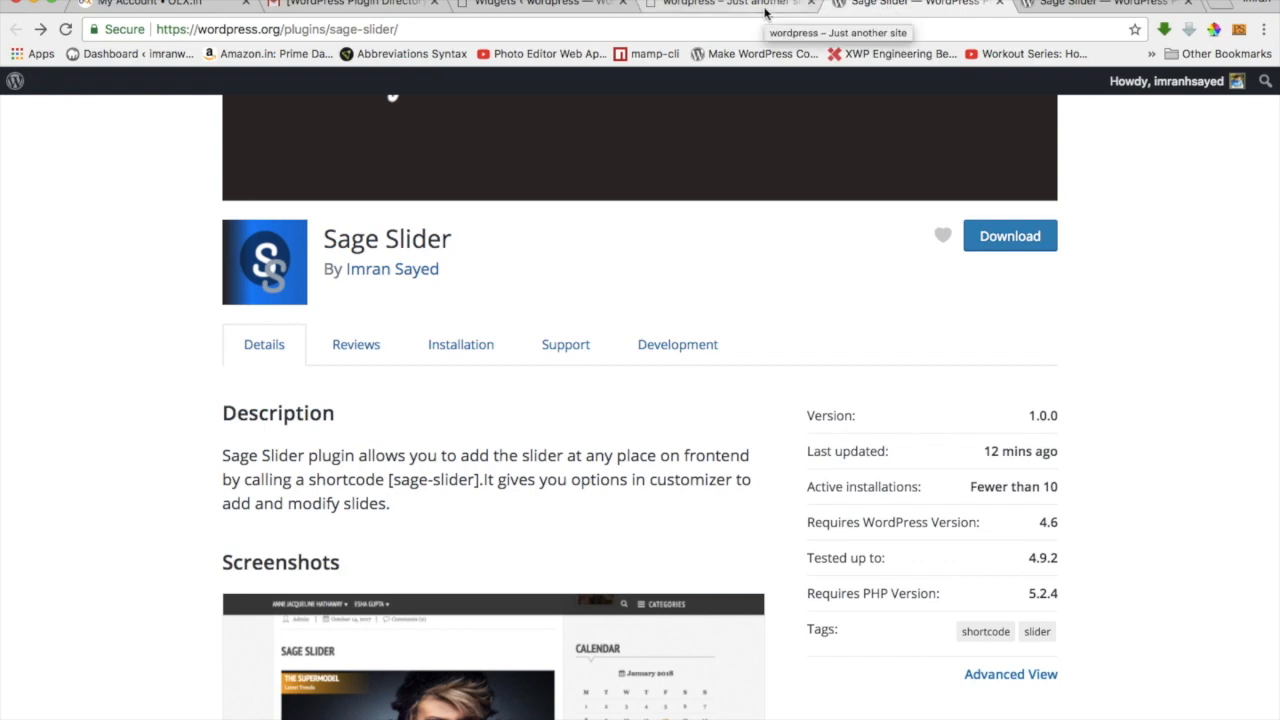
pyautogui.scroll(-10, 763, 369)
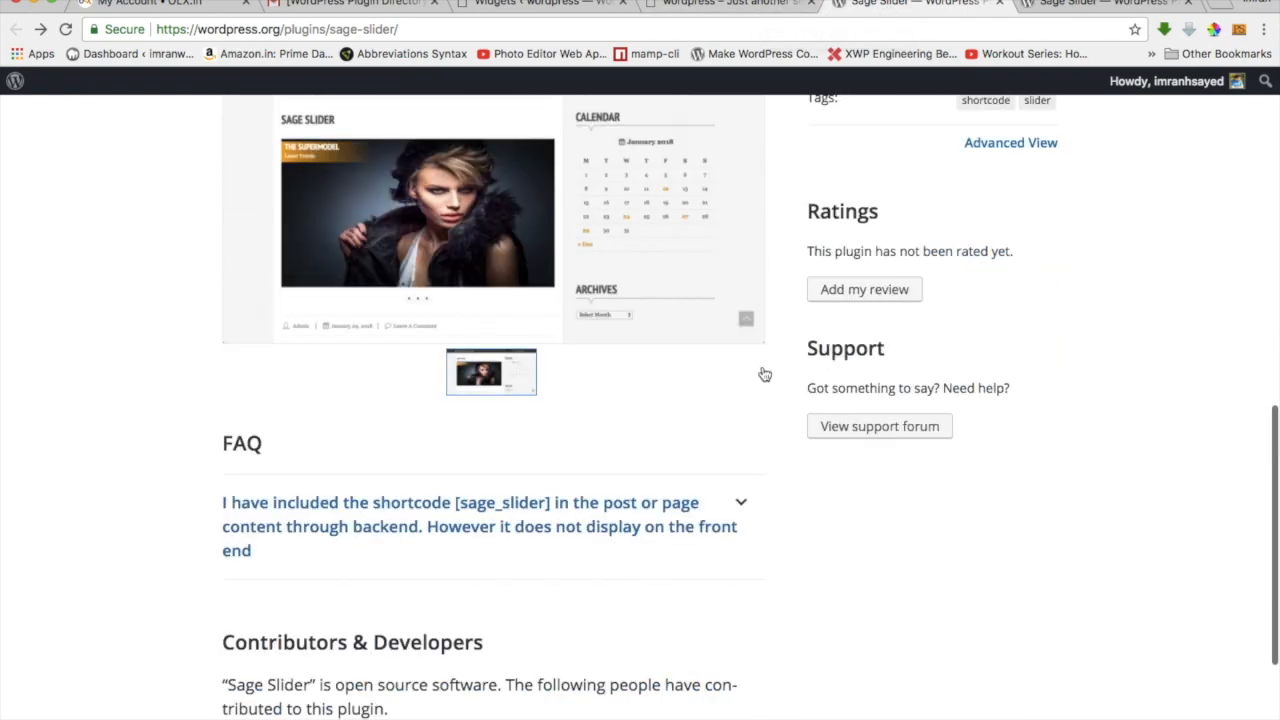
pyautogui.click(742, 452)
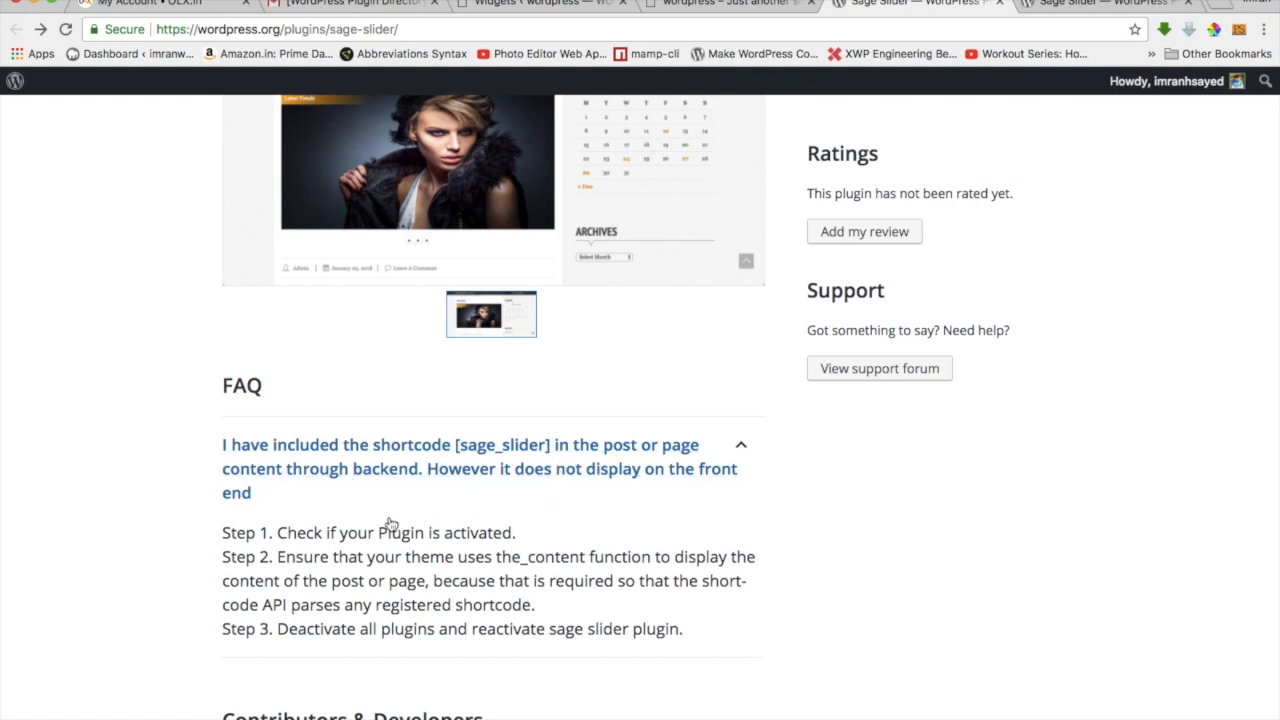
pyautogui.scroll(-1, 454, 519)
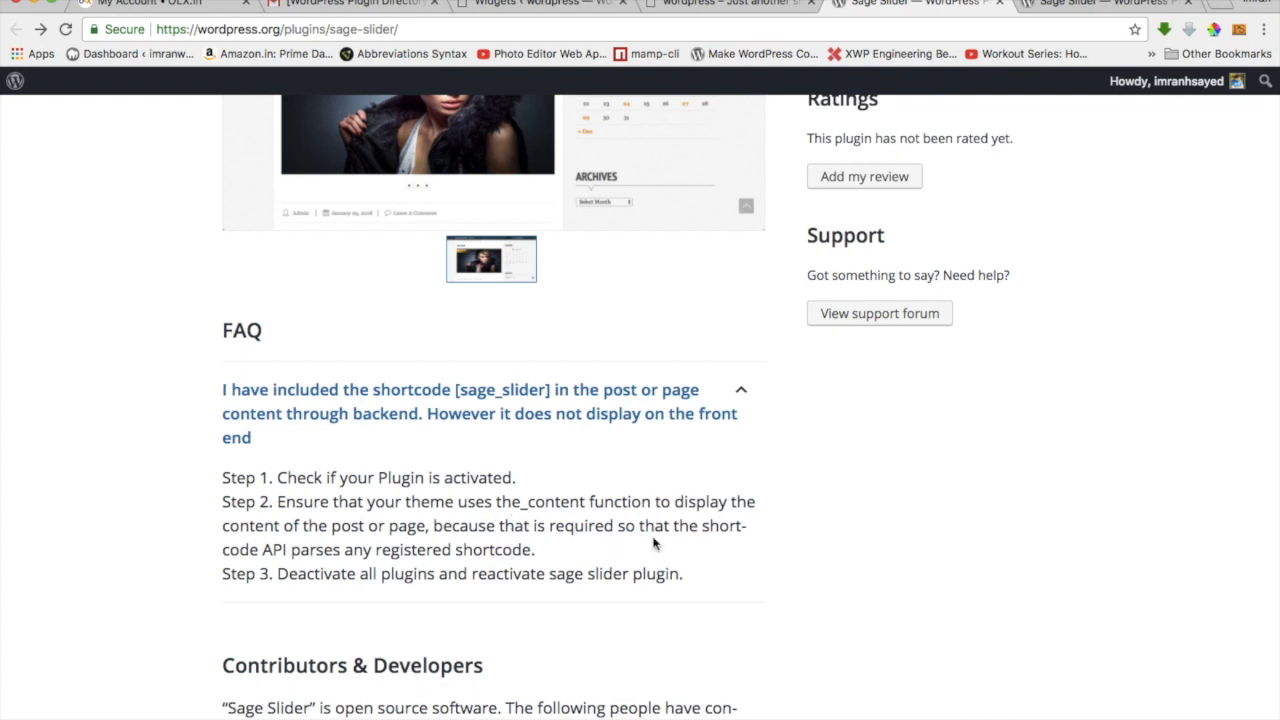
pyautogui.click(668, 0)
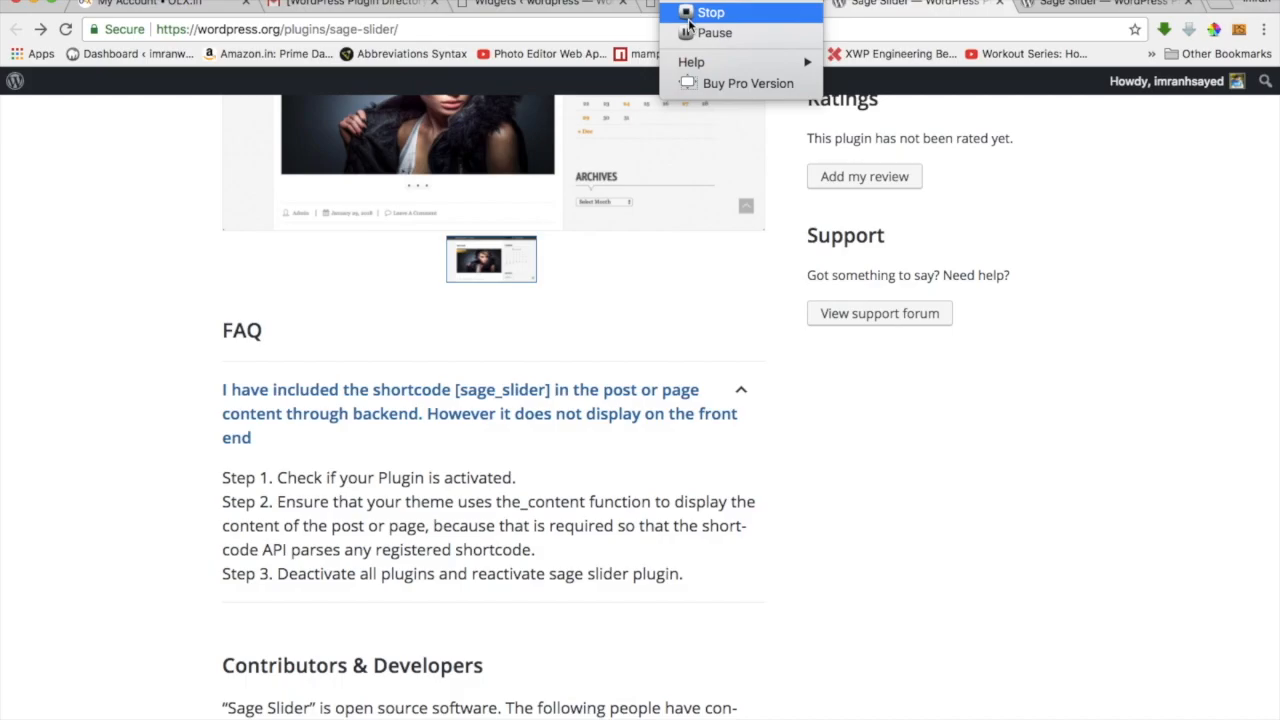
pyautogui.click(695, 11)
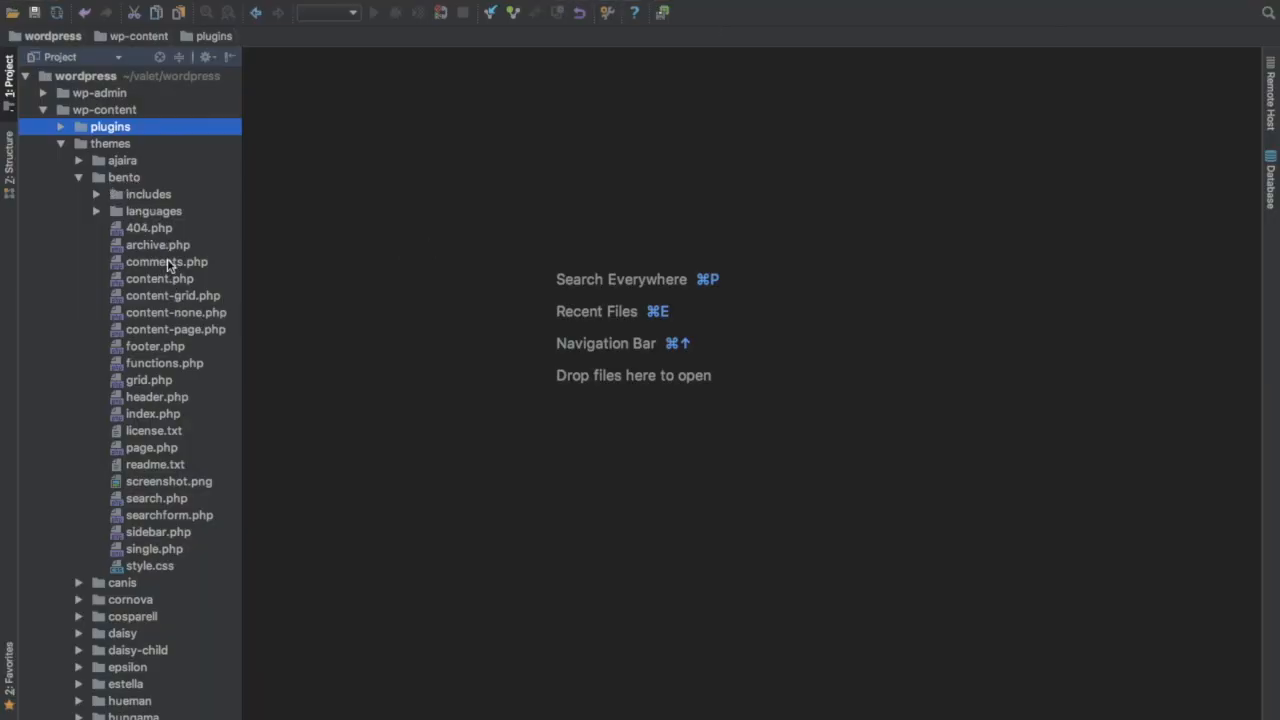
# - Switch to the code editor, open the bento theme's index.php and examine its post loop with the content template part
pyautogui.doubleClick(157, 413)
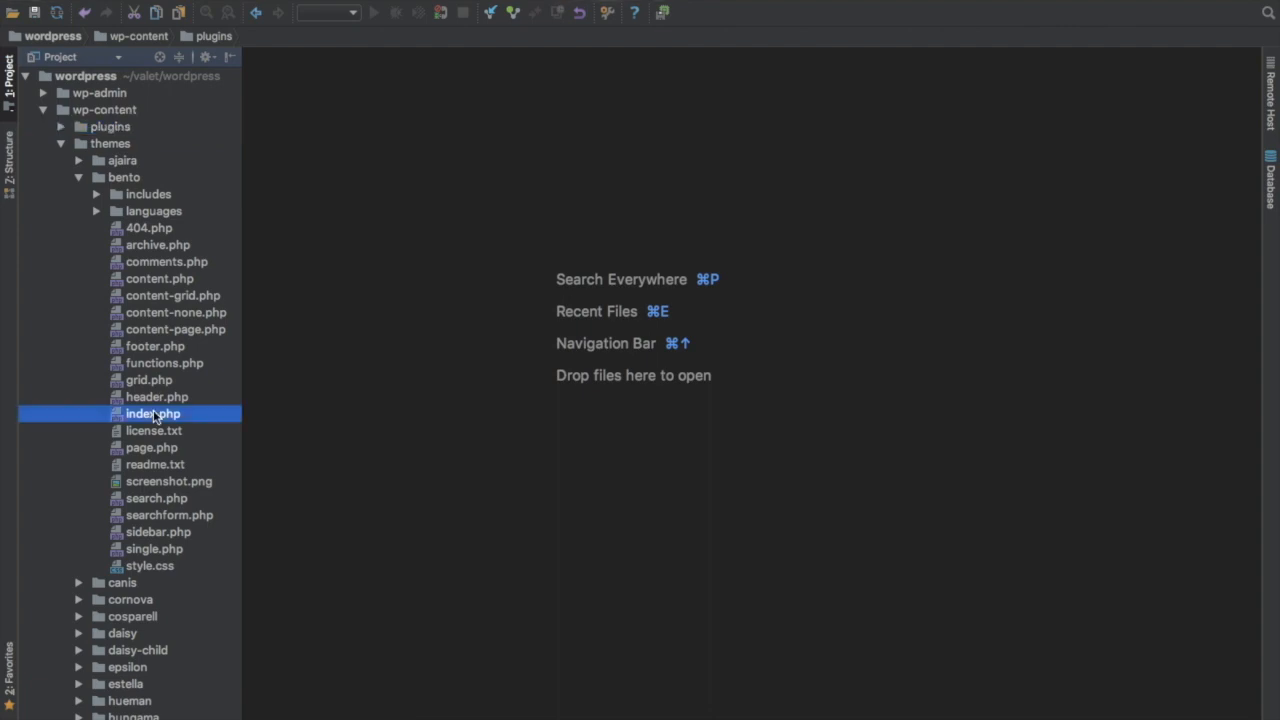
pyautogui.scroll(-1, 709, 438)
pyautogui.scroll(-4, 709, 438)
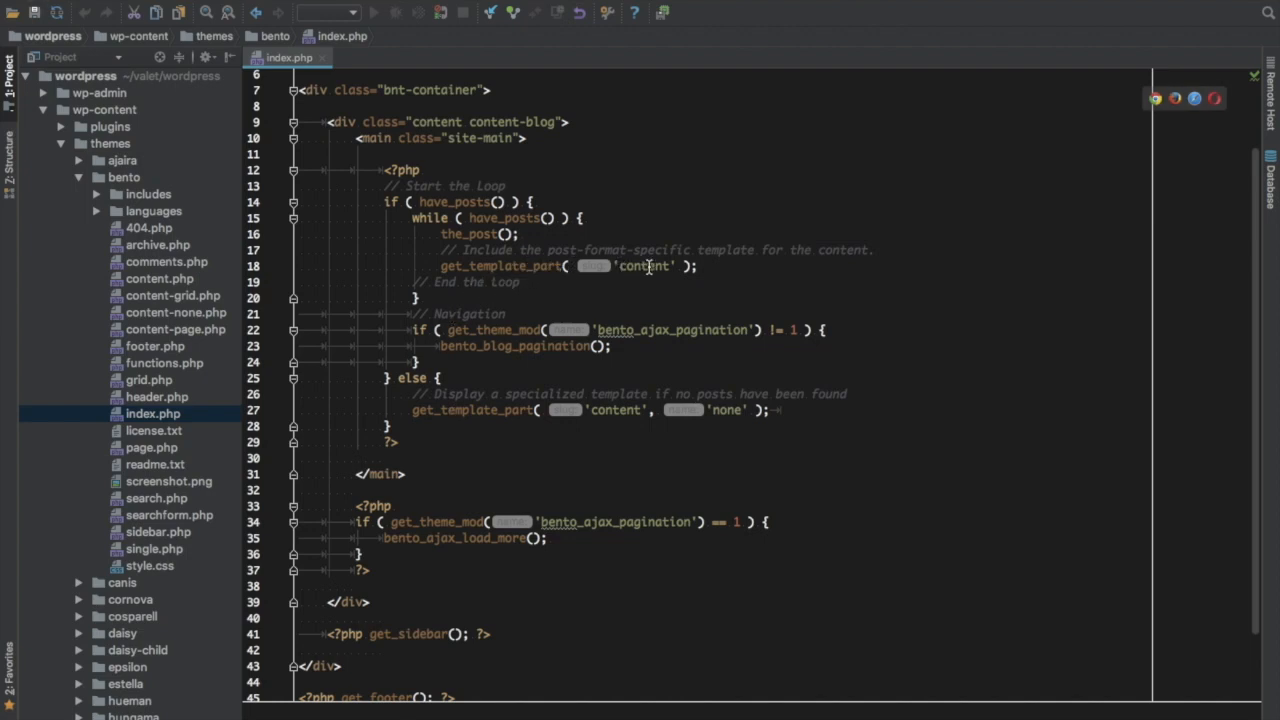
# - Open the bento theme's content.php, go to the definition of bento_post_content and examine its the_content call
pyautogui.doubleClick(163, 280)
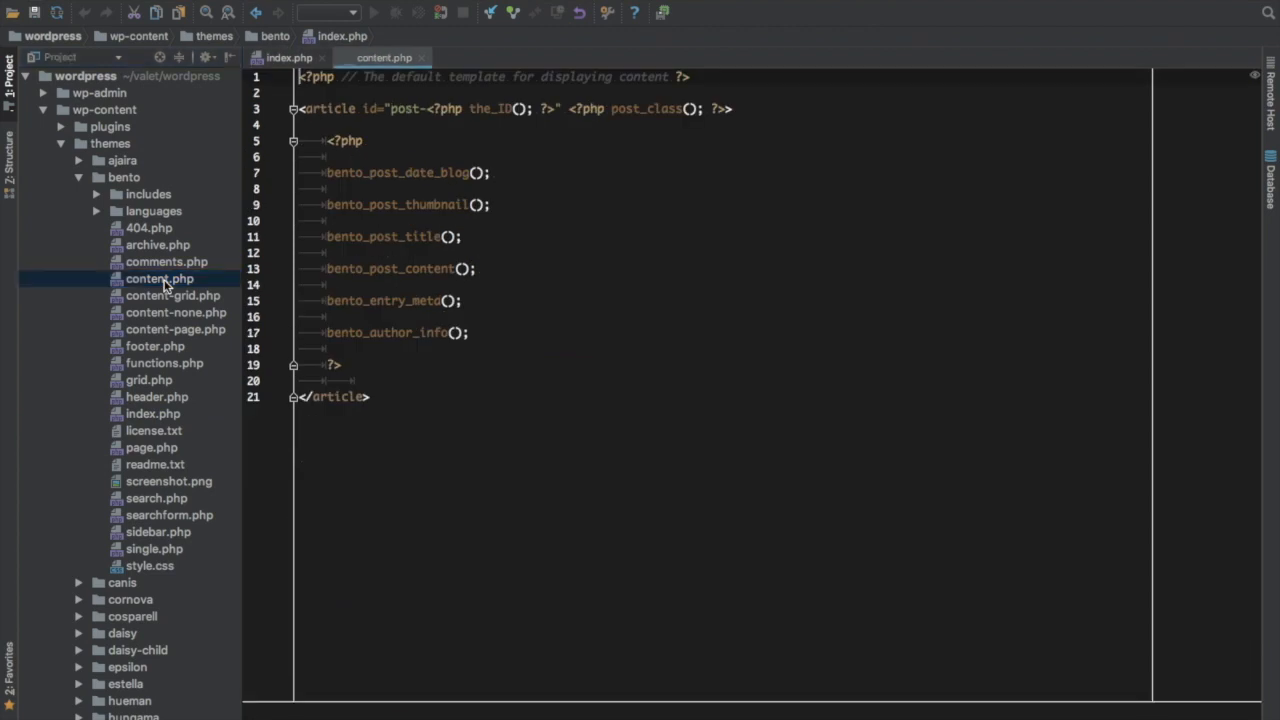
pyautogui.click(411, 272)
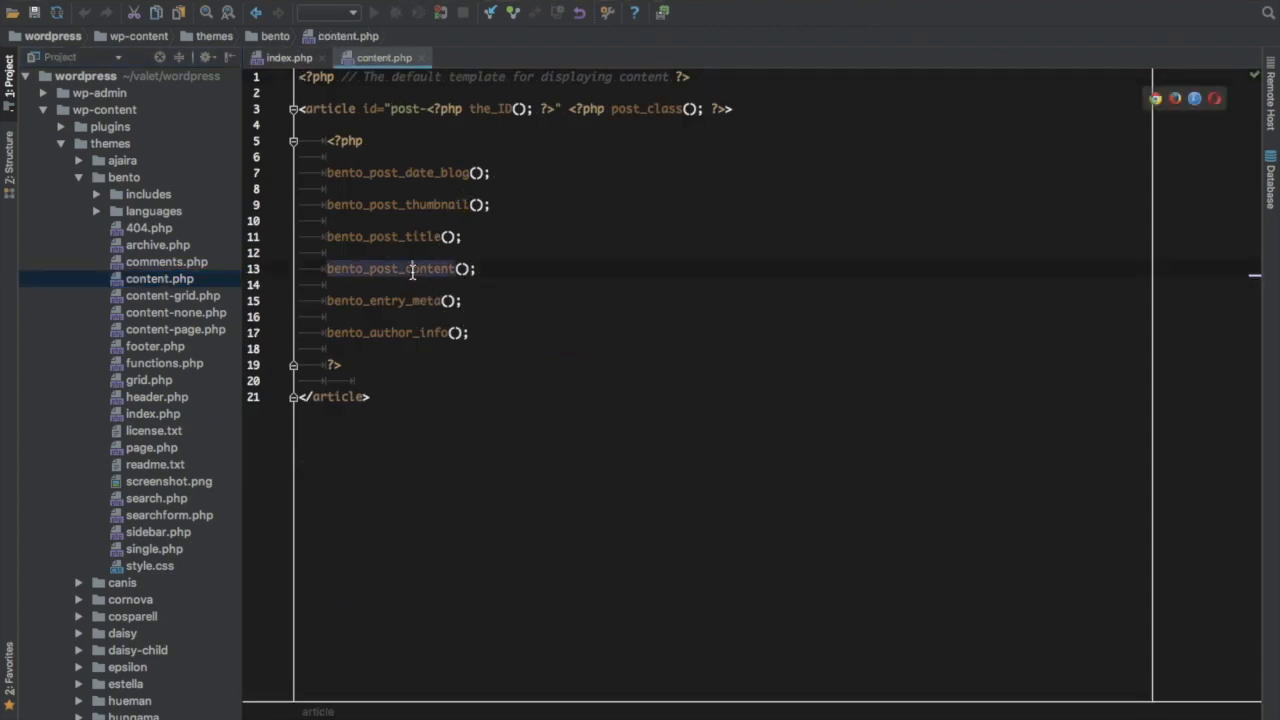
pyautogui.keyDown('super'); pyautogui.click(411, 272); pyautogui.keyUp('super')
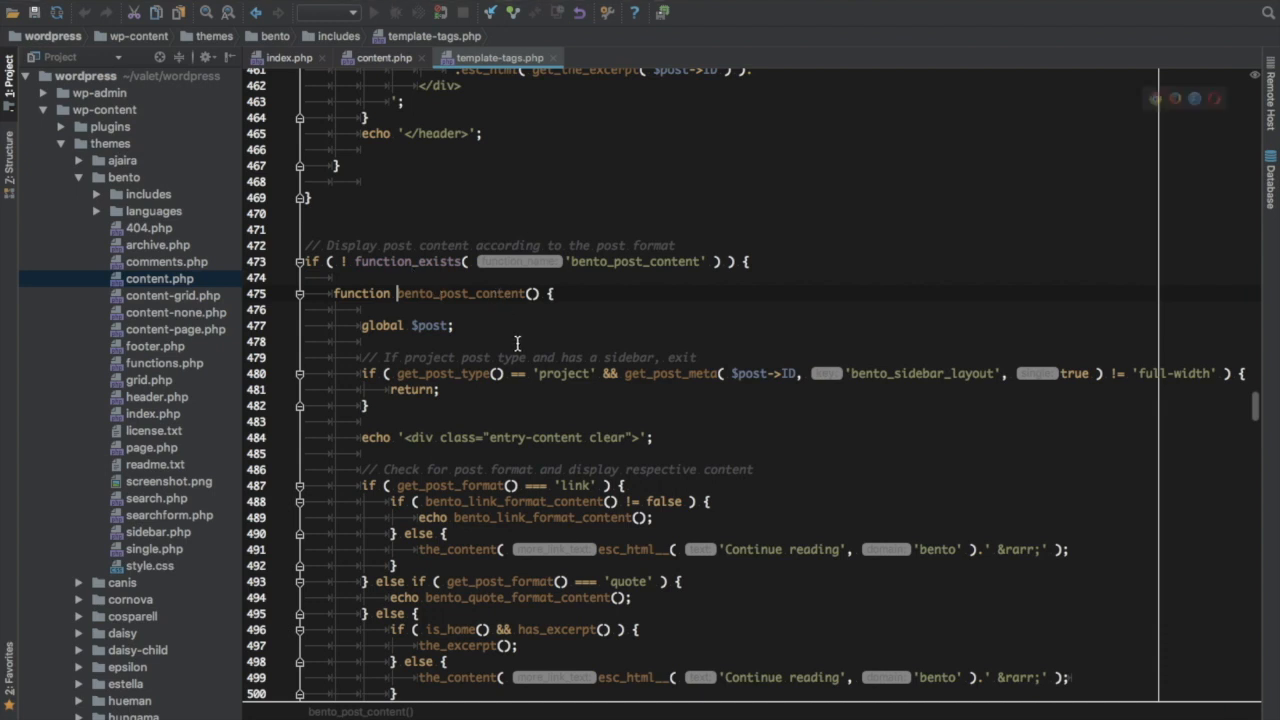
pyautogui.scroll(-3, 524, 355)
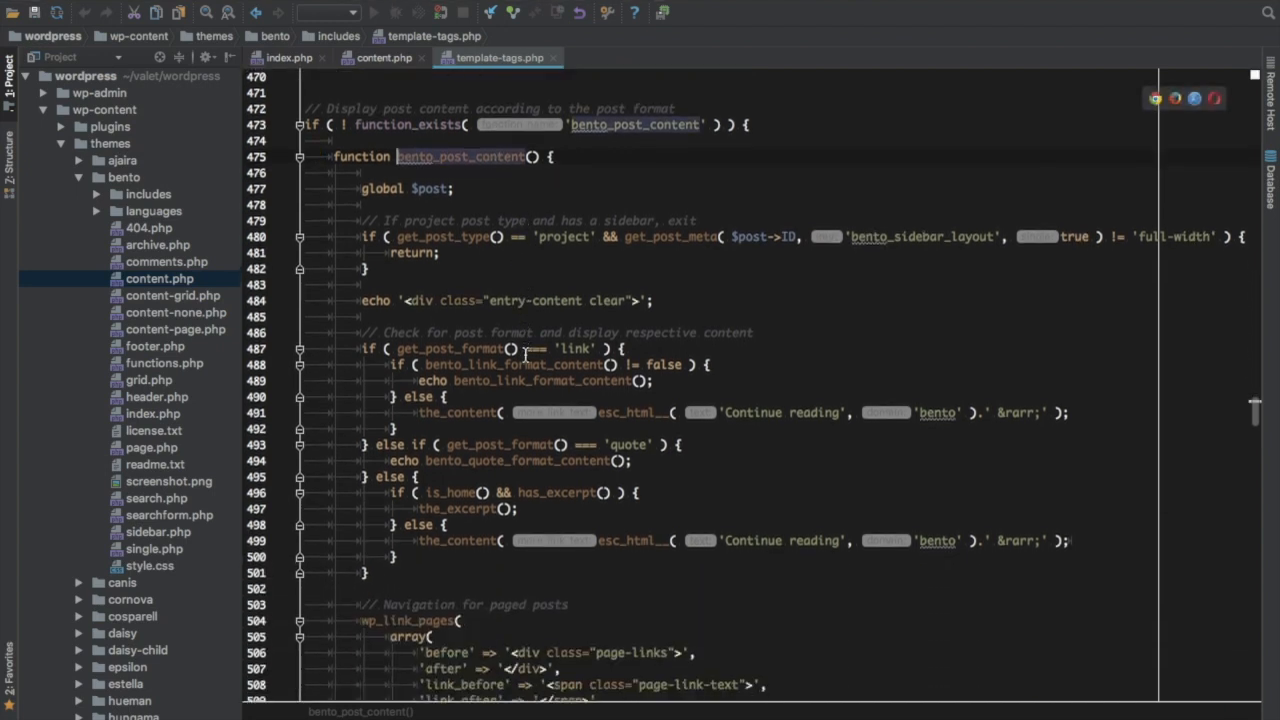
pyautogui.click(490, 541)
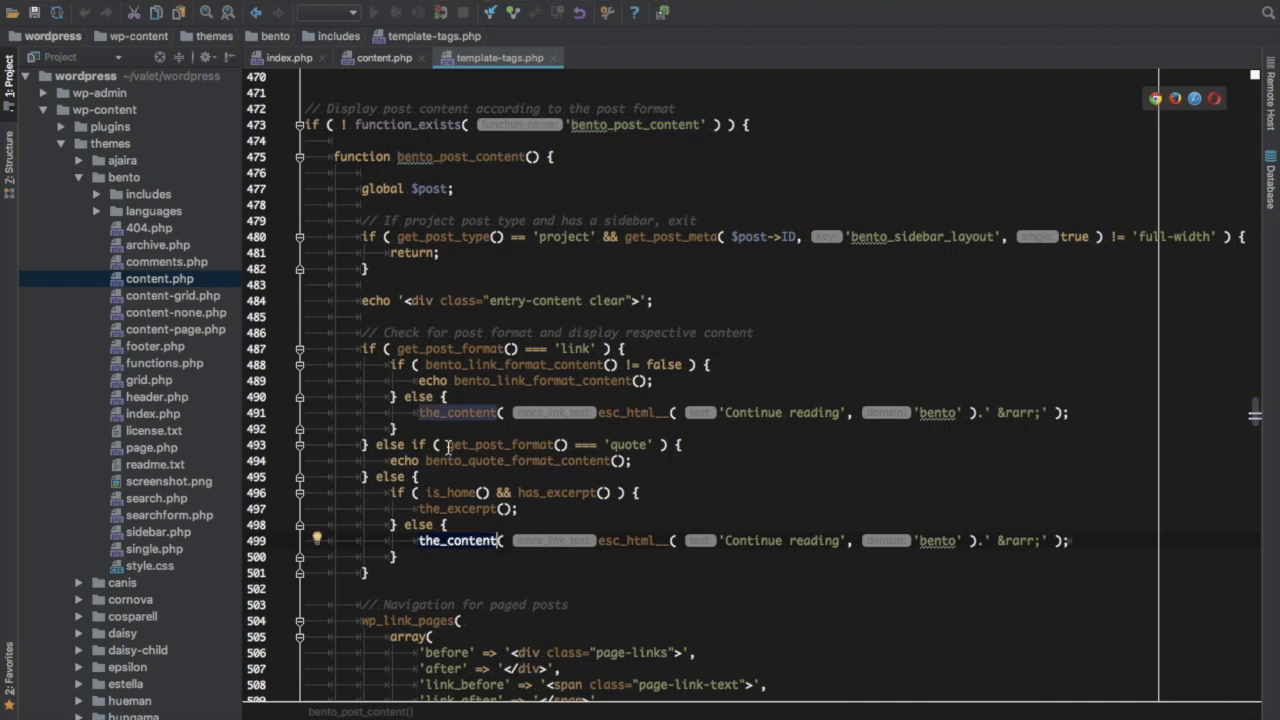
# - Close the template-tags.php, content.php and index.php files
pyautogui.click(553, 58)
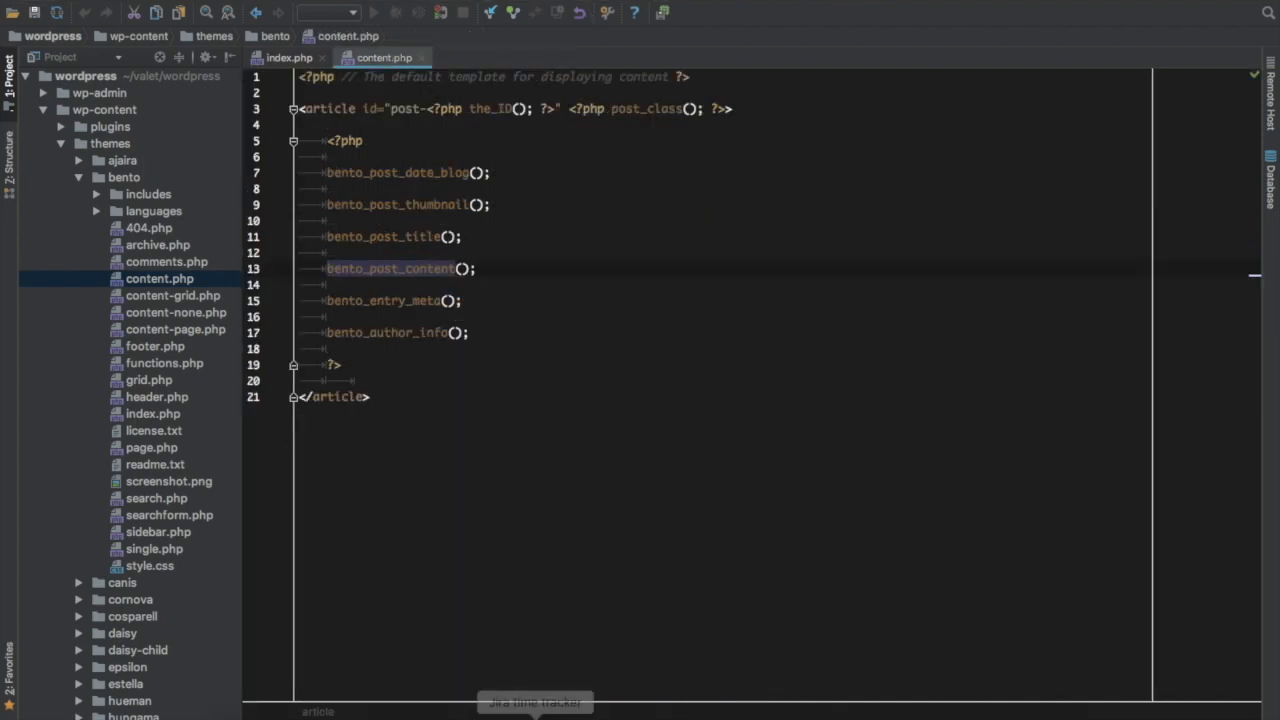
pyautogui.click(422, 57)
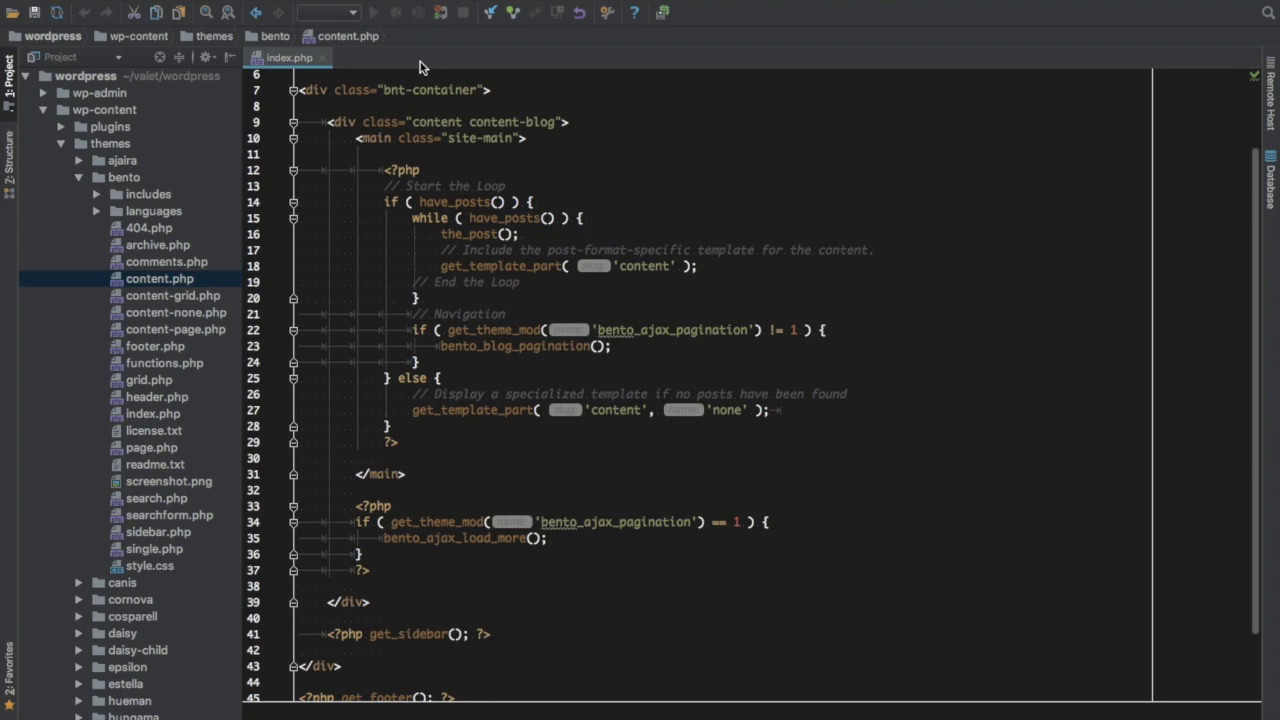
pyautogui.click(320, 58)
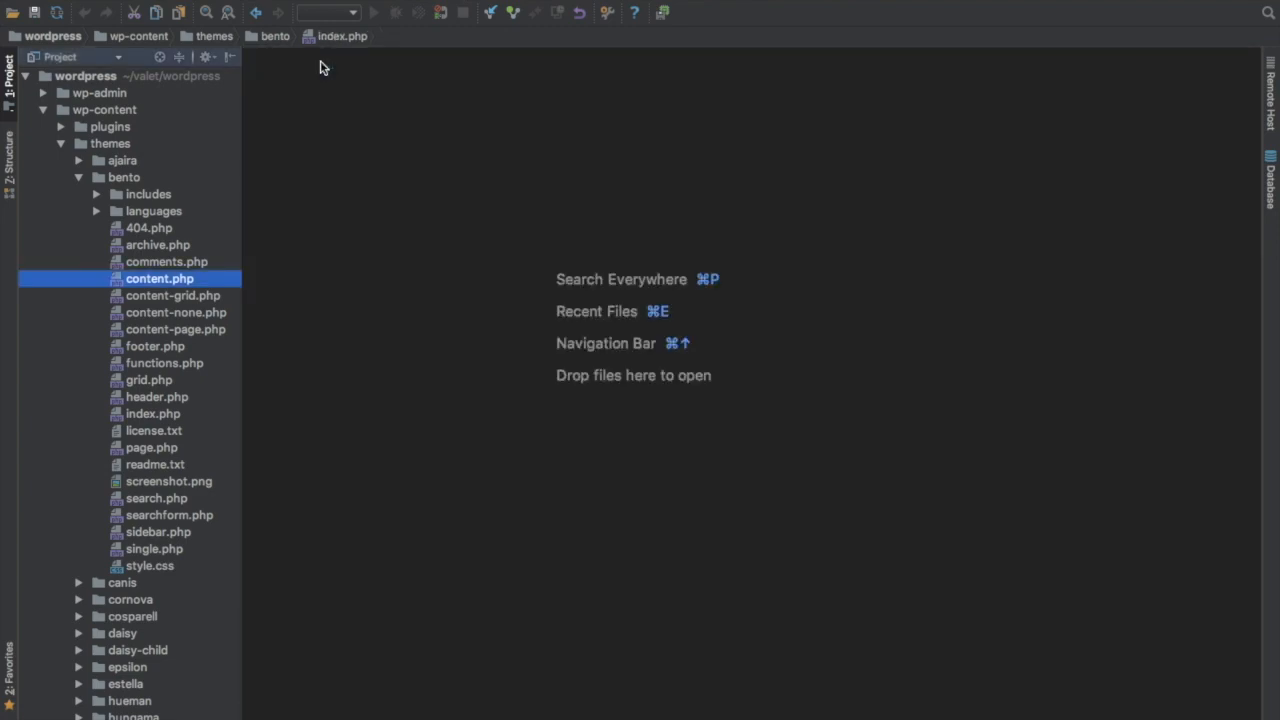
# - Switch back to the browser and review the Sage Slider plugin page's description, screenshots and FAQ on wordpress.org
pyautogui.click(490, 620)
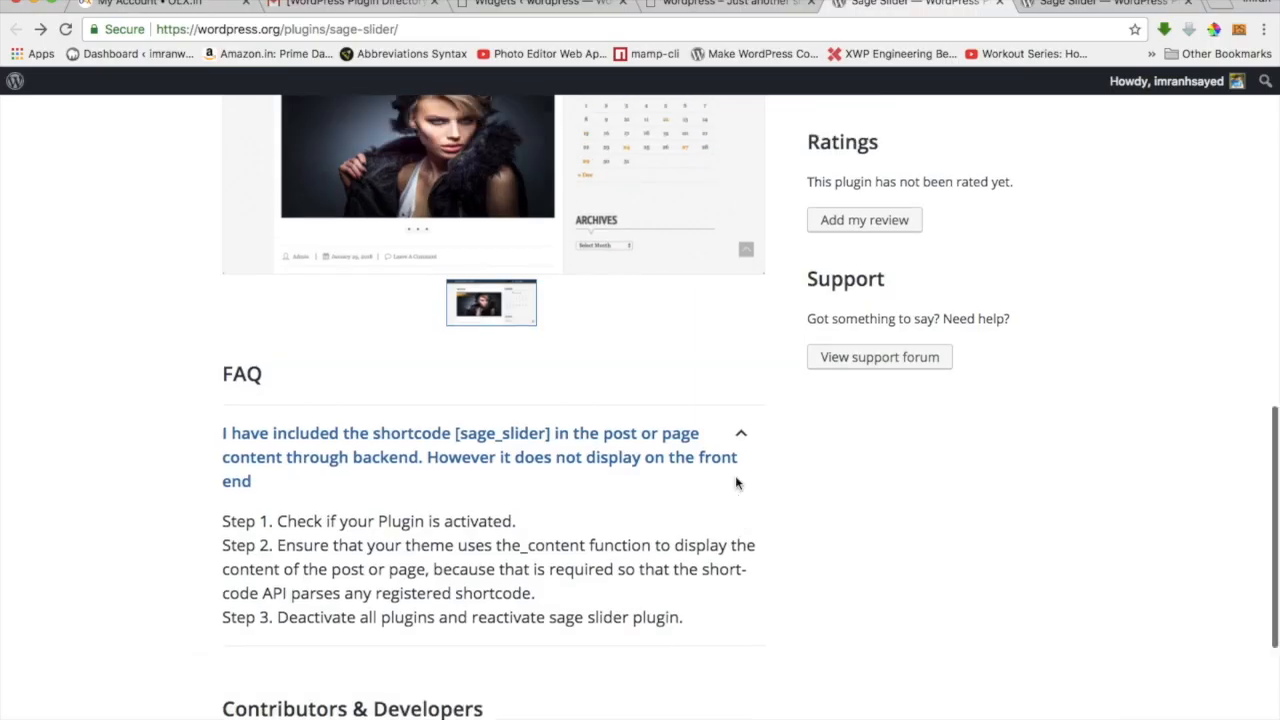
pyautogui.scroll(15, 735, 483)
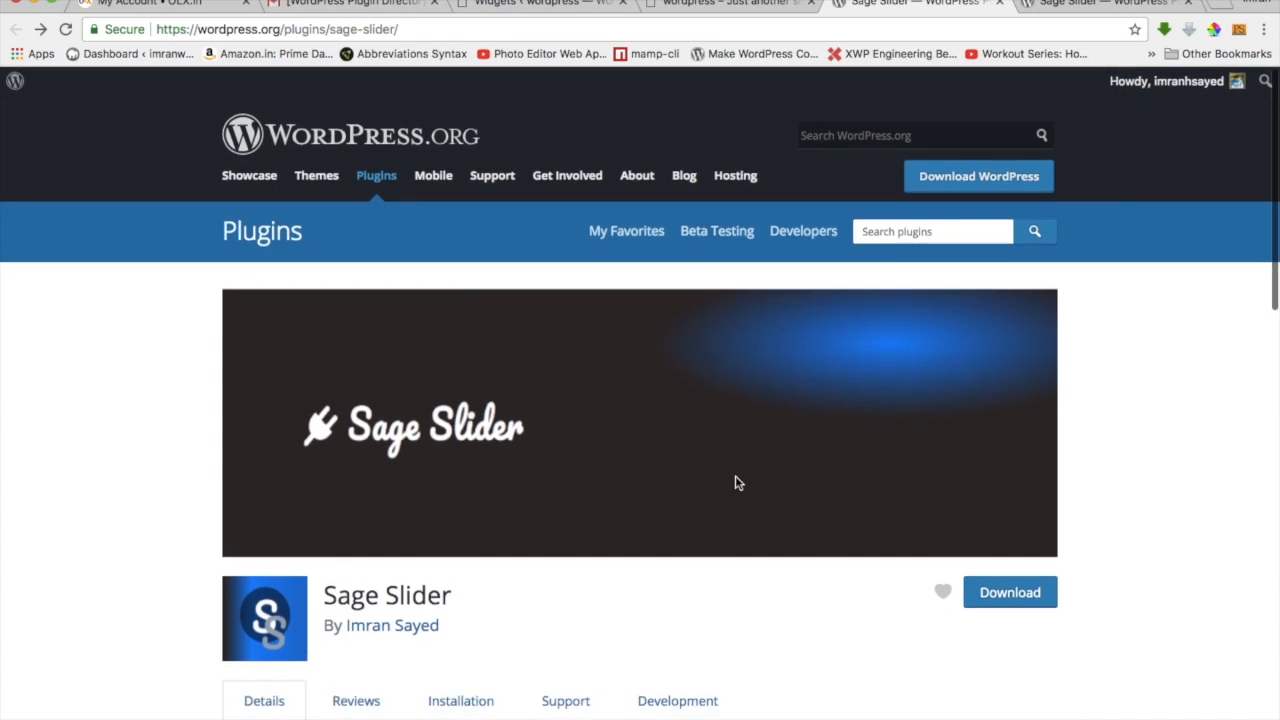
pyautogui.scroll(-5, 735, 483)
pyautogui.scroll(-5, 735, 483)
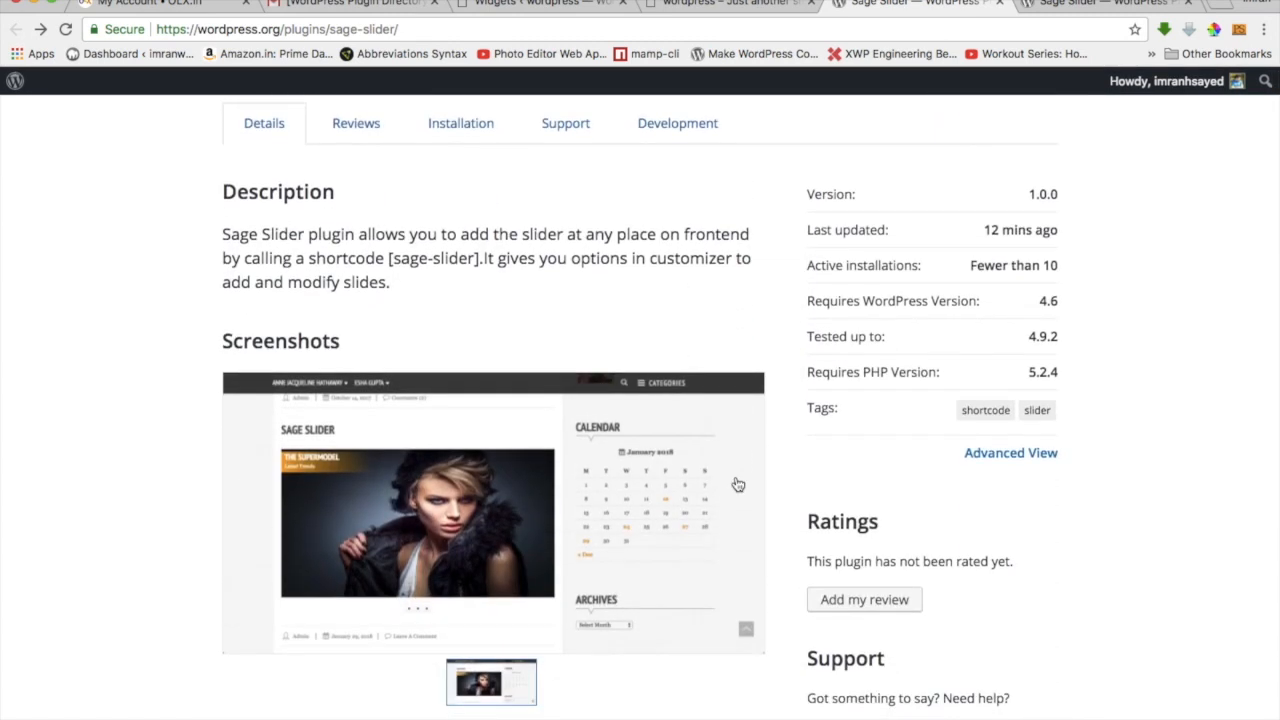
pyautogui.scroll(-3, 737, 485)
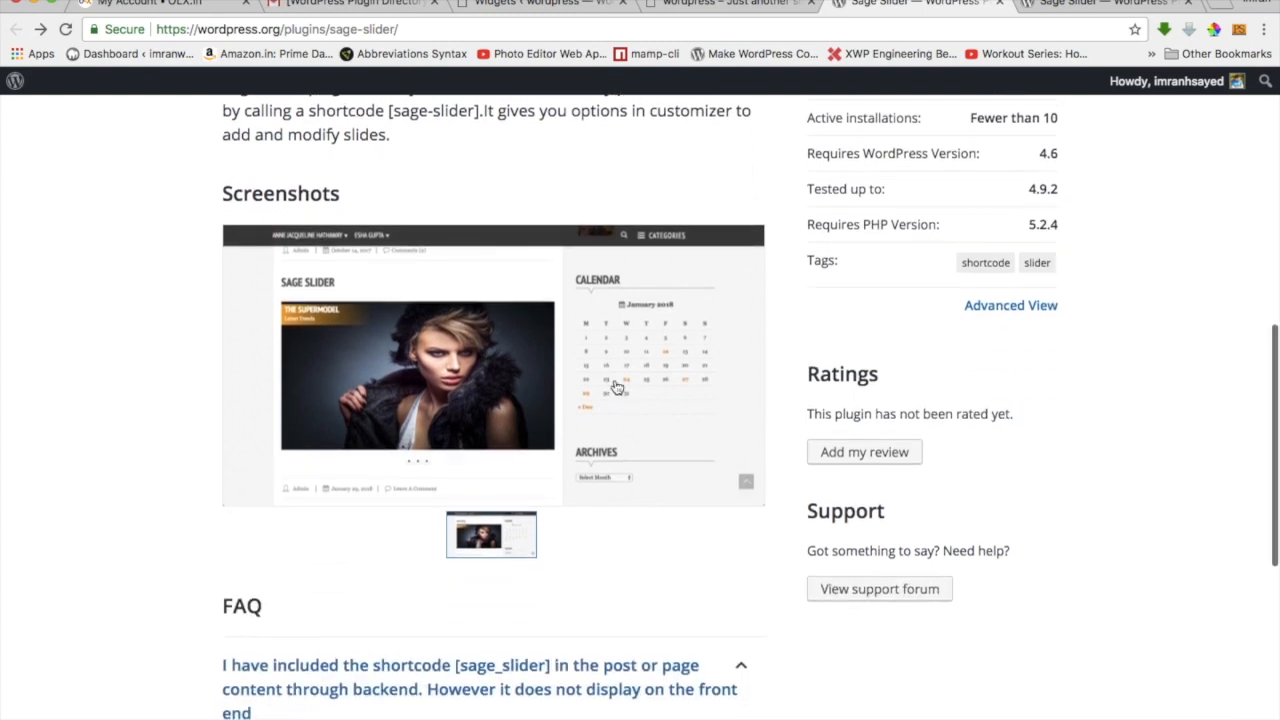
# - Examine the FAQ's troubleshooting steps for a shortcode that does not display, and look over the plugin page's banner, description and version details
pyautogui.scroll(-5, 660, 366)
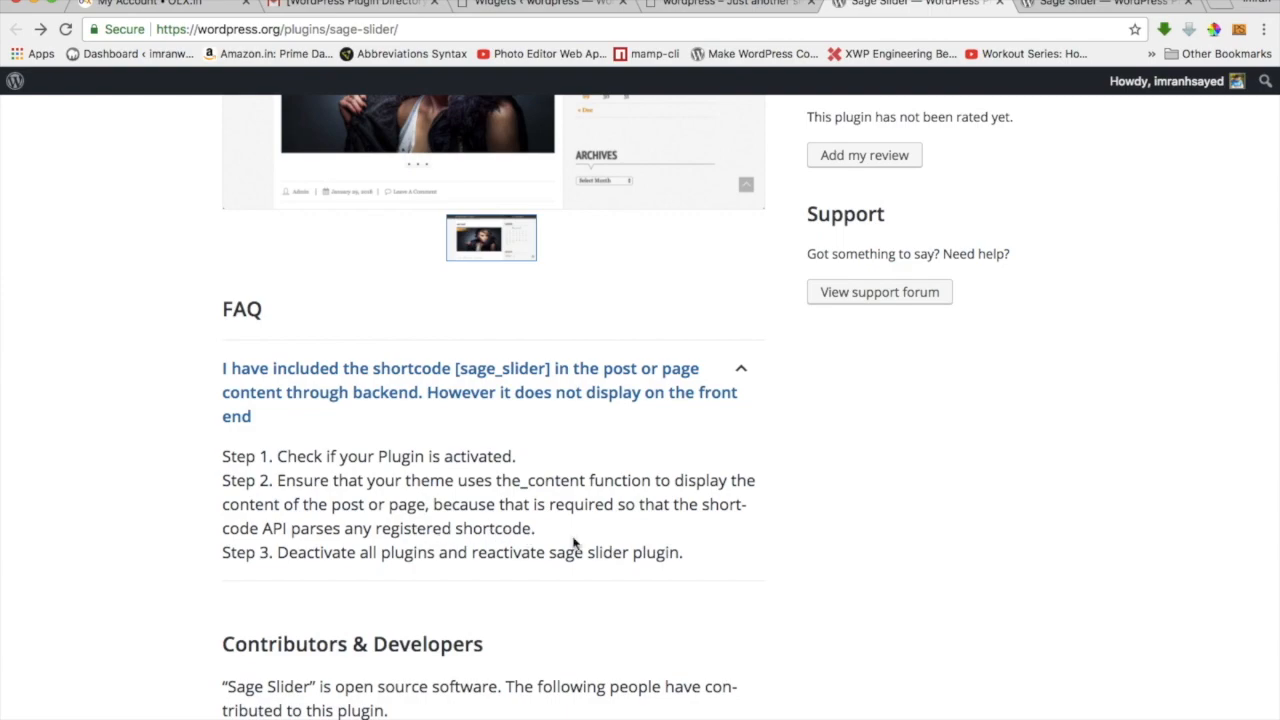
pyautogui.scroll(15, 609, 537)
pyautogui.scroll(-15, 609, 537)
pyautogui.scroll(9, 609, 541)
pyautogui.scroll(-6, 609, 541)
pyautogui.scroll(10, 612, 542)
pyautogui.scroll(-5, 609, 541)
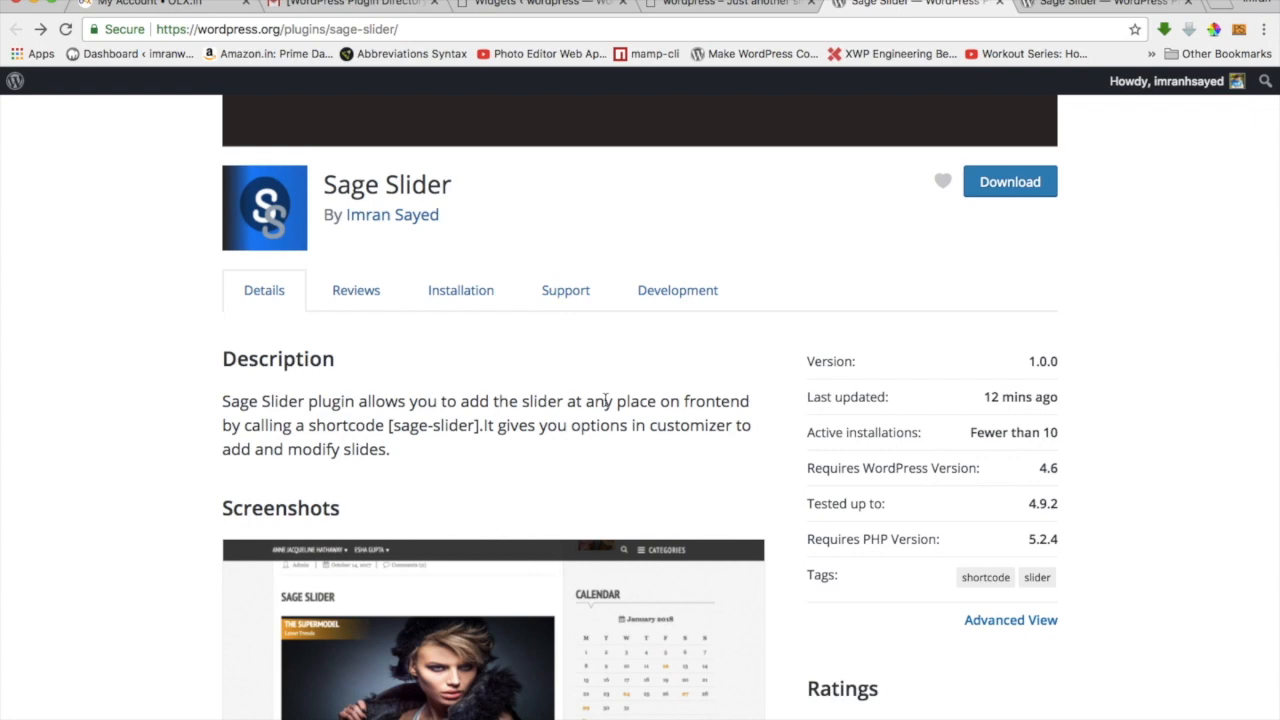
pyautogui.scroll(5, 605, 400)
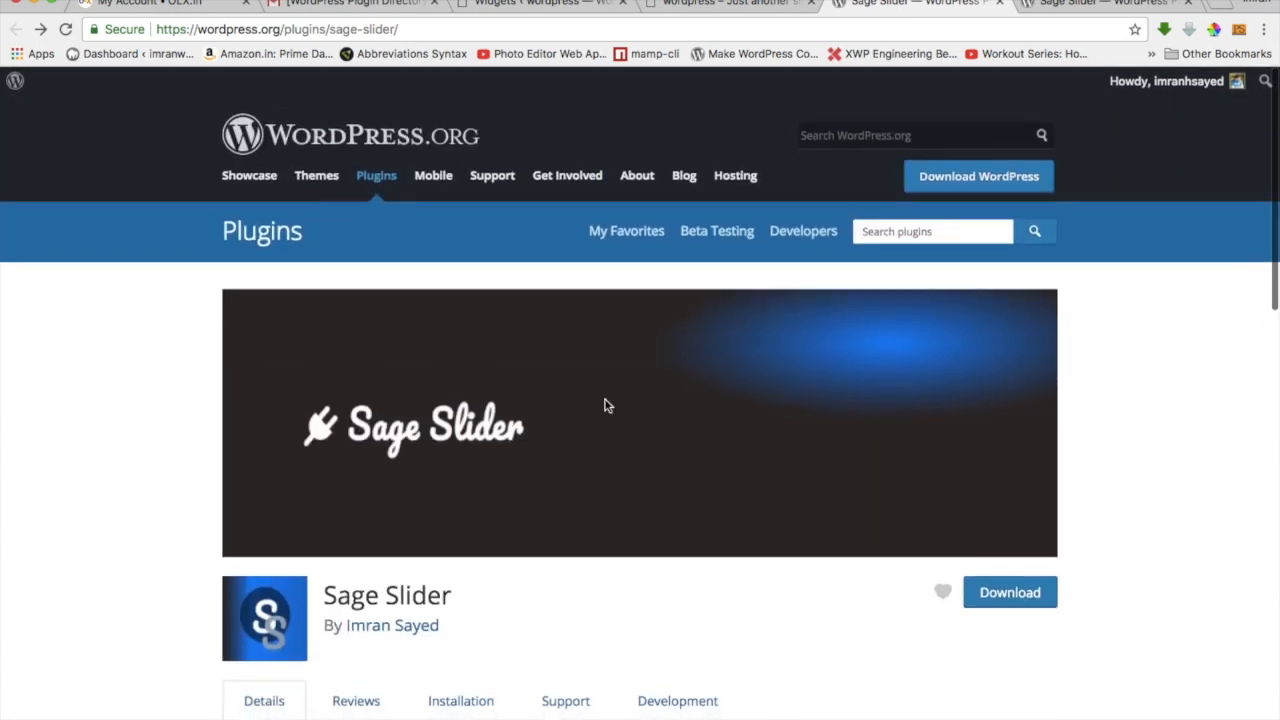
pyautogui.scroll(-5, 603, 397)
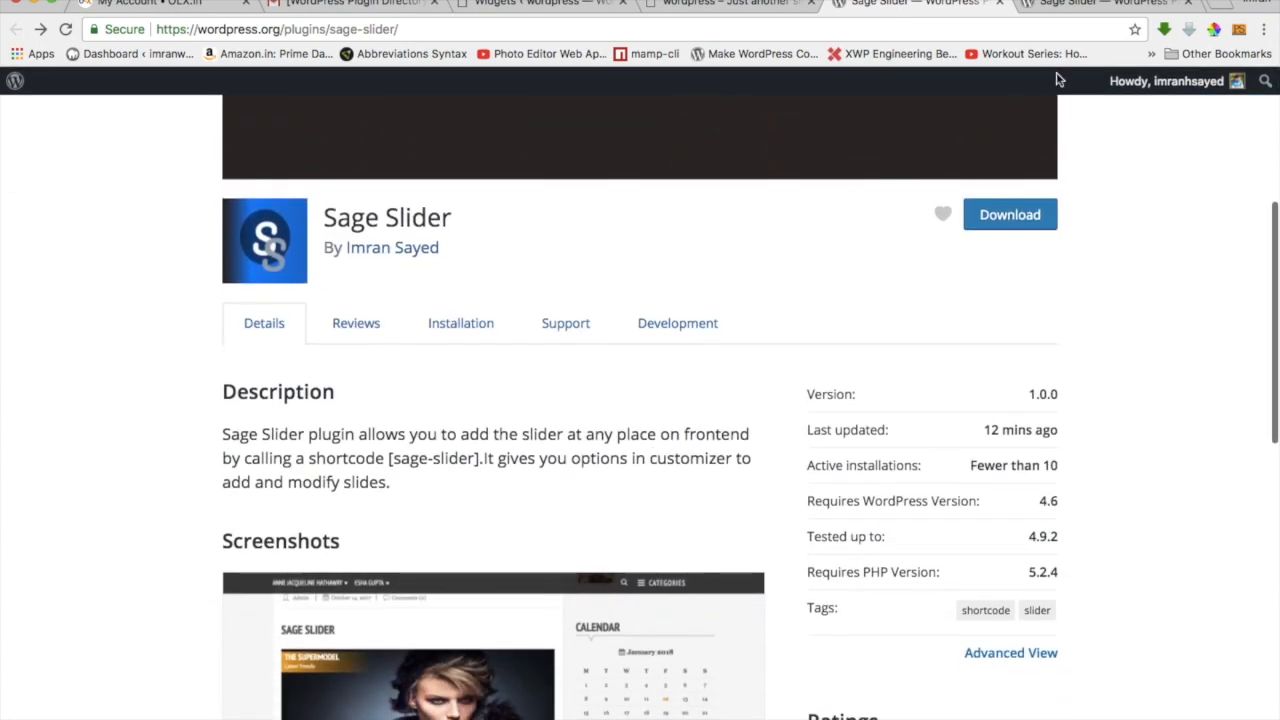
pyautogui.click(740, 4)
pyautogui.click(920, 5)
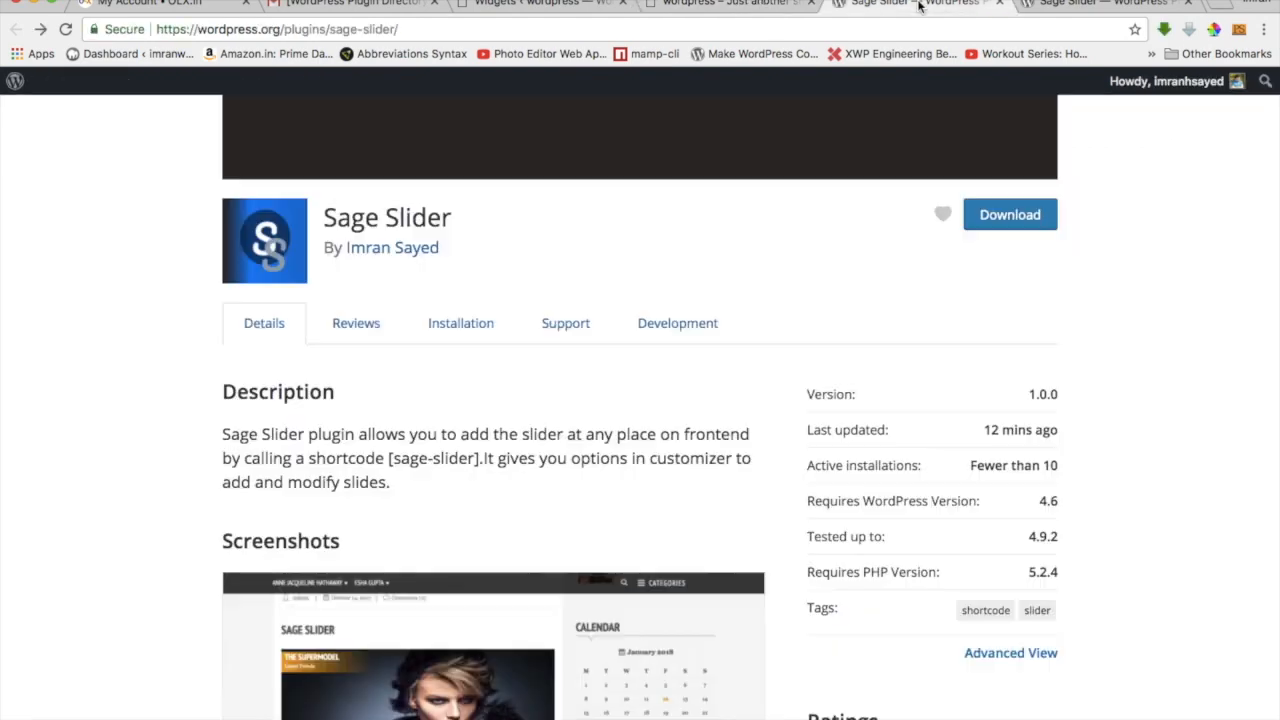
pyautogui.scroll(4, 1146, 182)
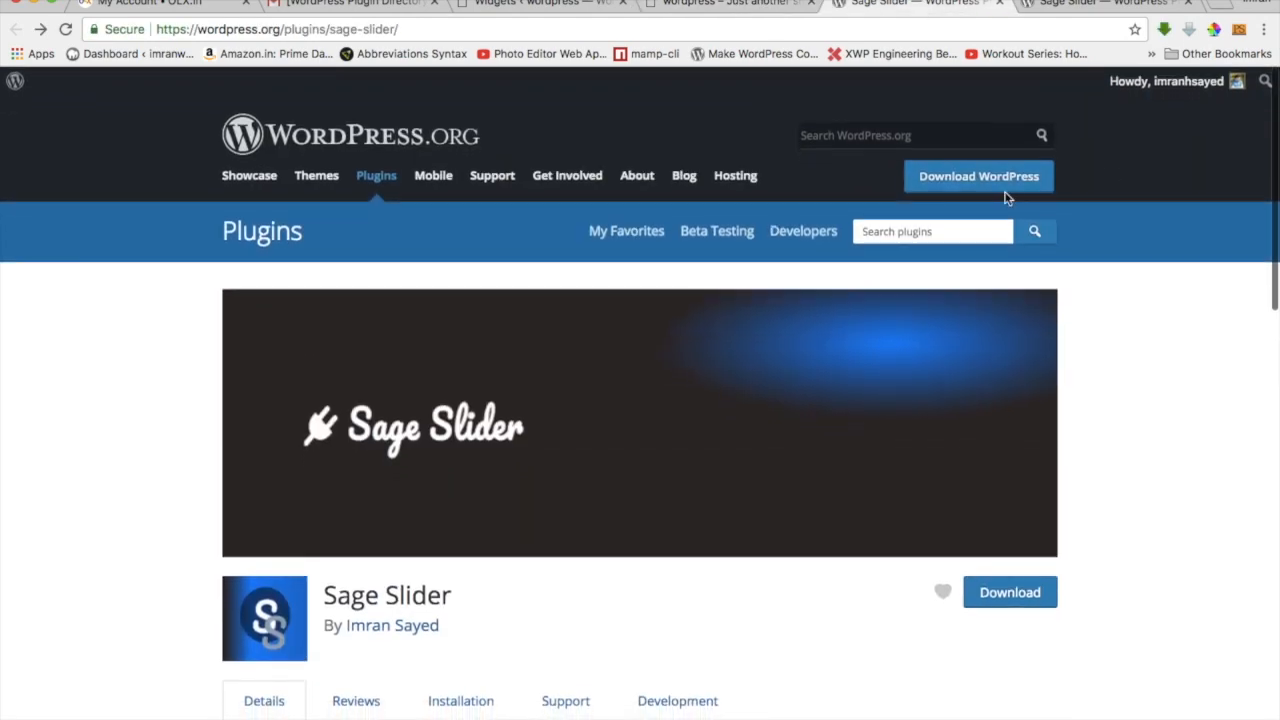